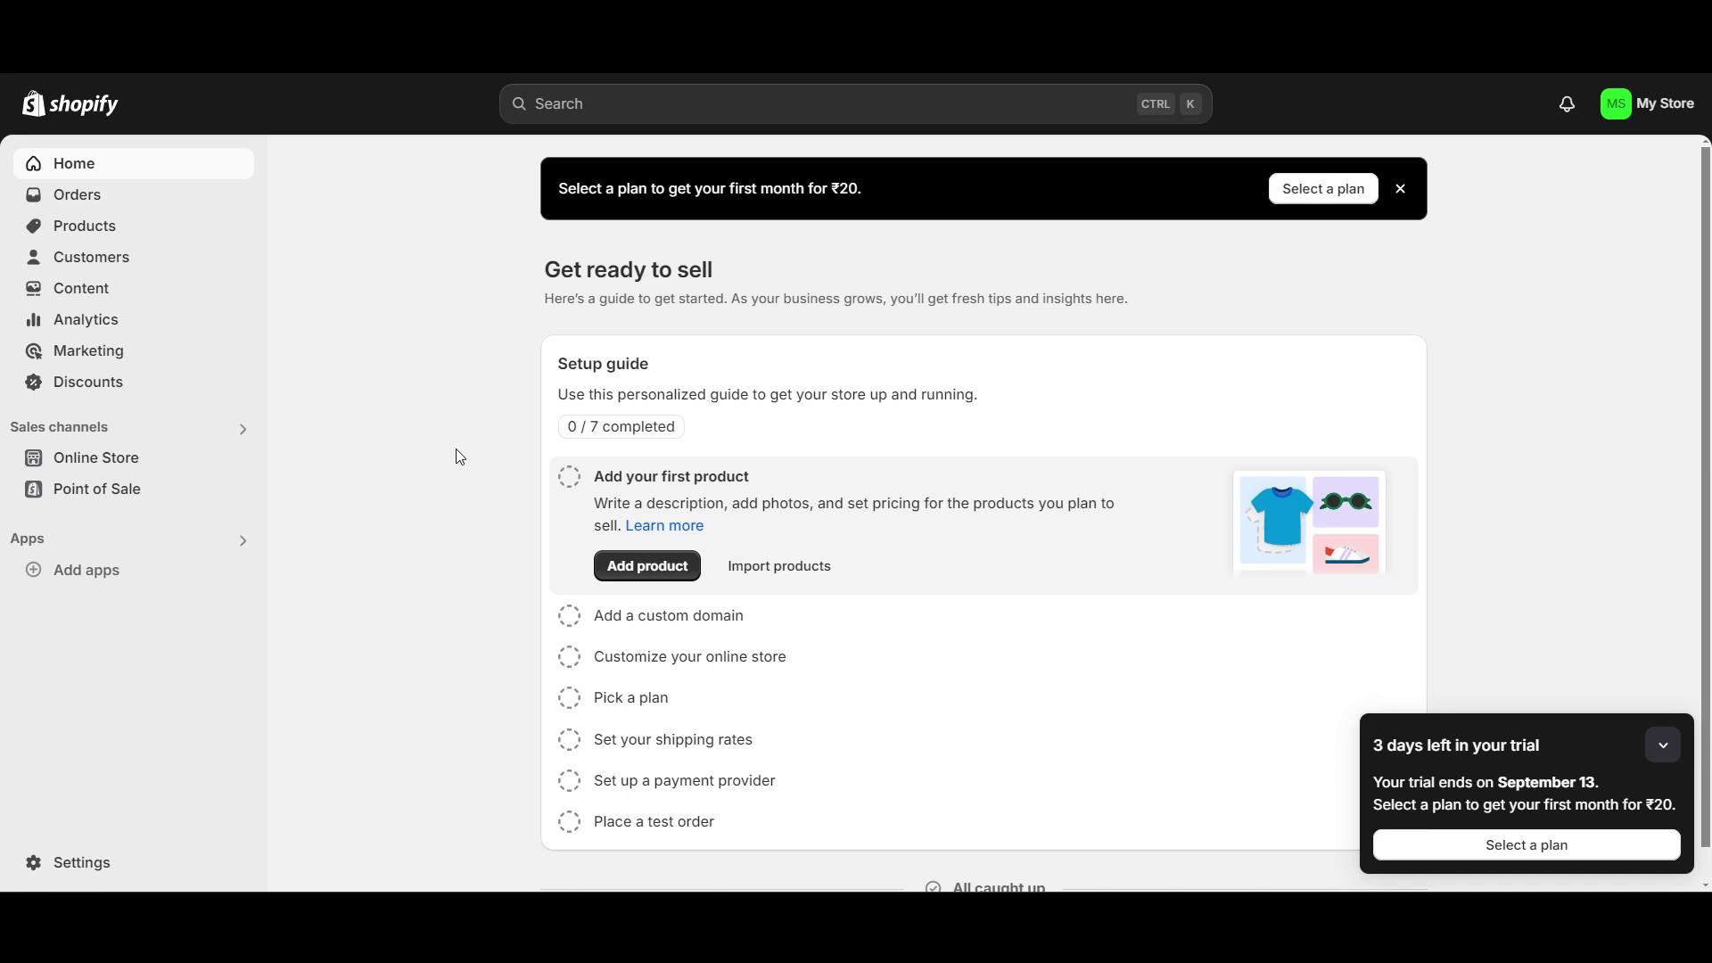
# - Go to the Domains page under the Shopify store's Settings
pyautogui.click(89, 867)
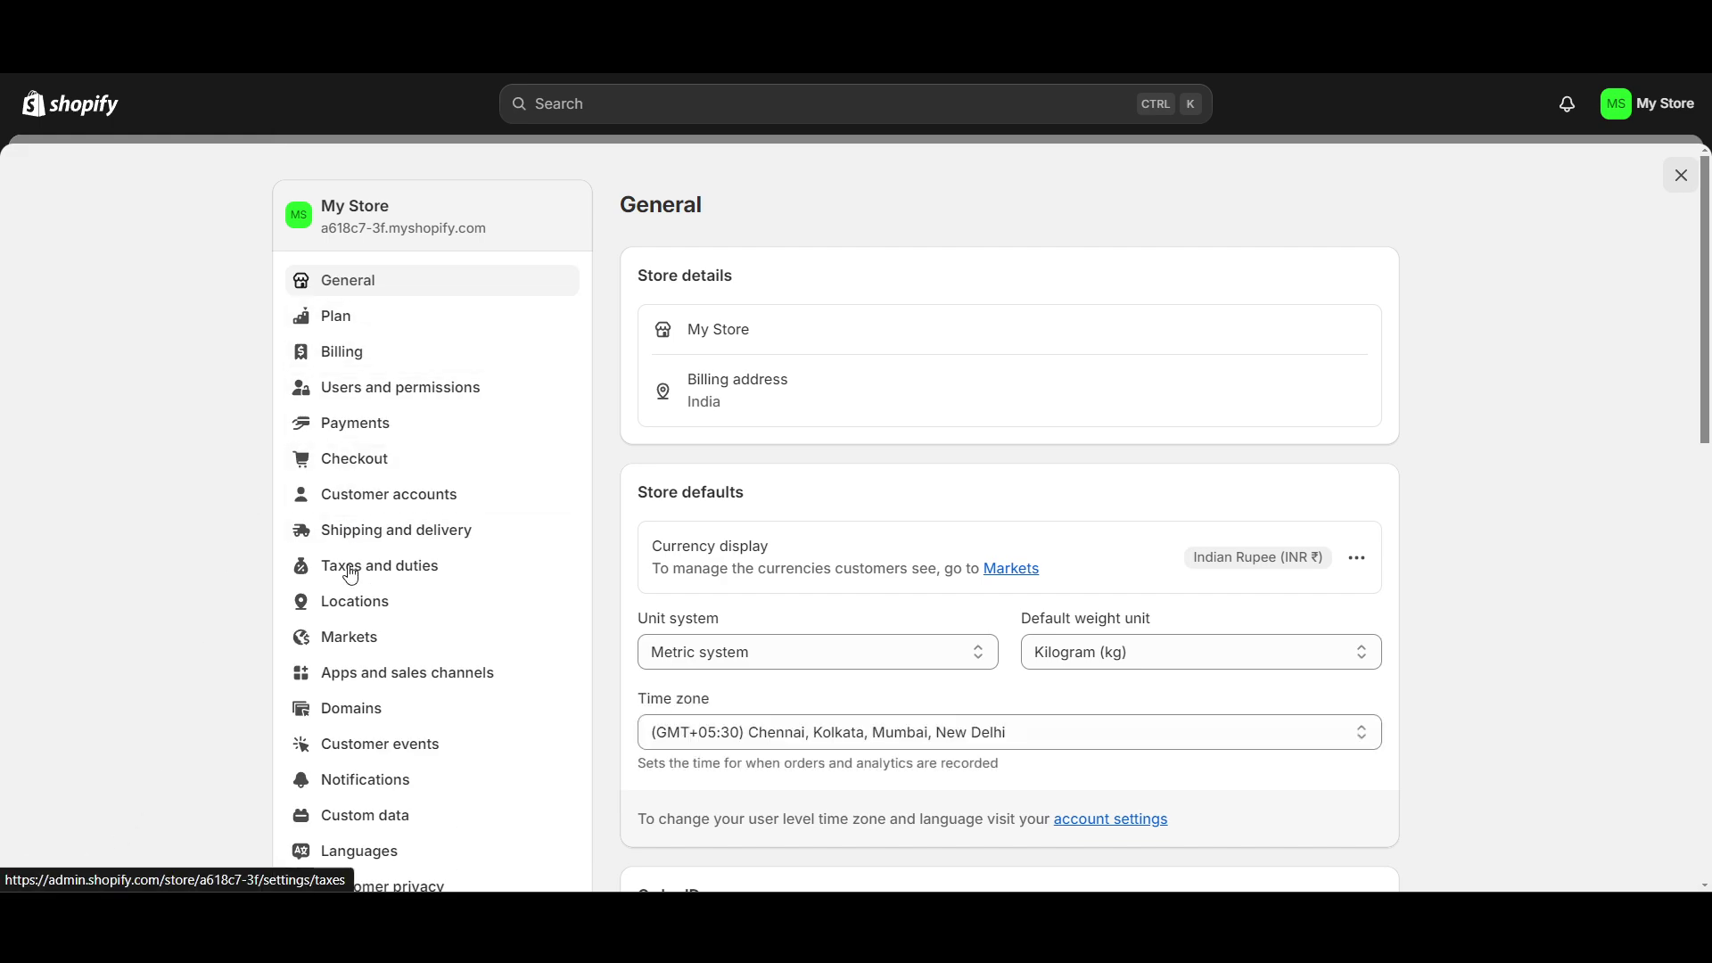
pyautogui.click(366, 719)
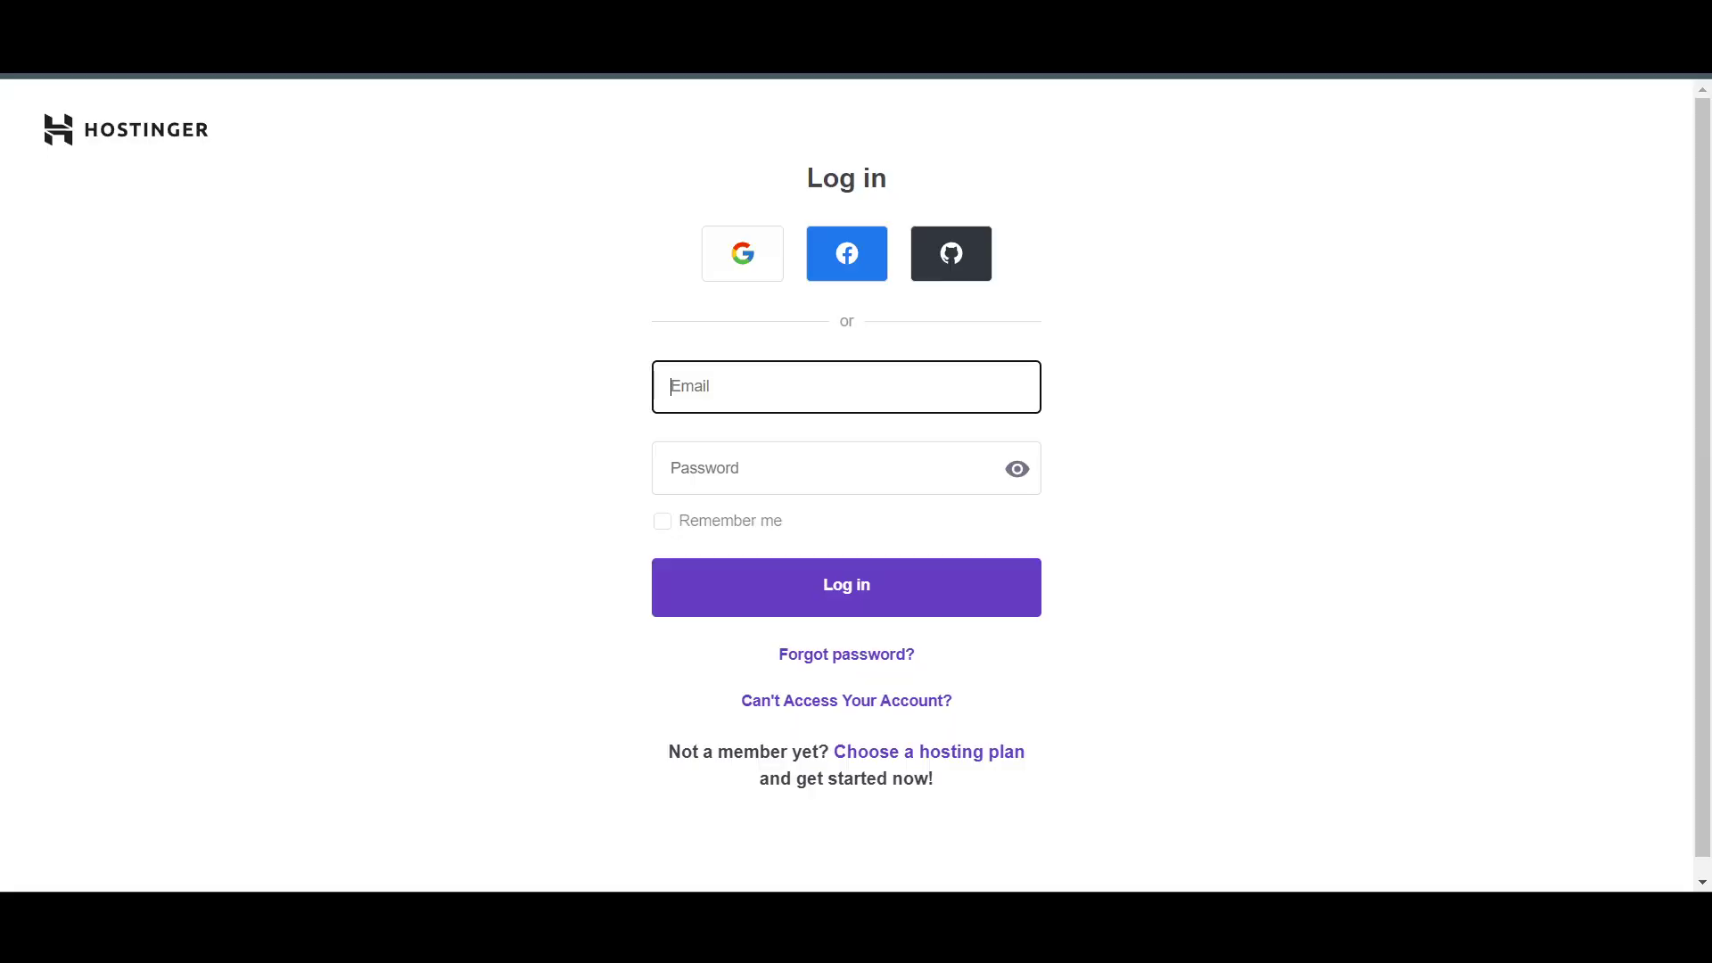
# - Sign in to Hostinger with the saved login and start connecting an existing domain in Shopify
pyautogui.click(733, 397)
pyautogui.click(830, 452)
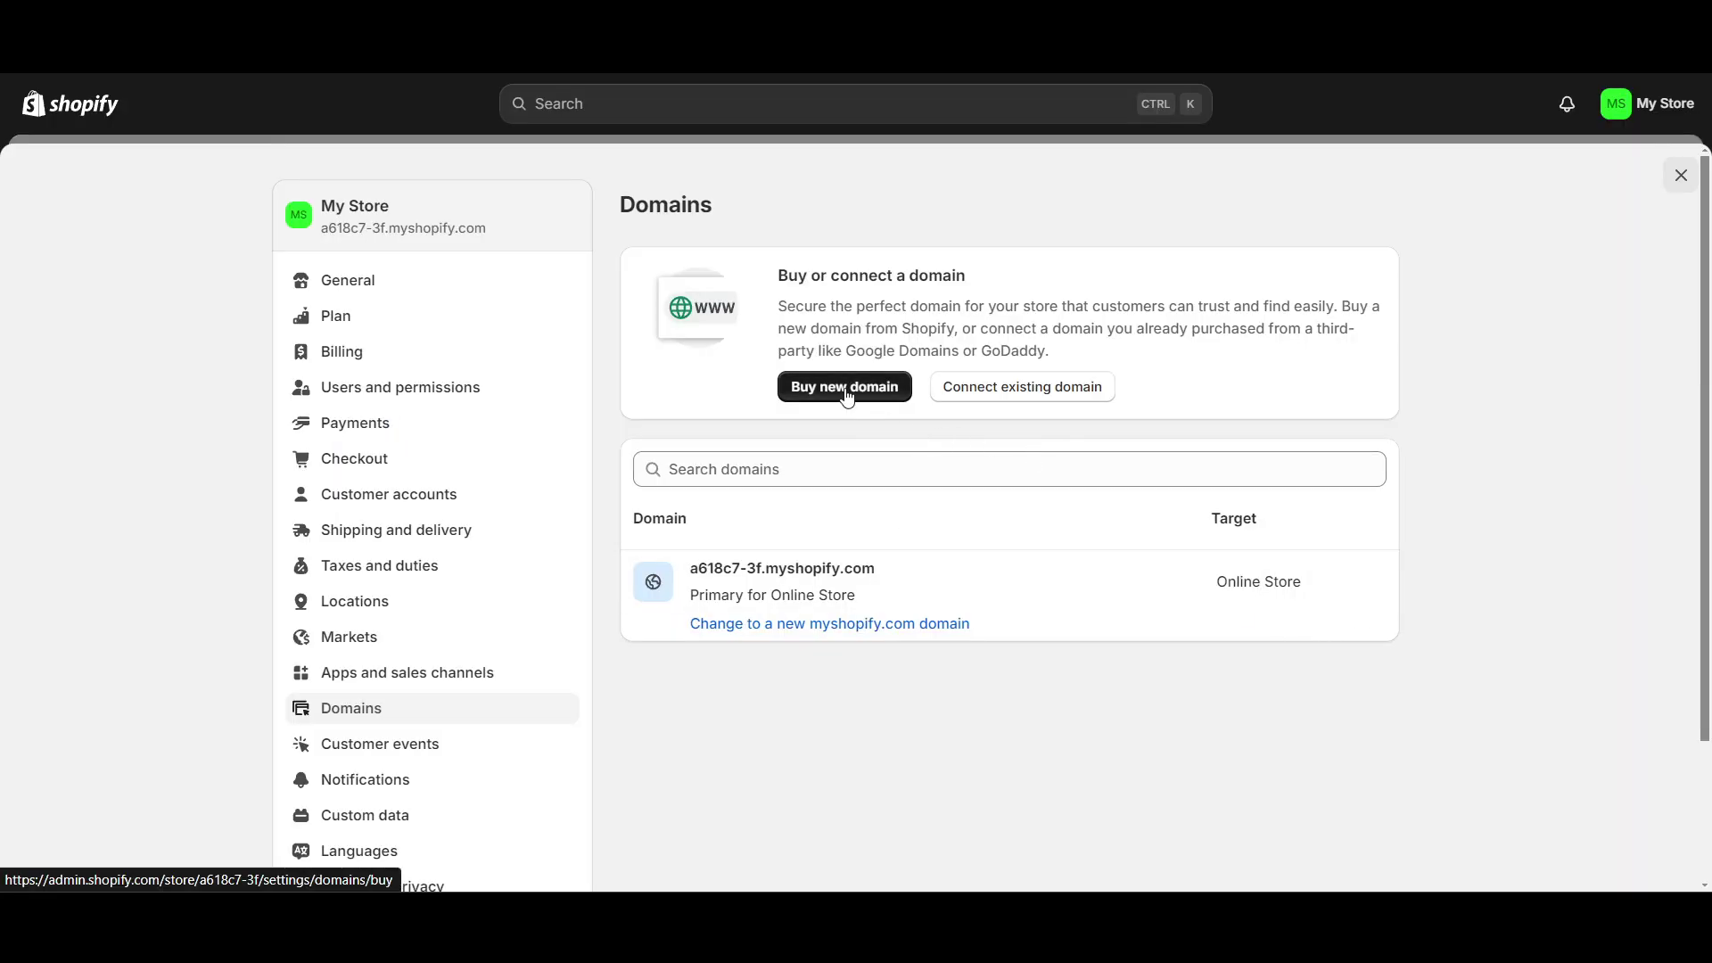
pyautogui.click(1017, 388)
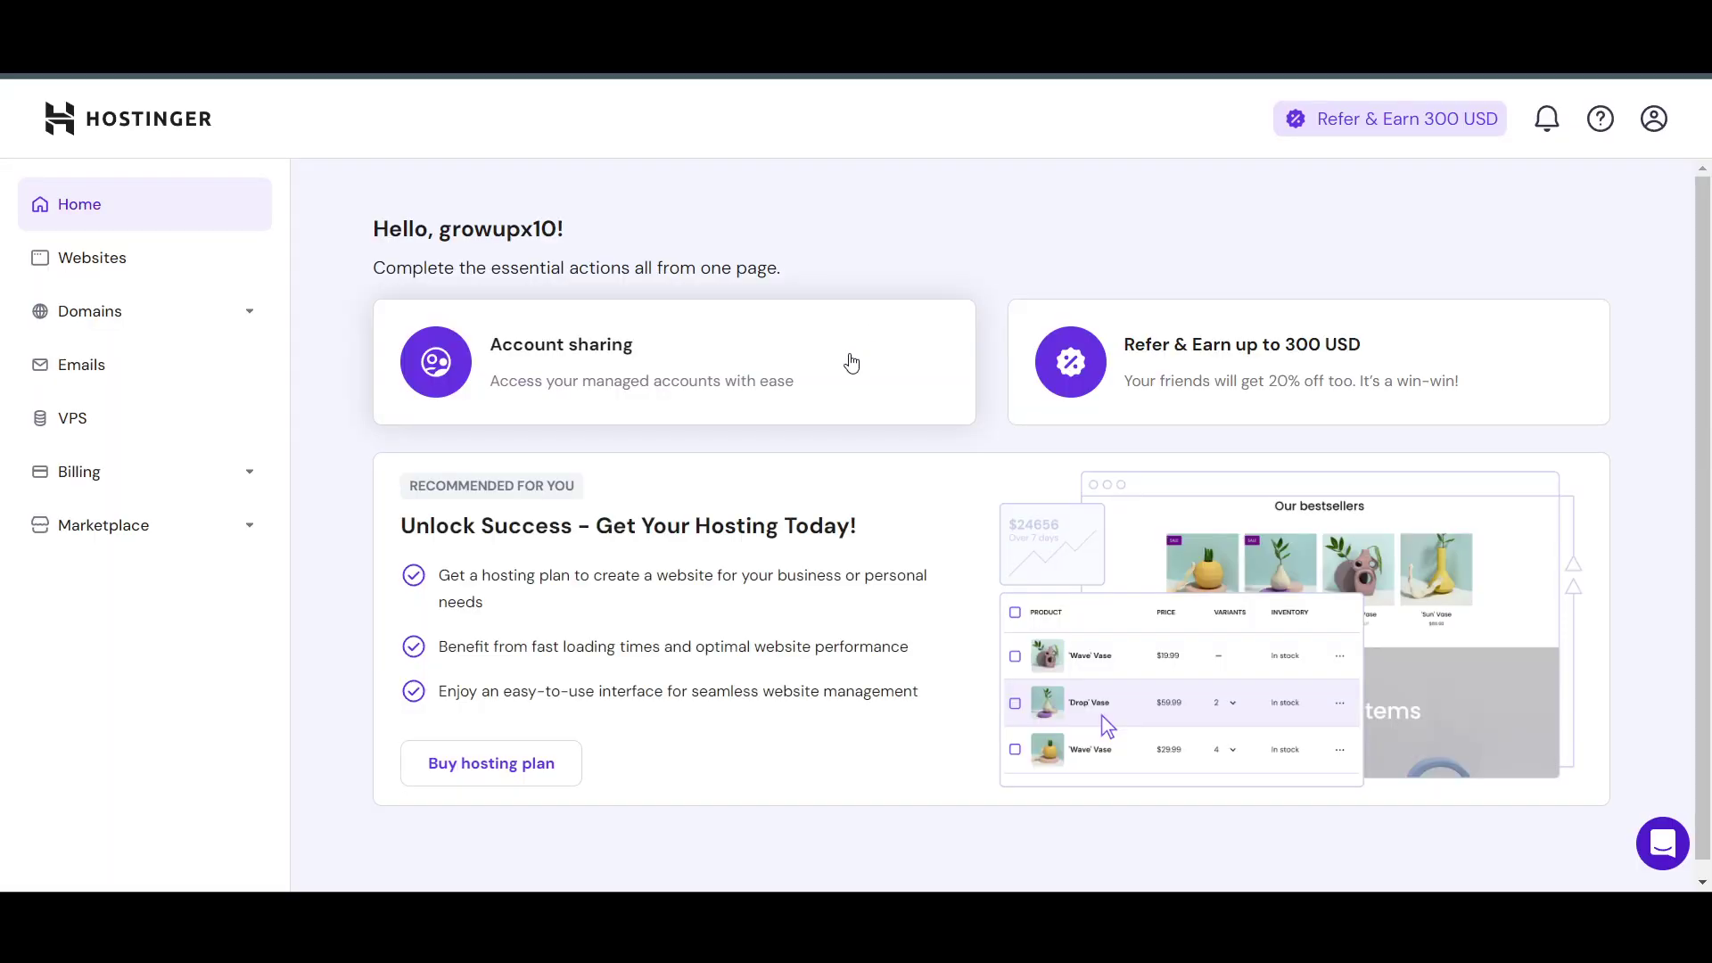
# - Open the managed account's Domain portfolio and highlight digitalsolutionsguide.com
pyautogui.click(96, 313)
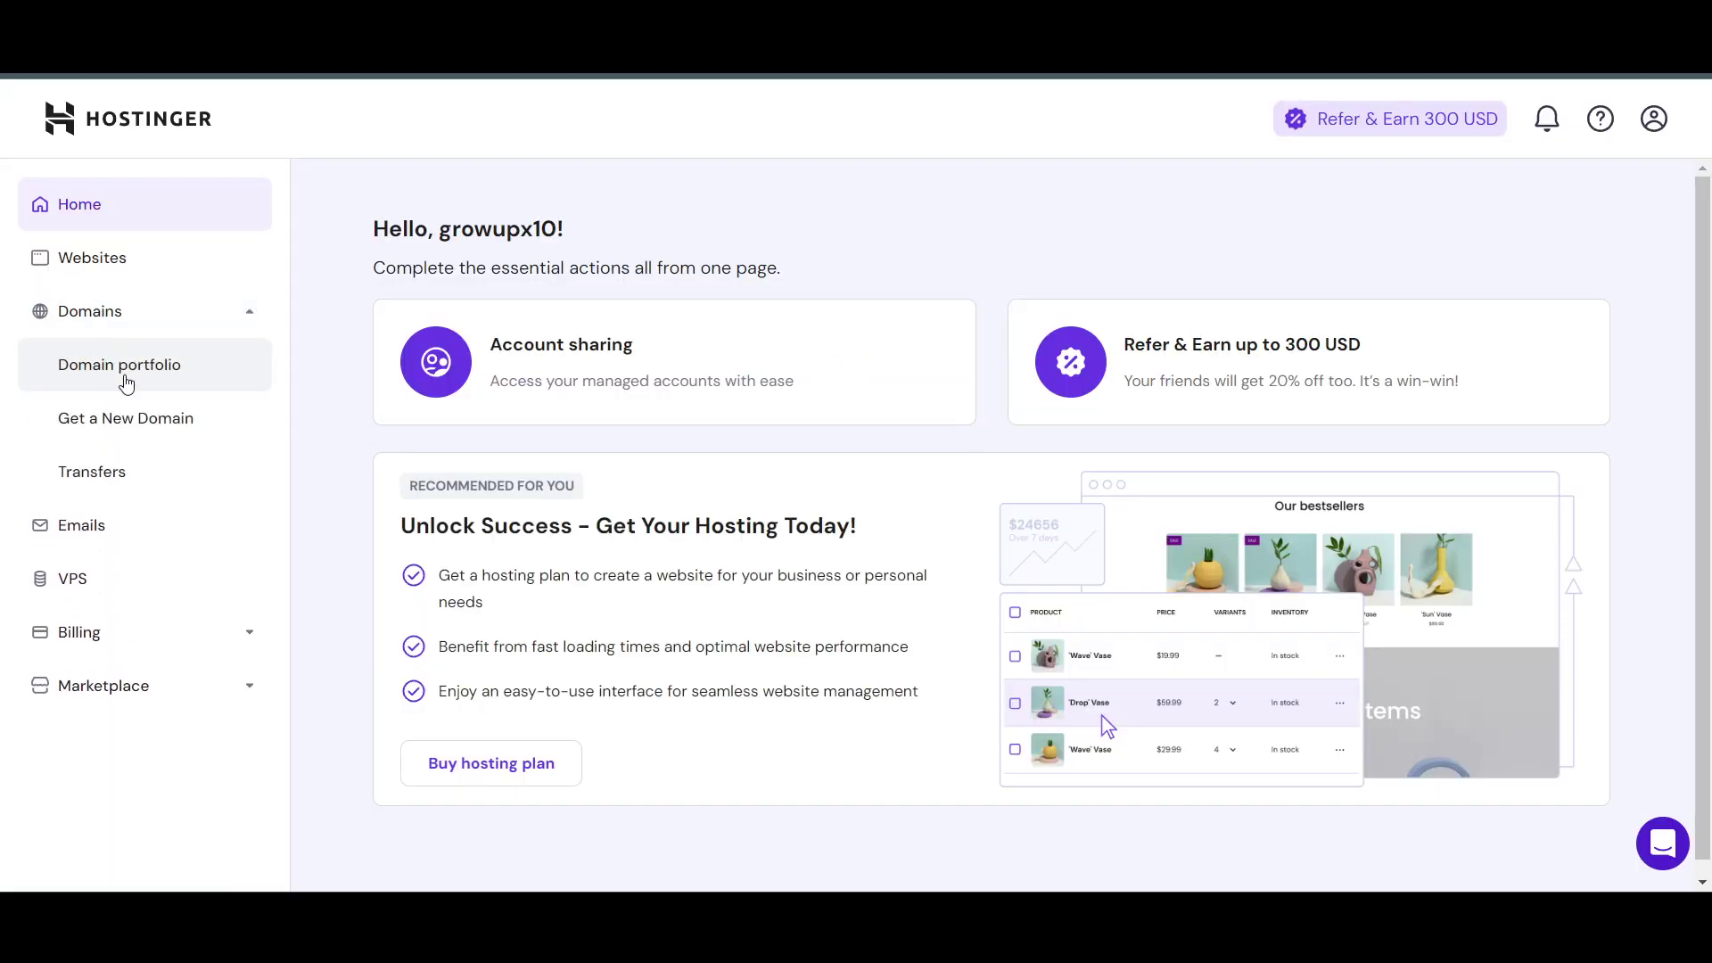
pyautogui.click(153, 366)
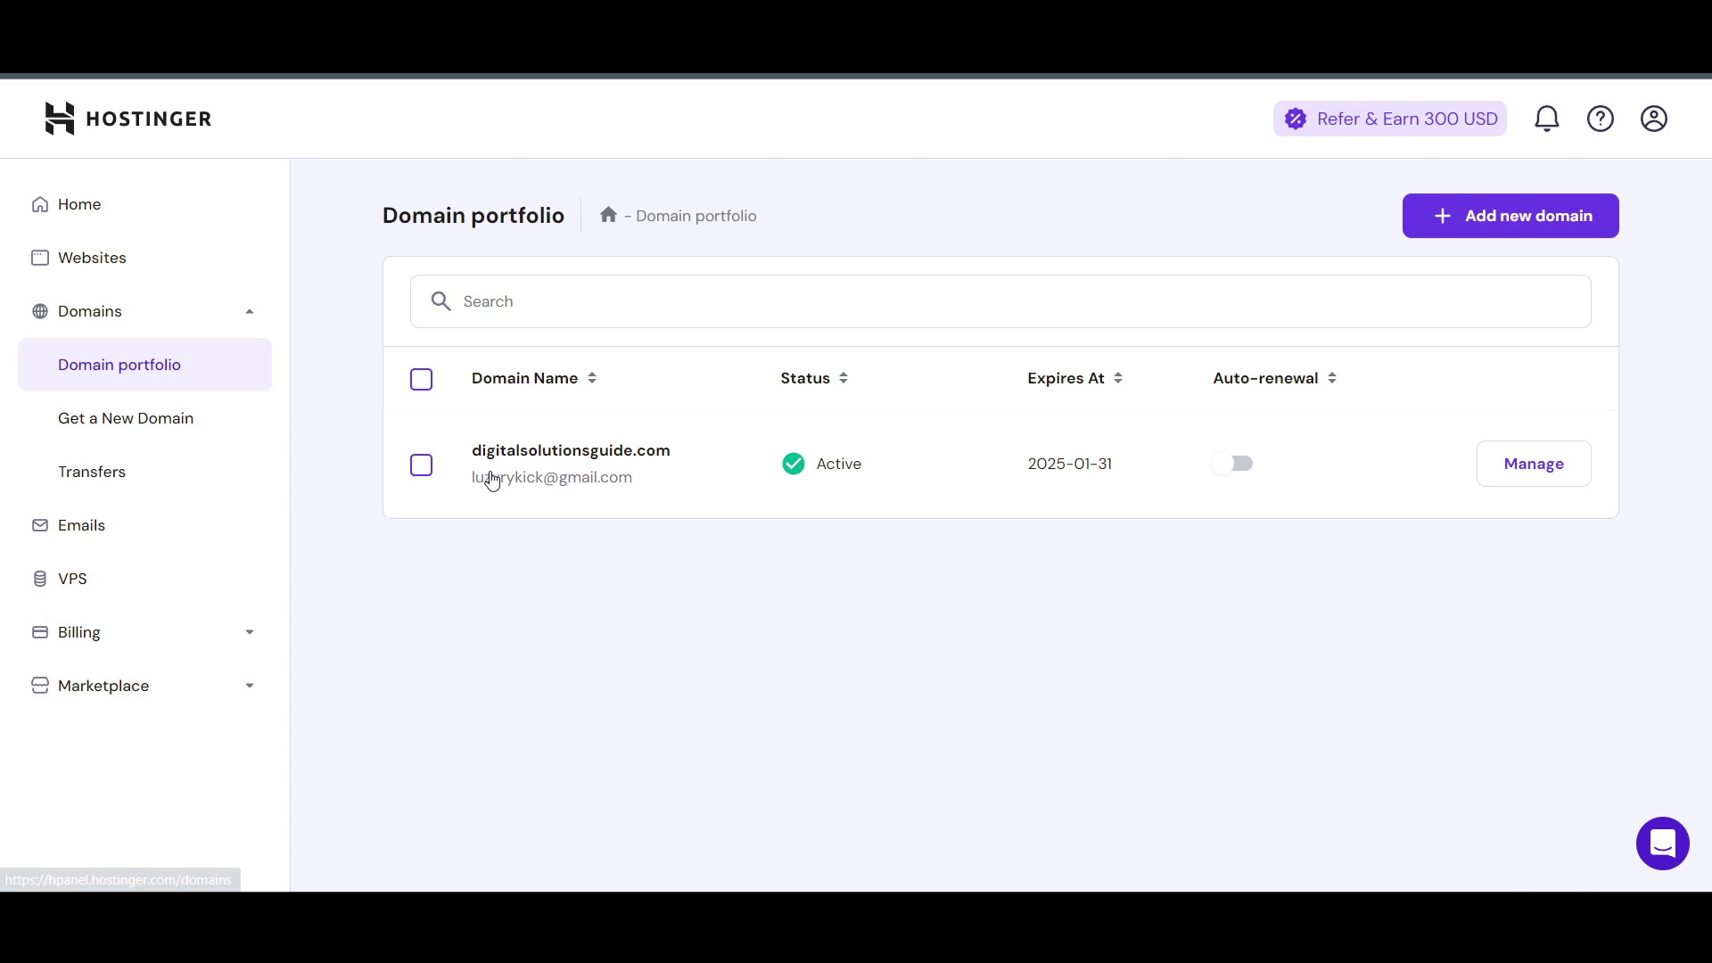
pyautogui.click(881, 470)
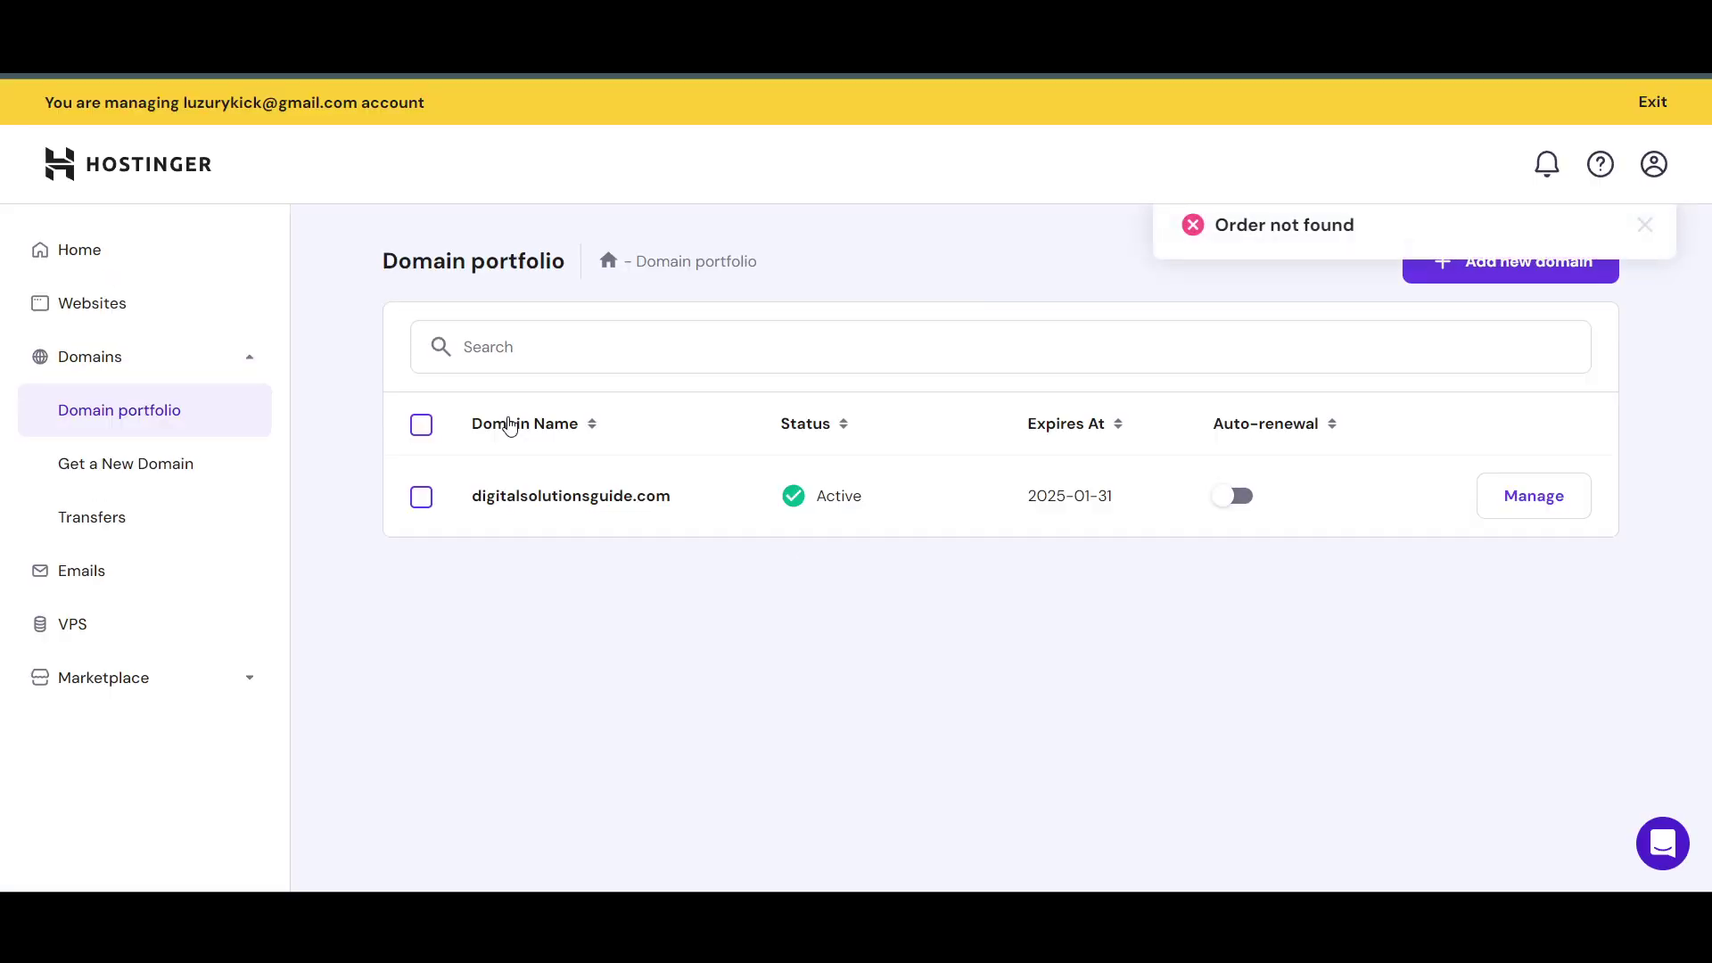
pyautogui.moveTo(474, 496); pyautogui.dragTo(723, 521)
pyautogui.hotkey('ctrl', 'c')
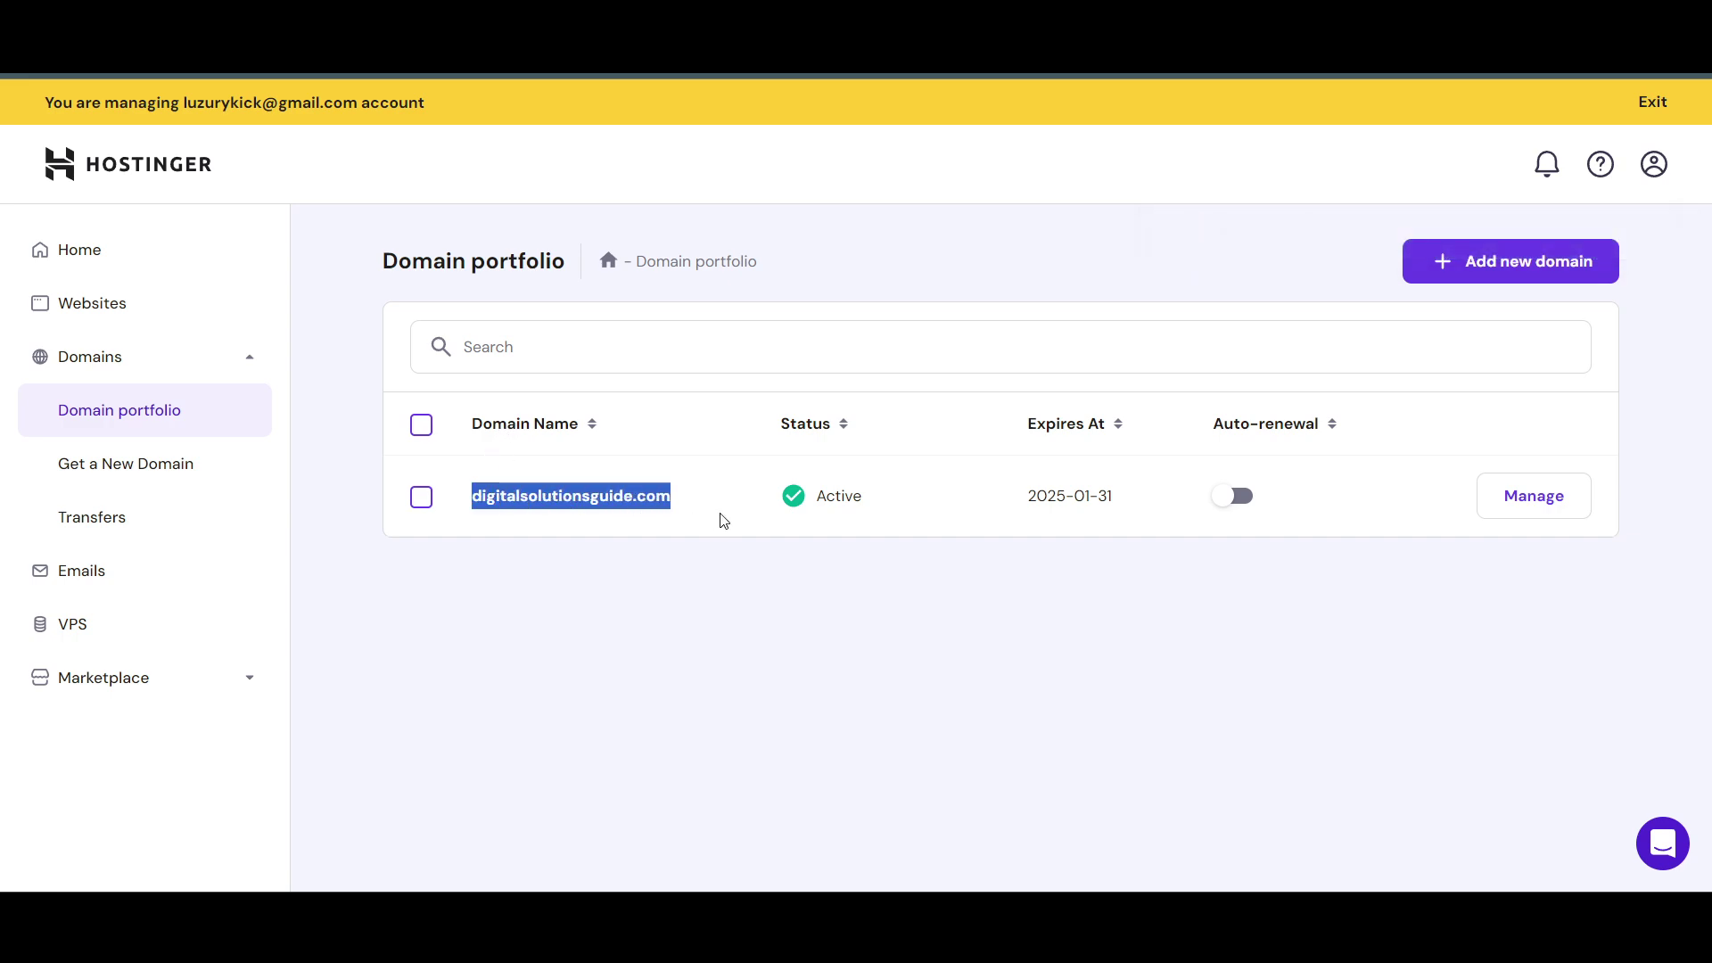
pyautogui.hotkey('alt', 'Tab')
pyautogui.hotkey('ctrl', 'v')
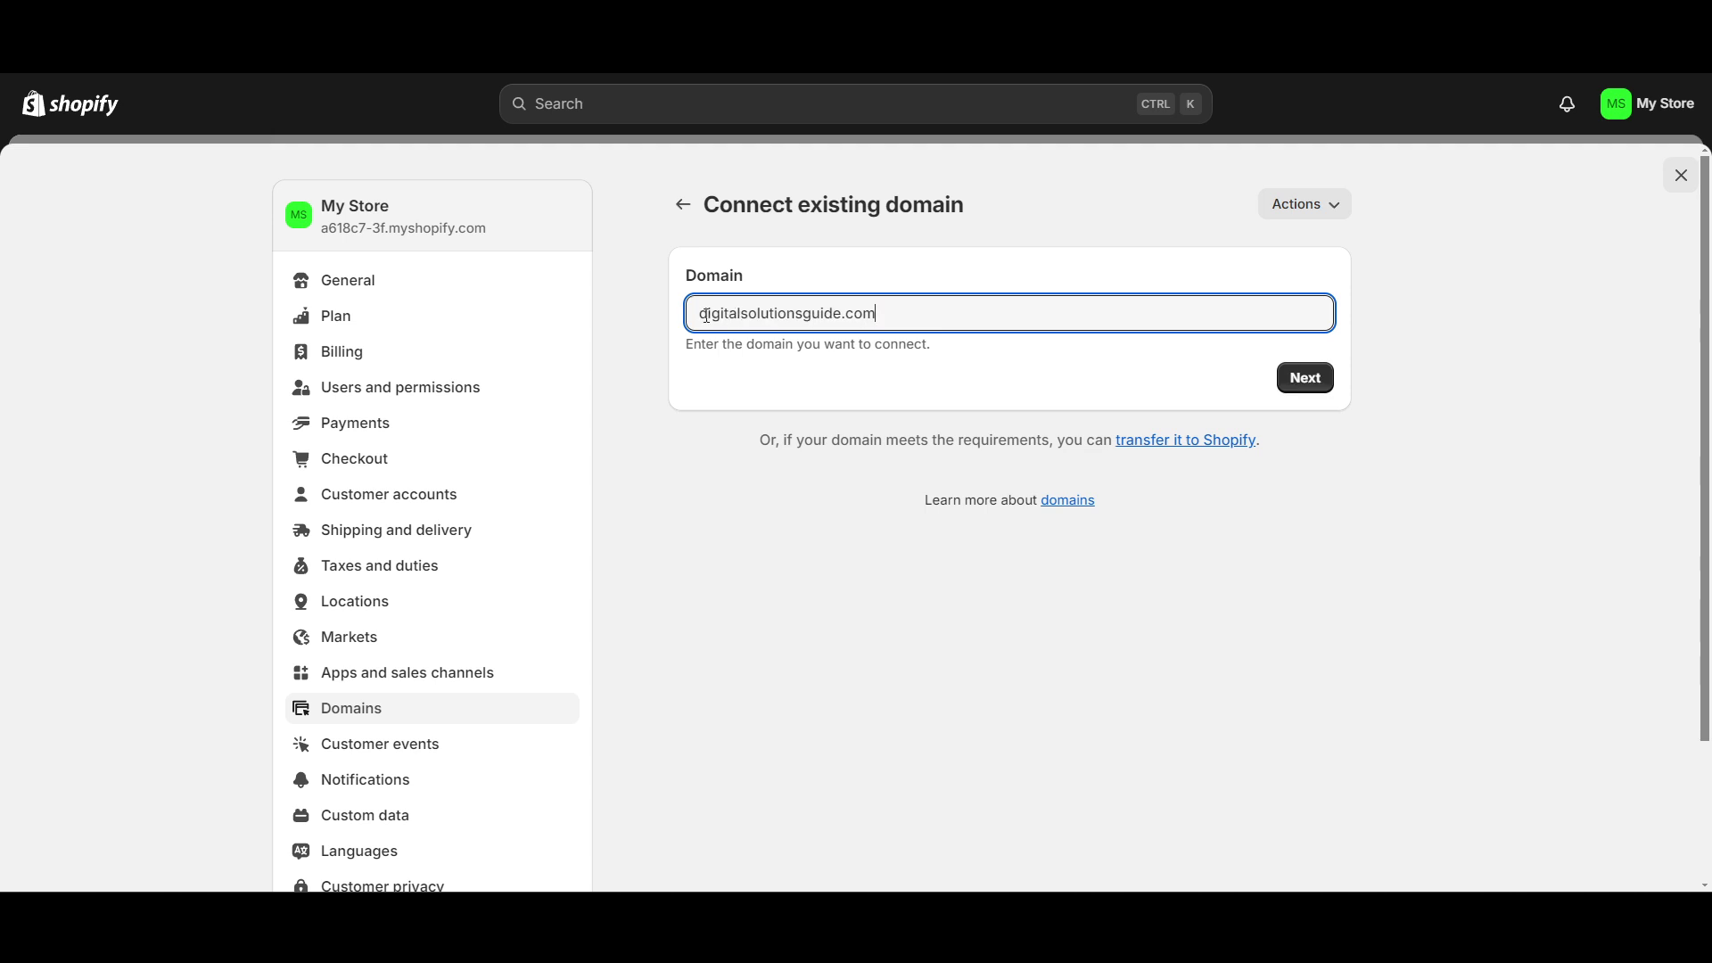
pyautogui.write('www')
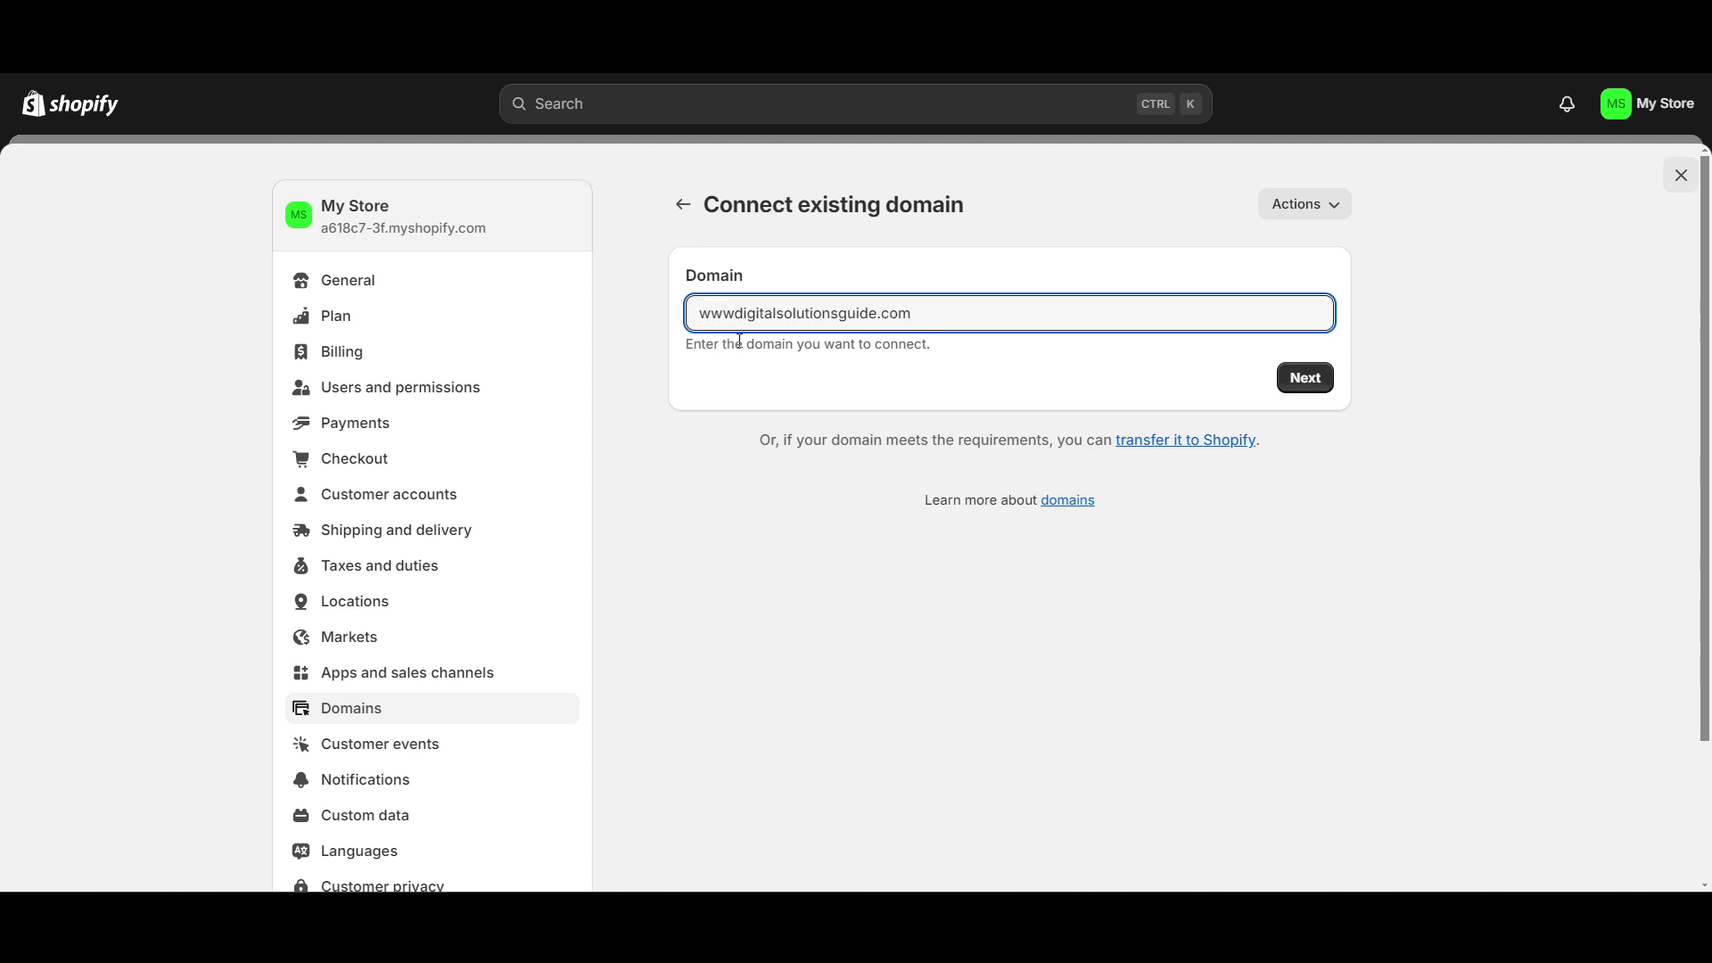
pyautogui.write('.')
pyautogui.hotkey('alt', 'Tab')
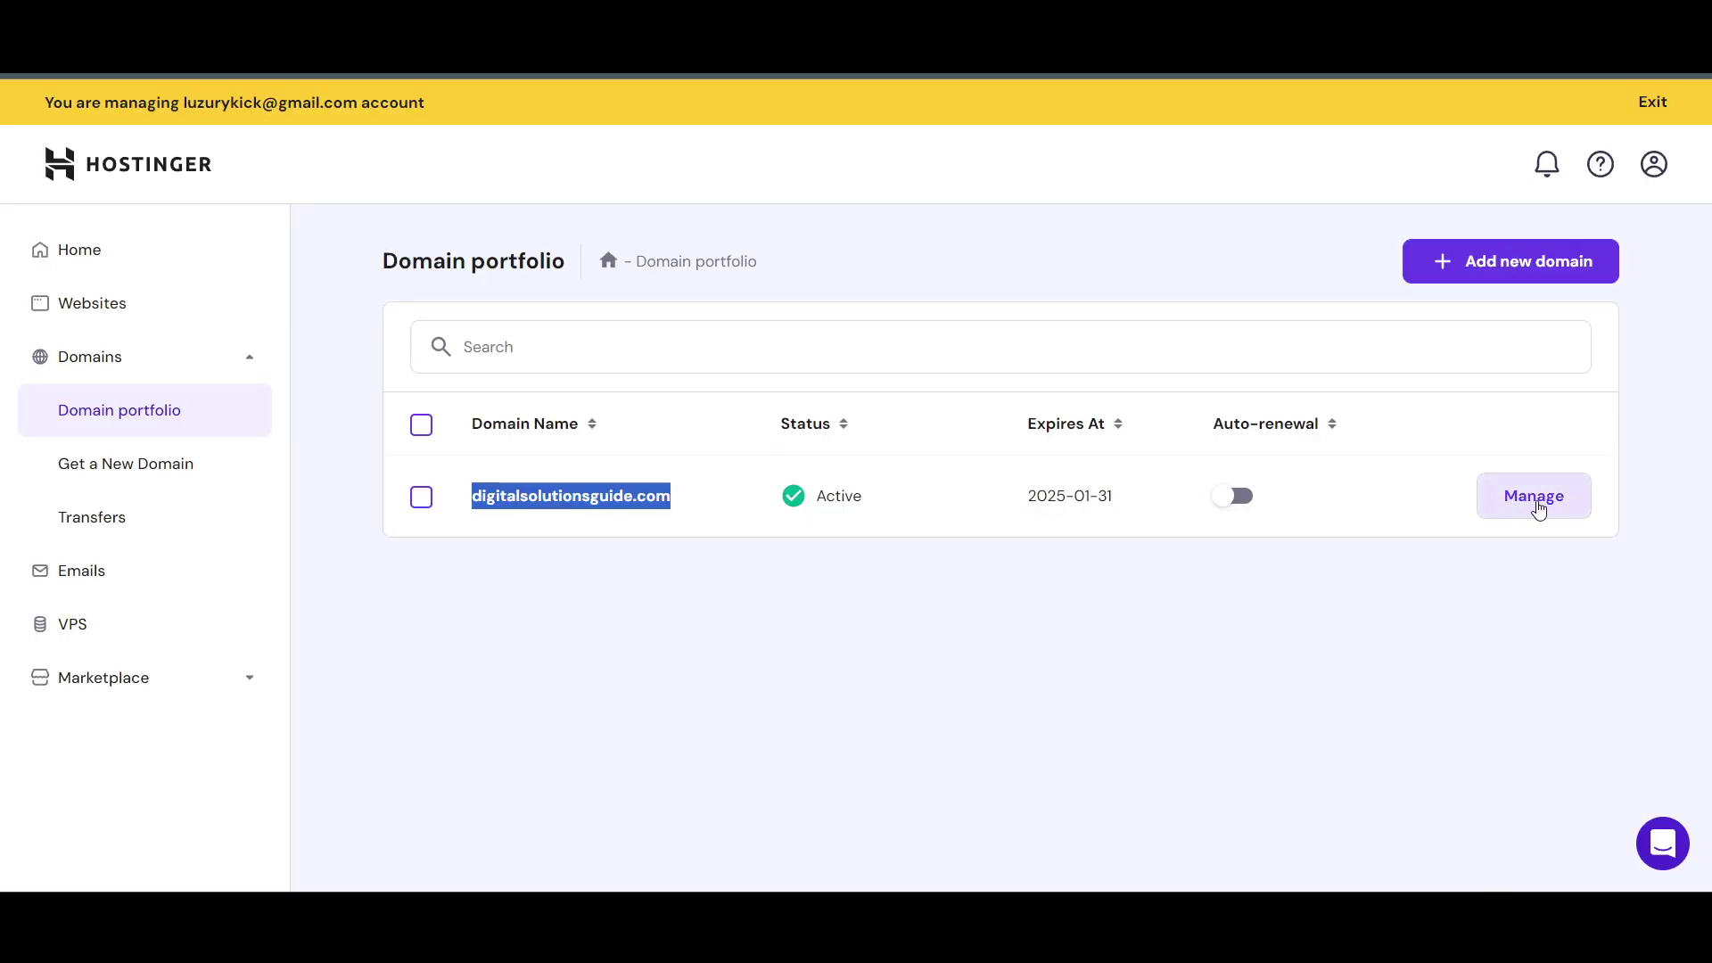
# - Open the DNS records for digitalsolutionsguide.com in Hostinger
pyautogui.click(1536, 503)
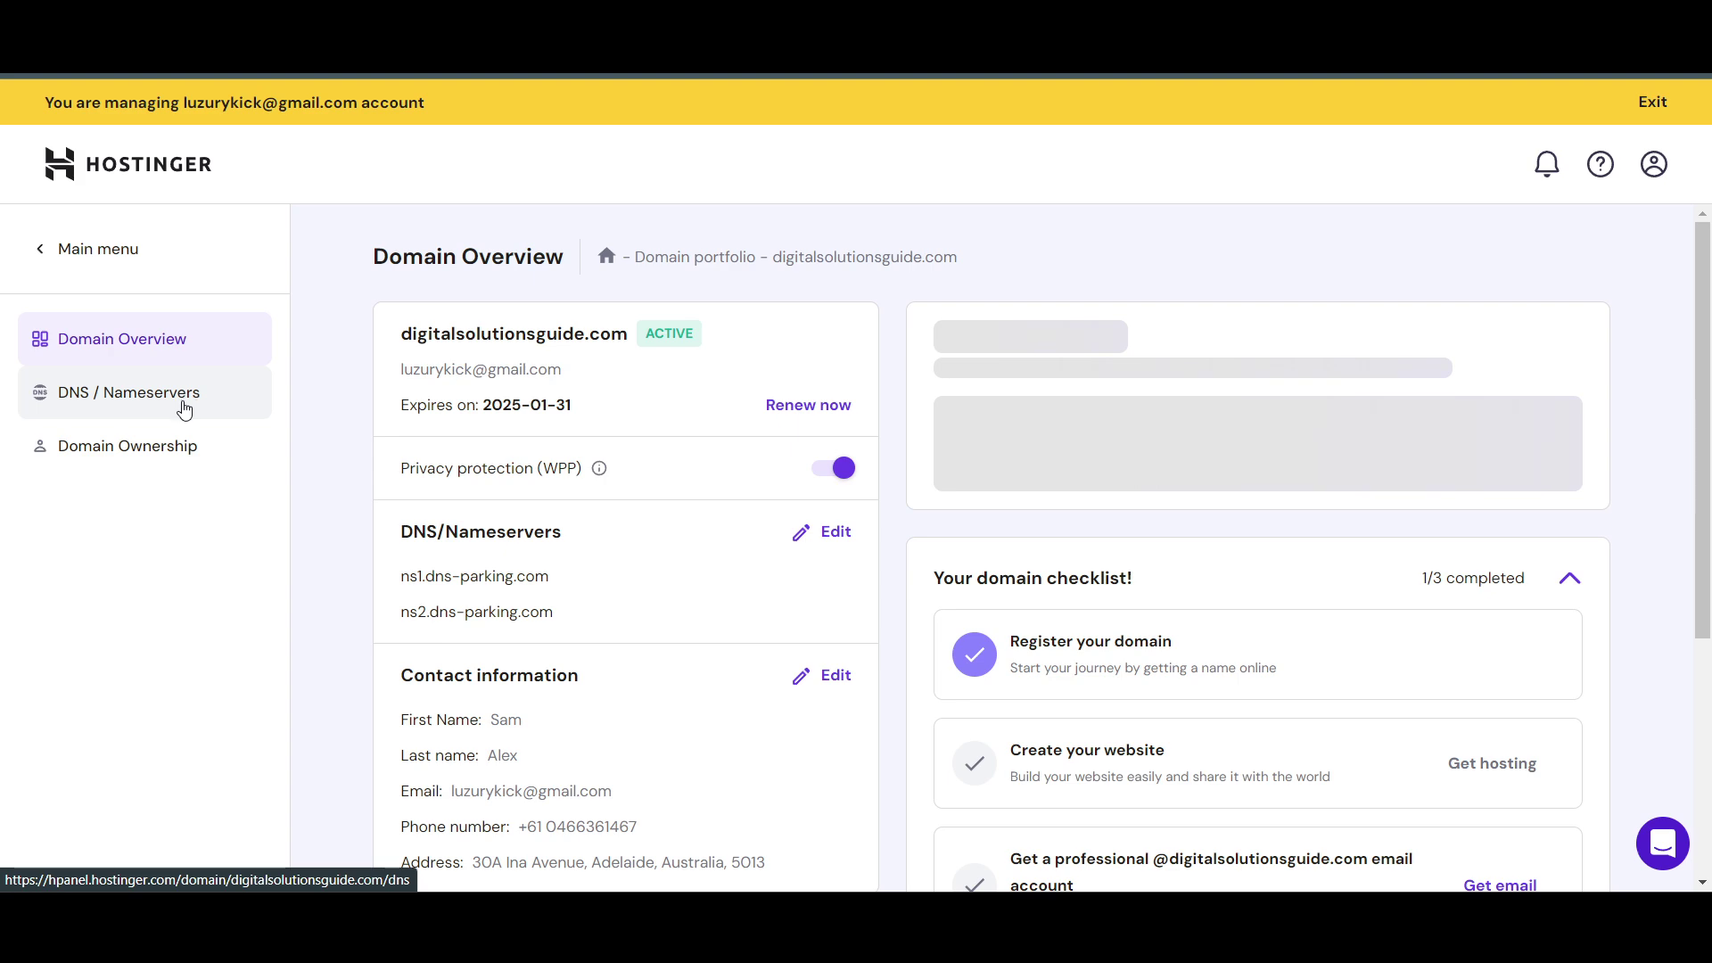
pyautogui.click(183, 404)
pyautogui.scroll(-2, 930, 729)
pyautogui.scroll(-5, 497, 546)
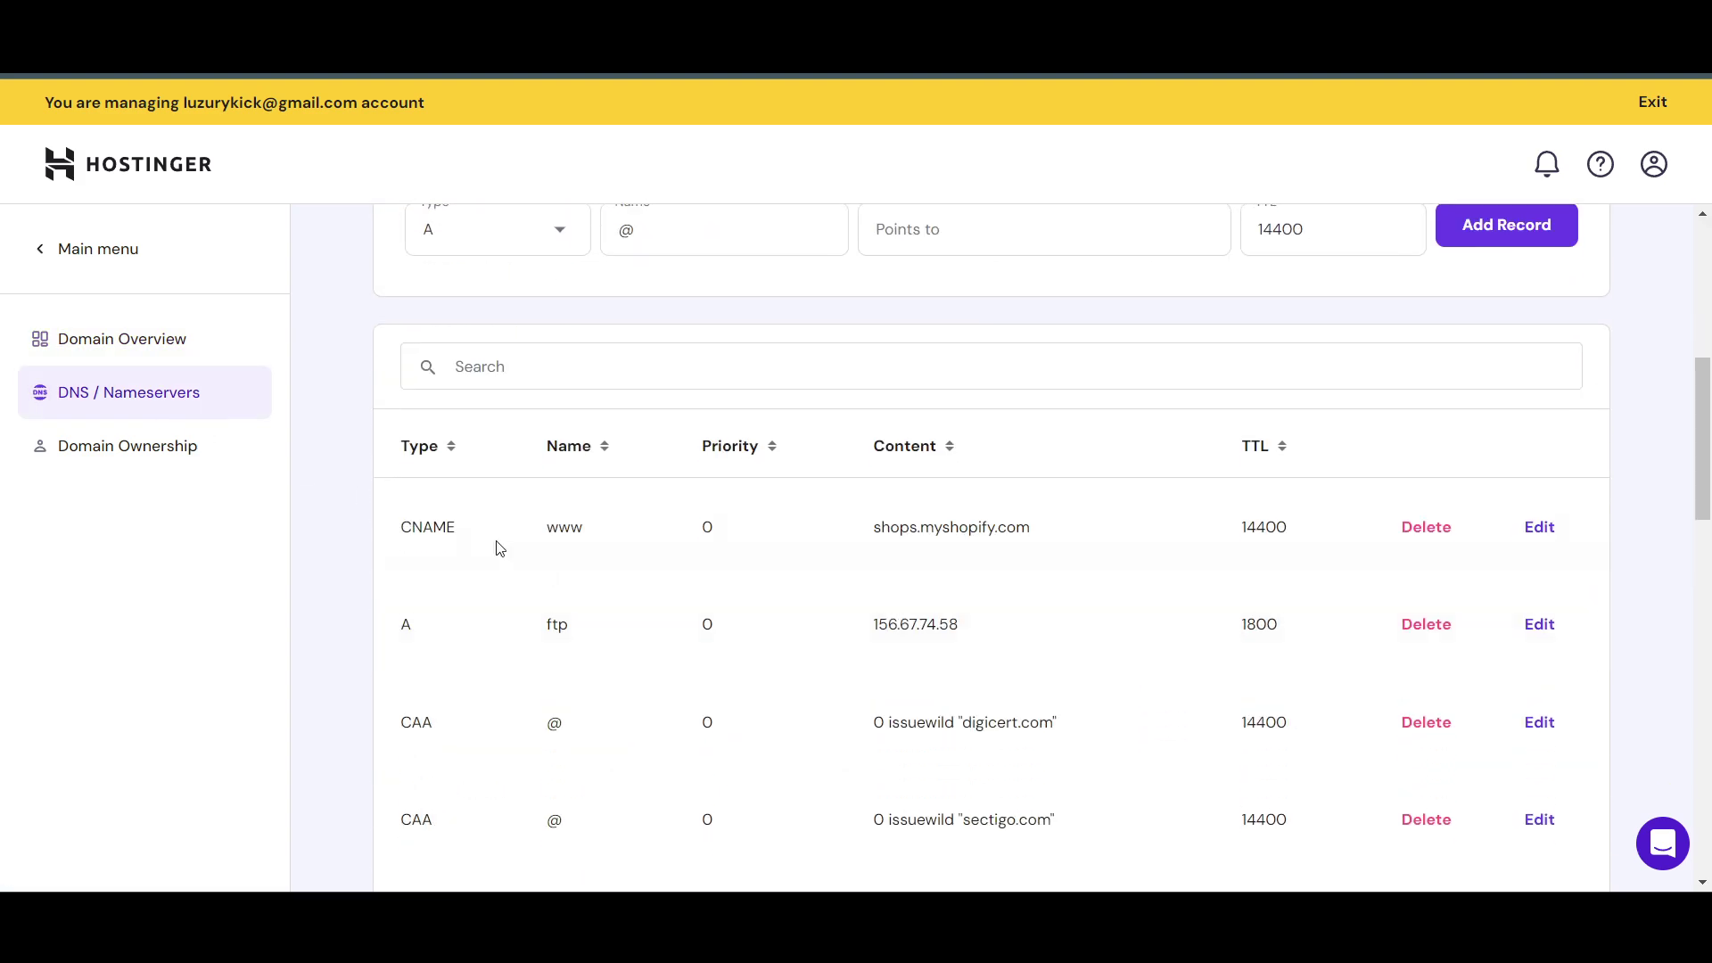
pyautogui.scroll(3, 520, 501)
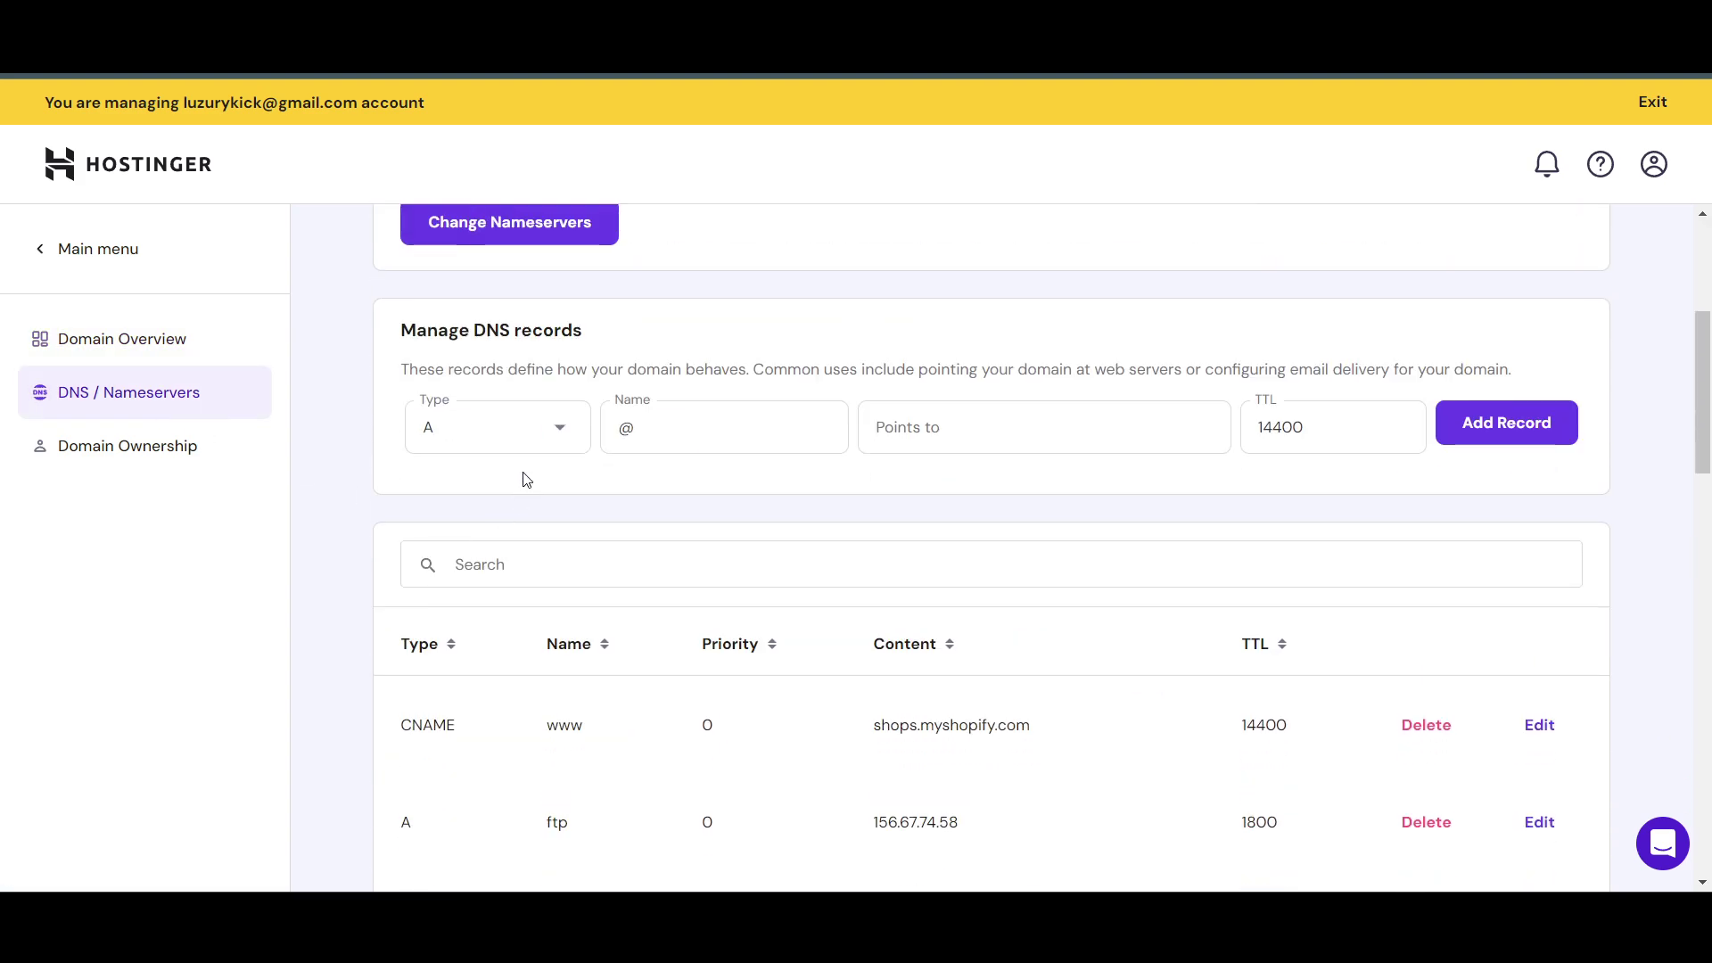
pyautogui.scroll(-10, 527, 480)
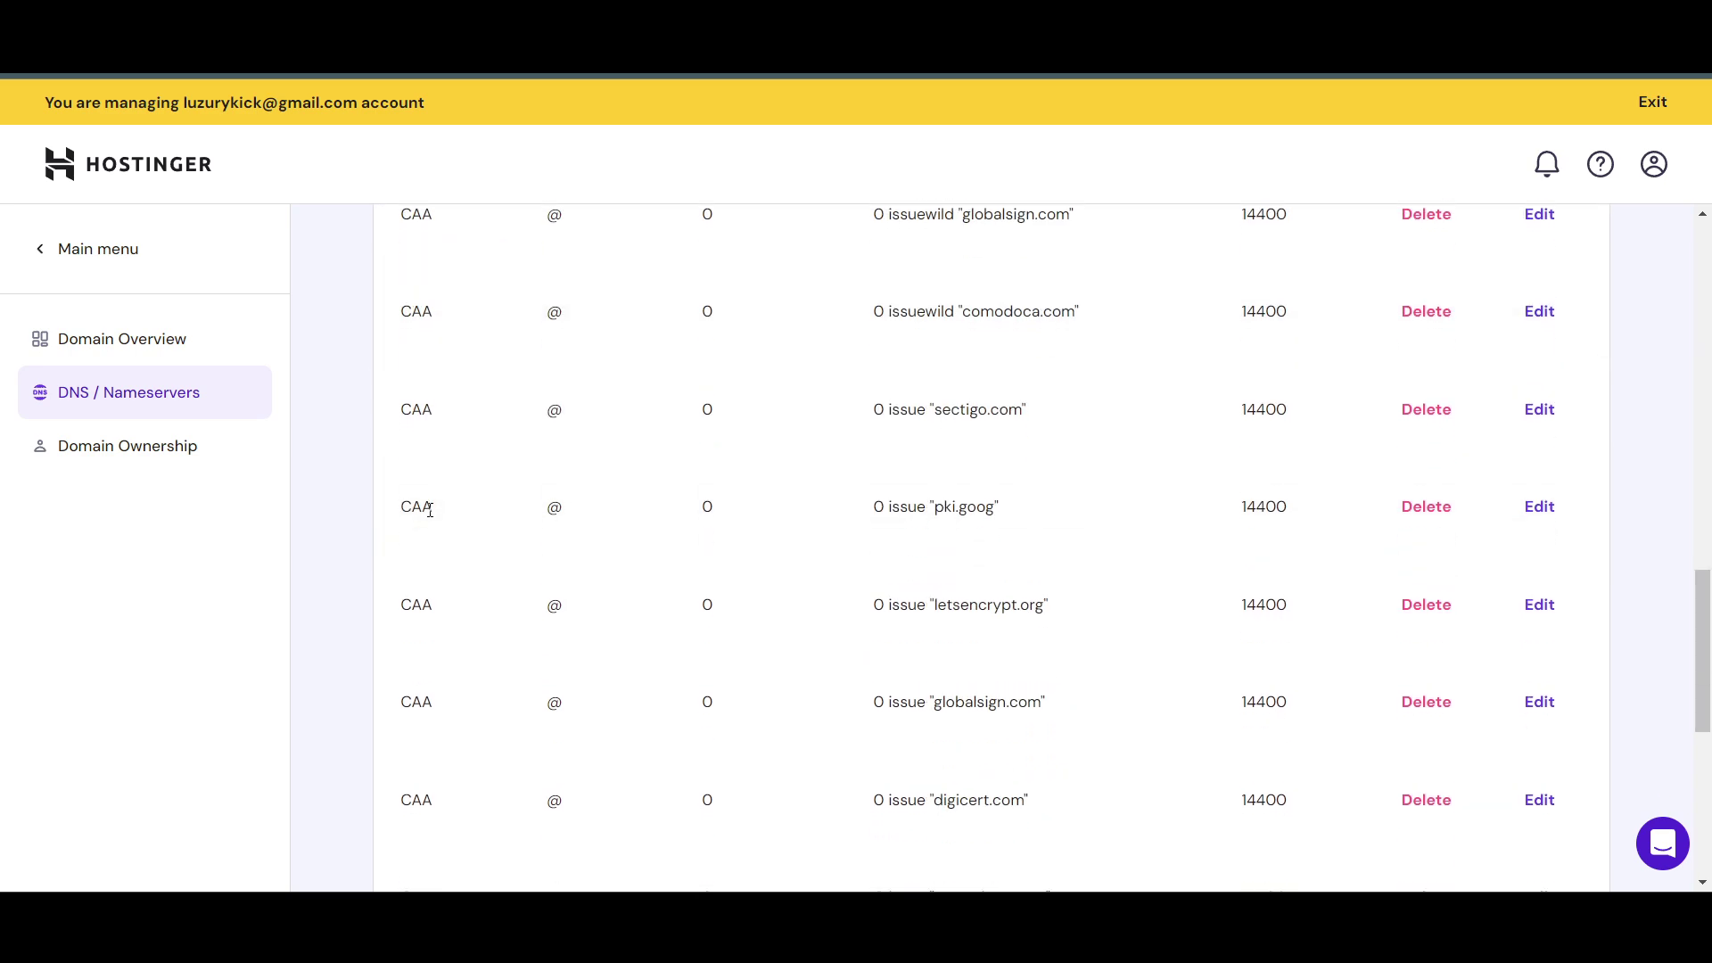
pyautogui.scroll(-5, 430, 511)
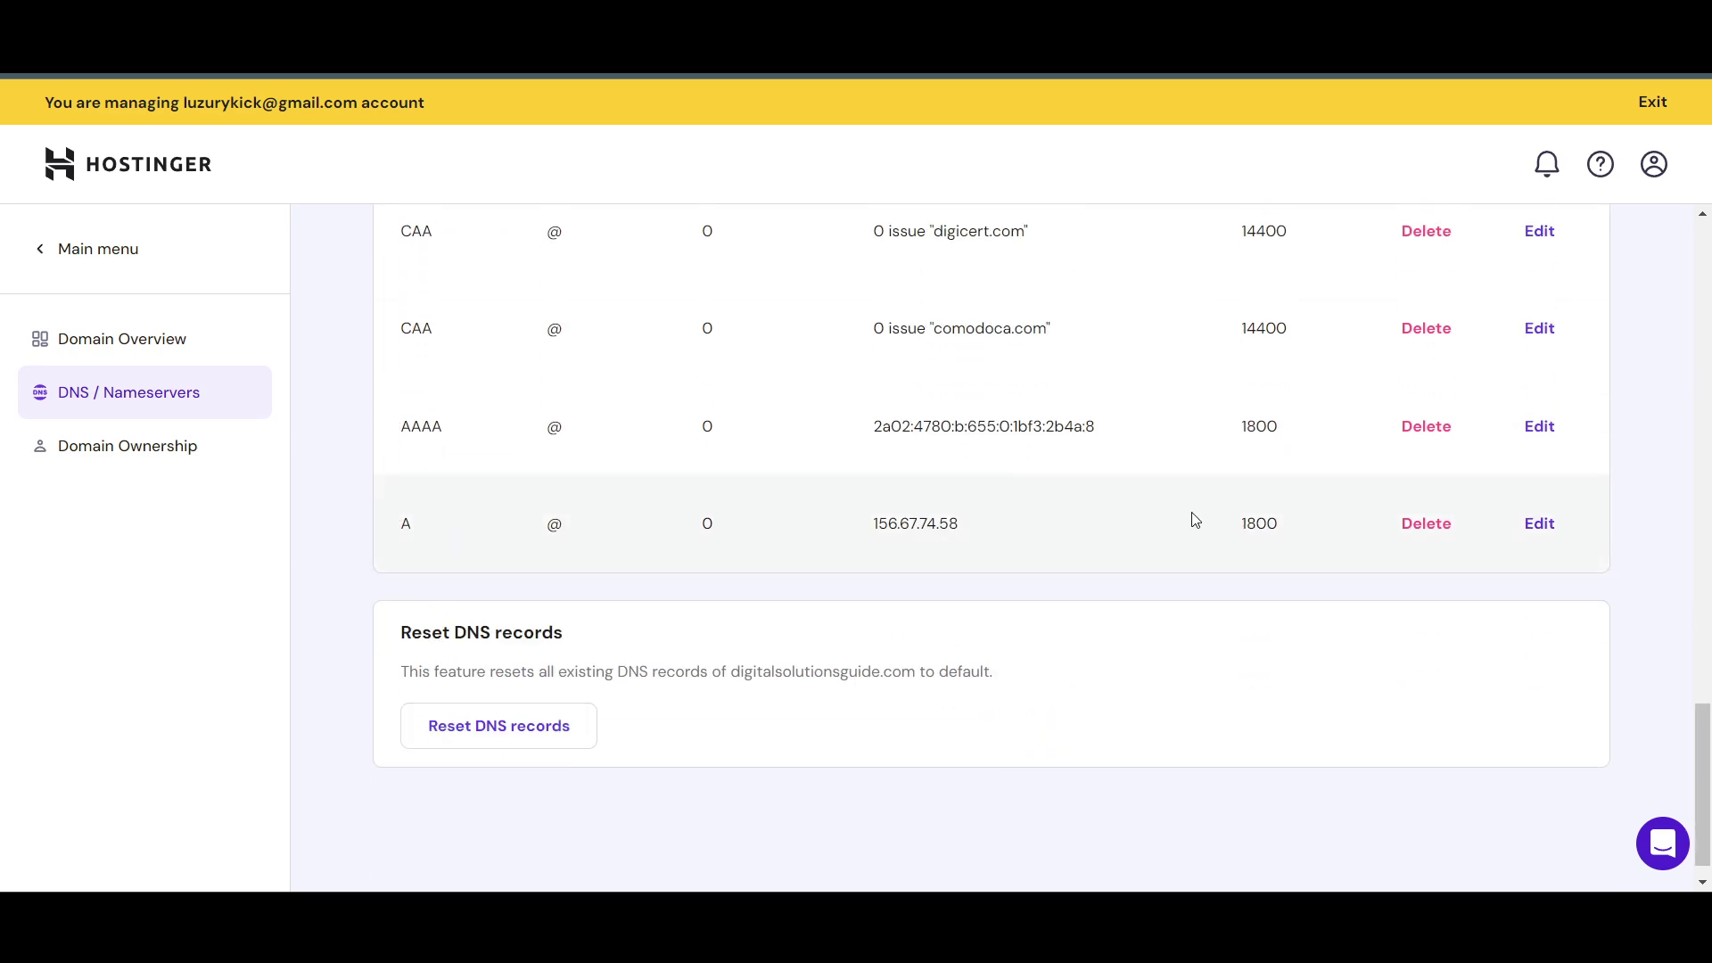
# - Delete the @ A record (156.67.74.58), the ftp A record and the www CNAME record
pyautogui.click(1436, 531)
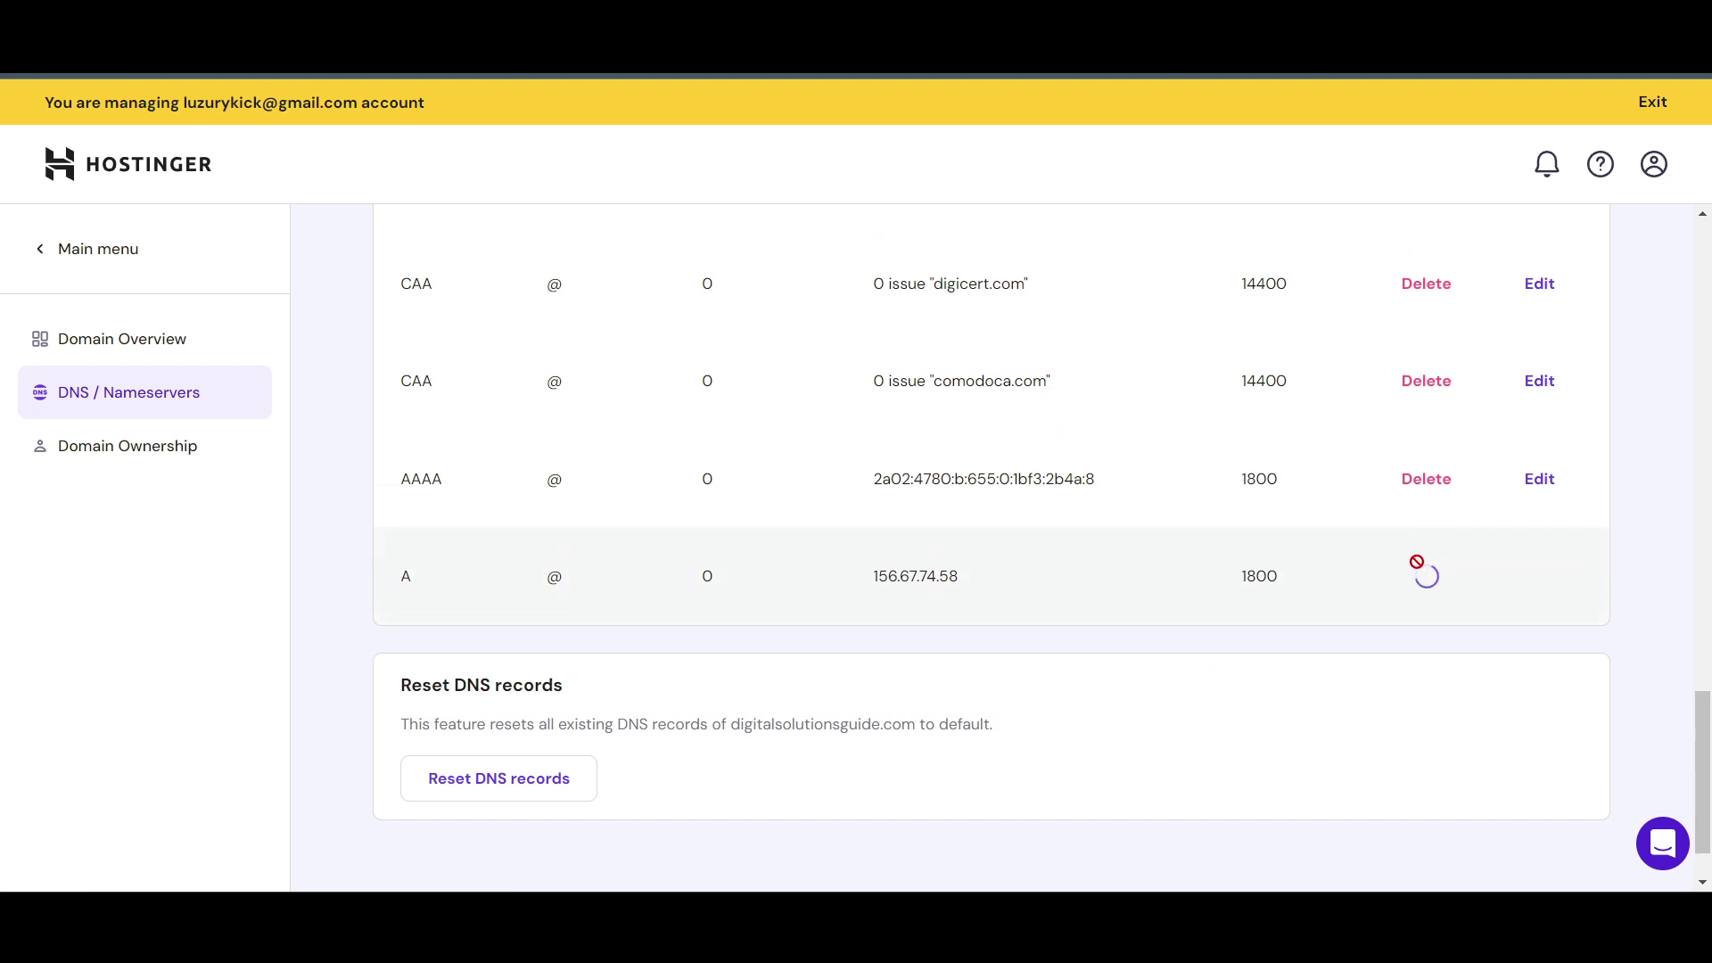
pyautogui.scroll(7, 455, 550)
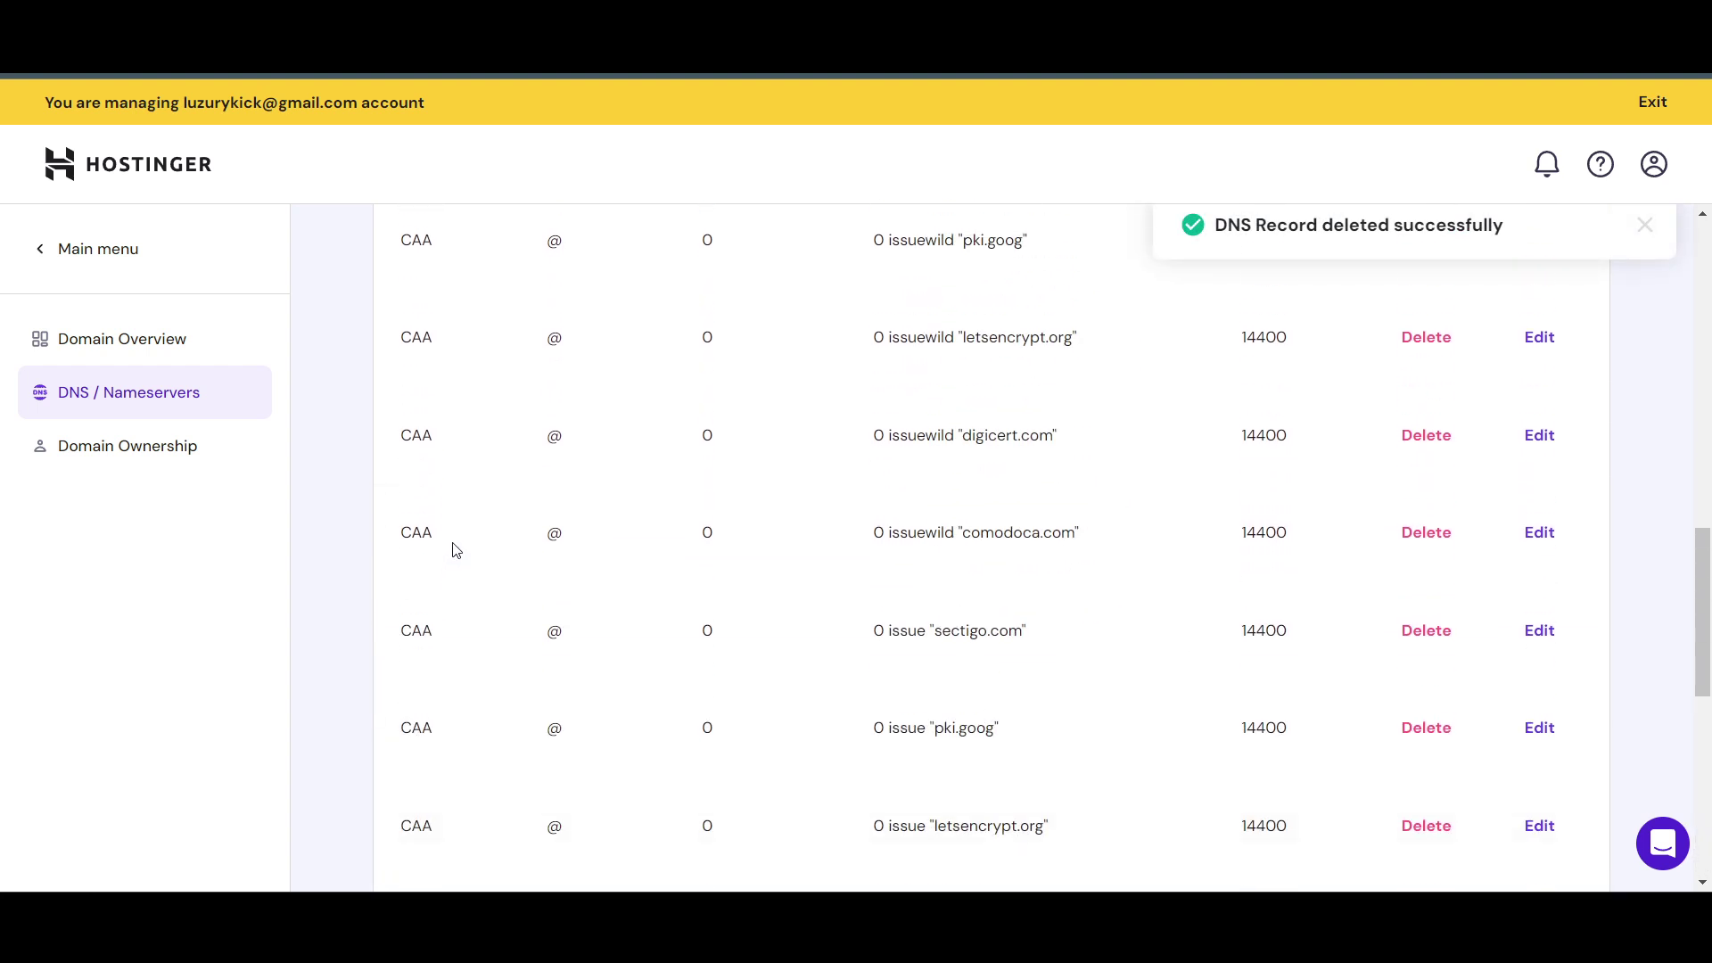
pyautogui.scroll(7, 457, 544)
pyautogui.click(1417, 583)
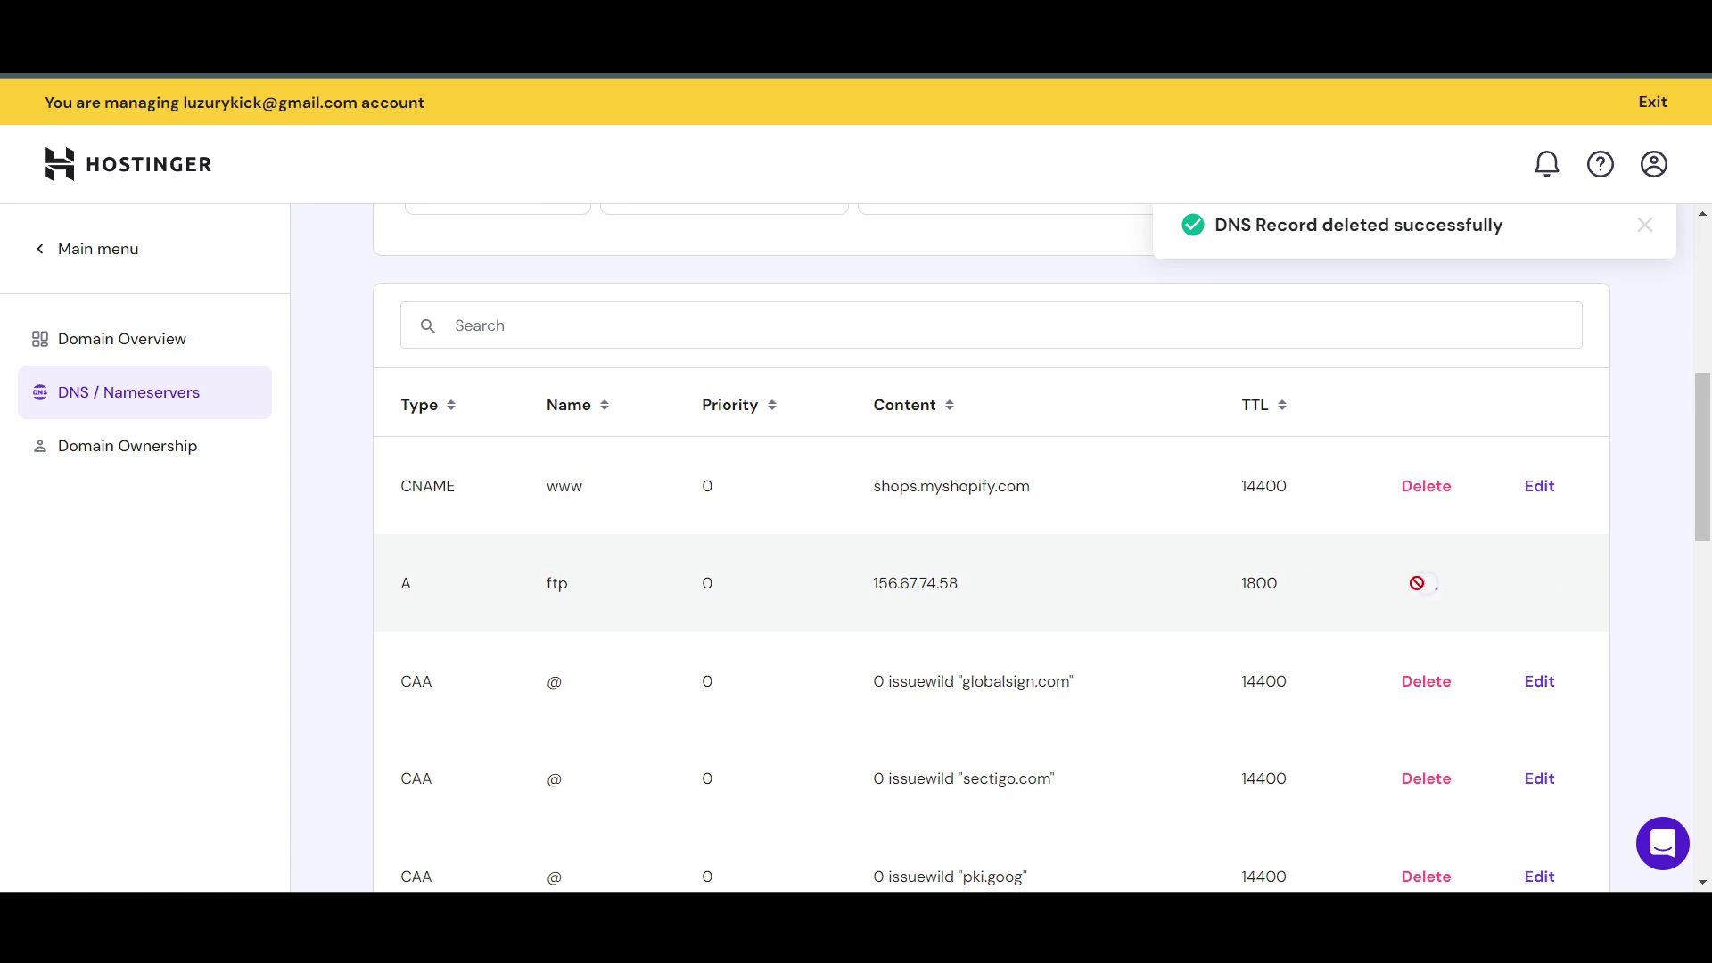
pyautogui.click(1425, 490)
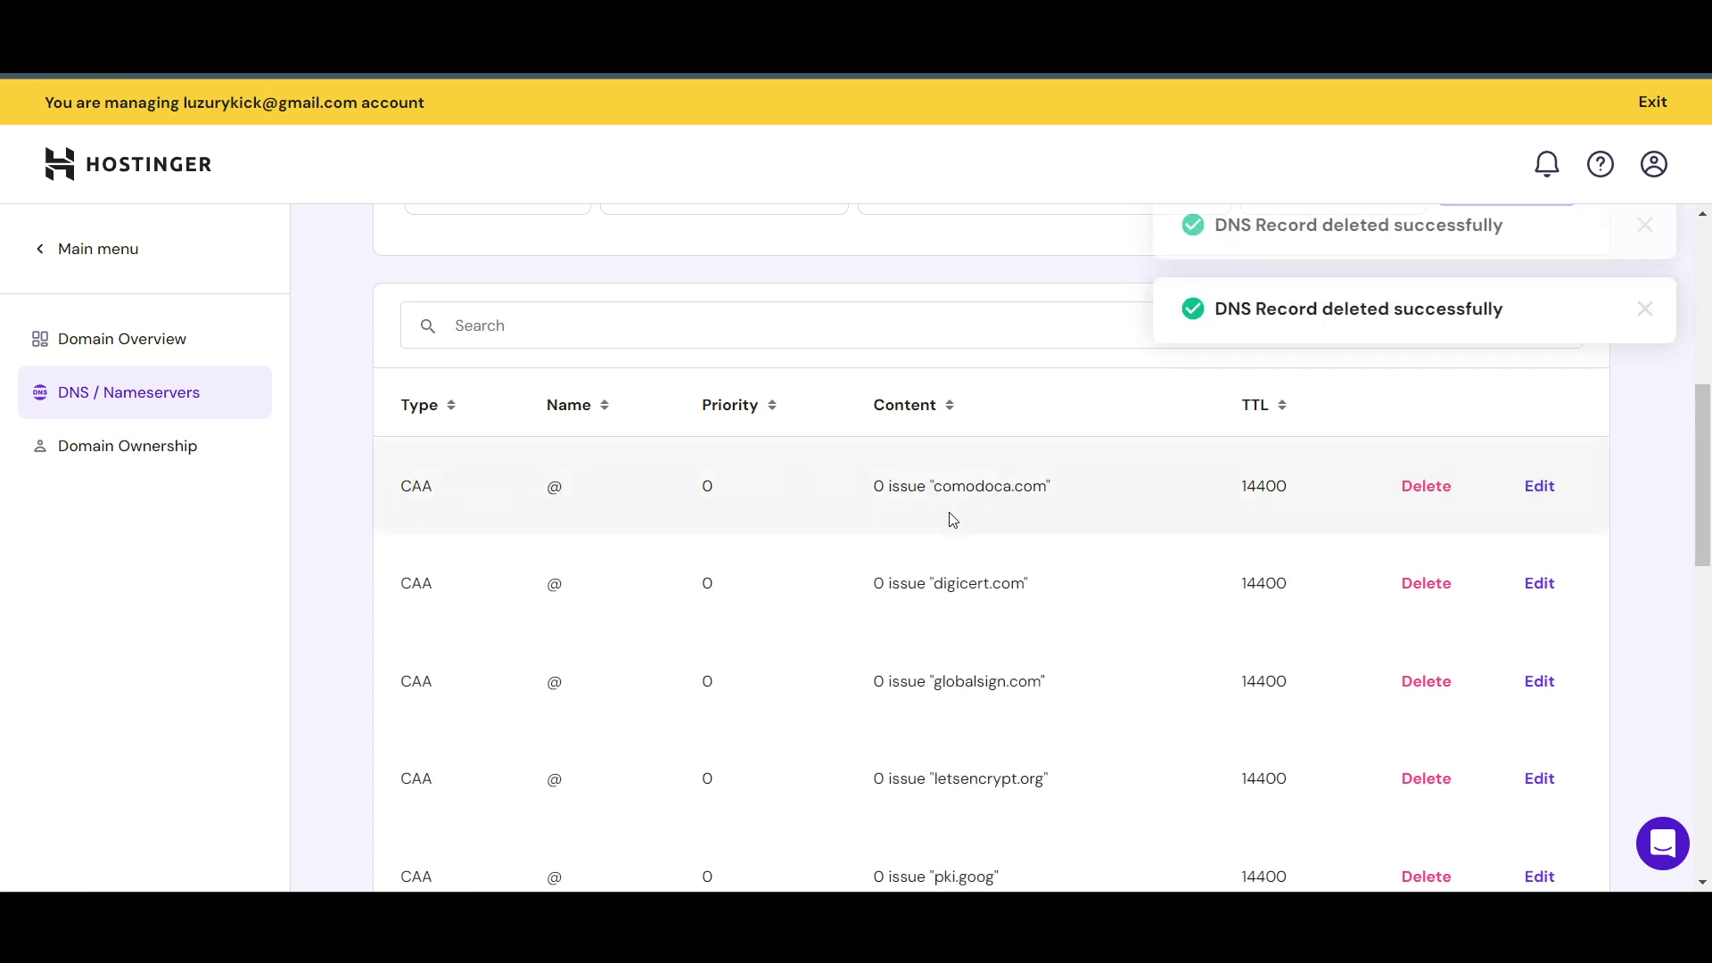
pyautogui.scroll(3, 943, 535)
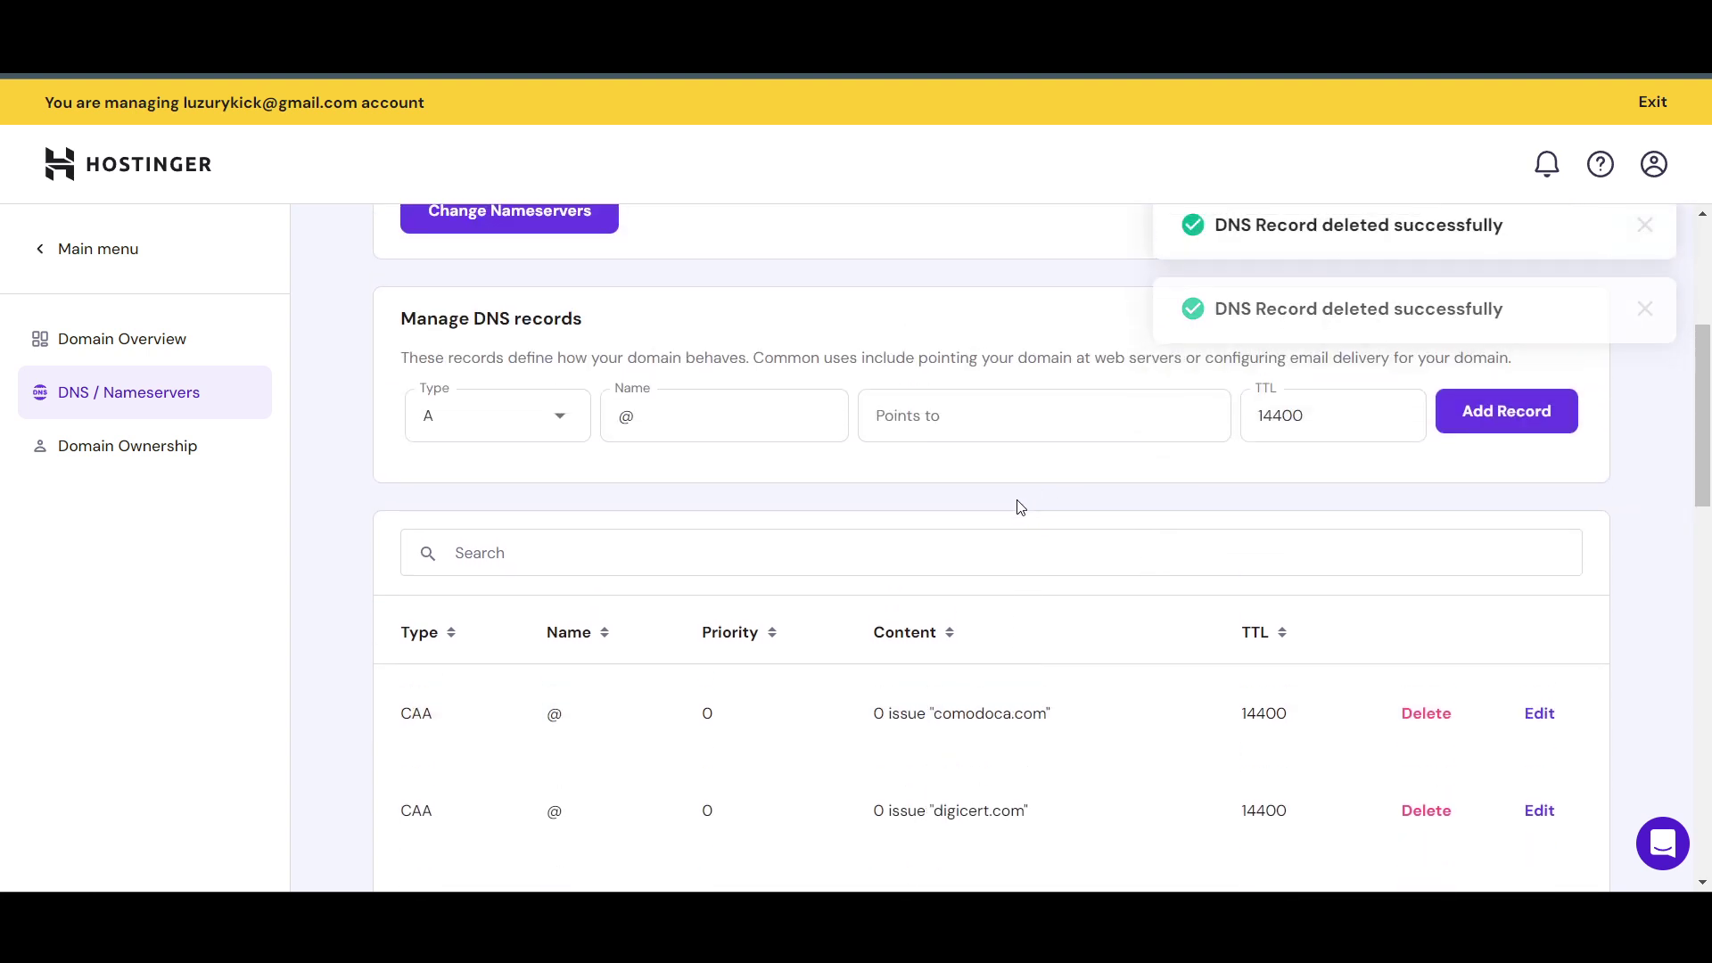
pyautogui.hotkey('alt', 'Tab')
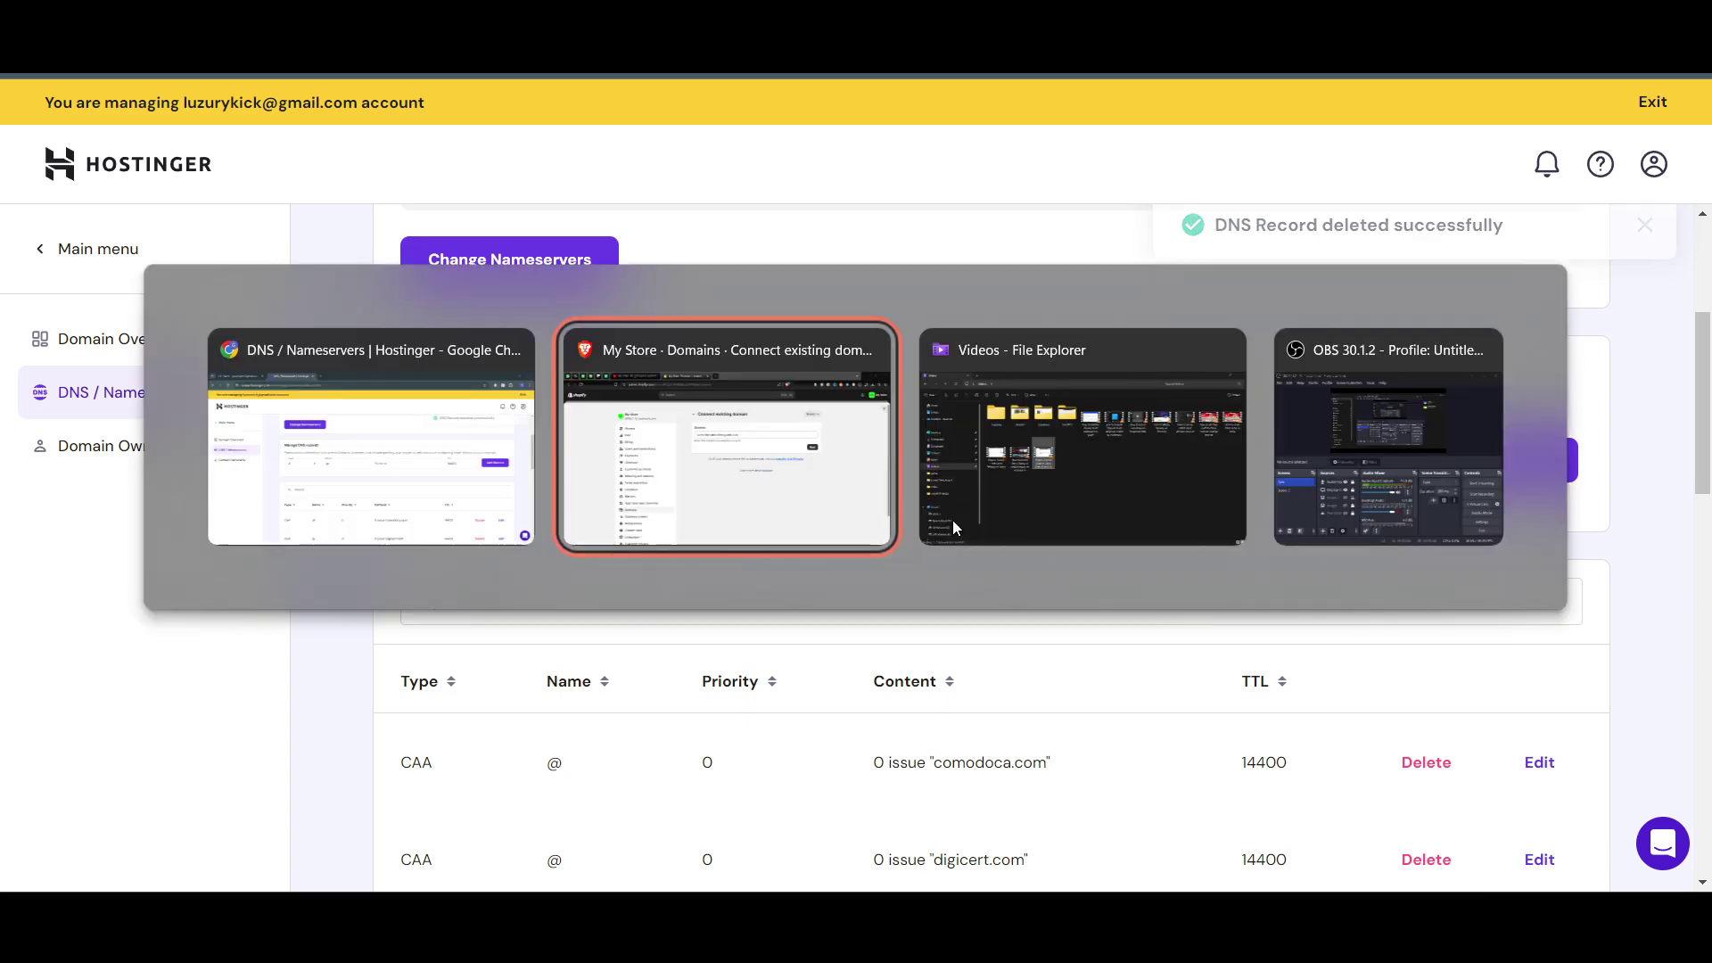
pyautogui.click(1296, 396)
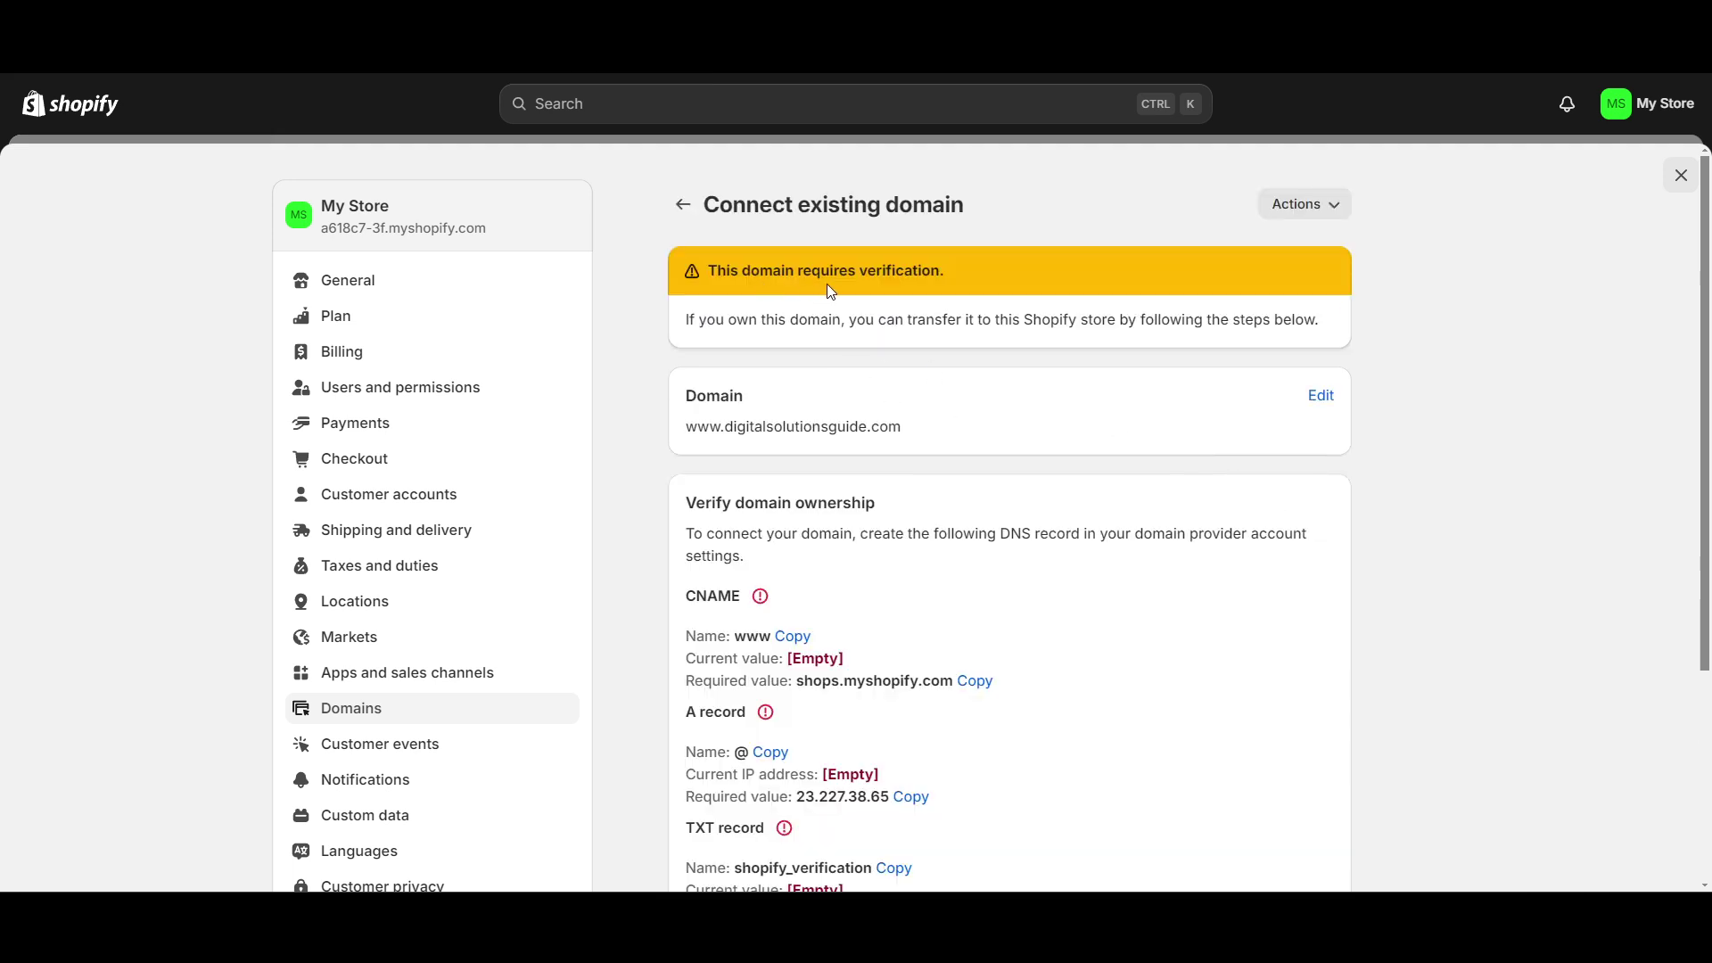
pyautogui.scroll(-3, 1103, 529)
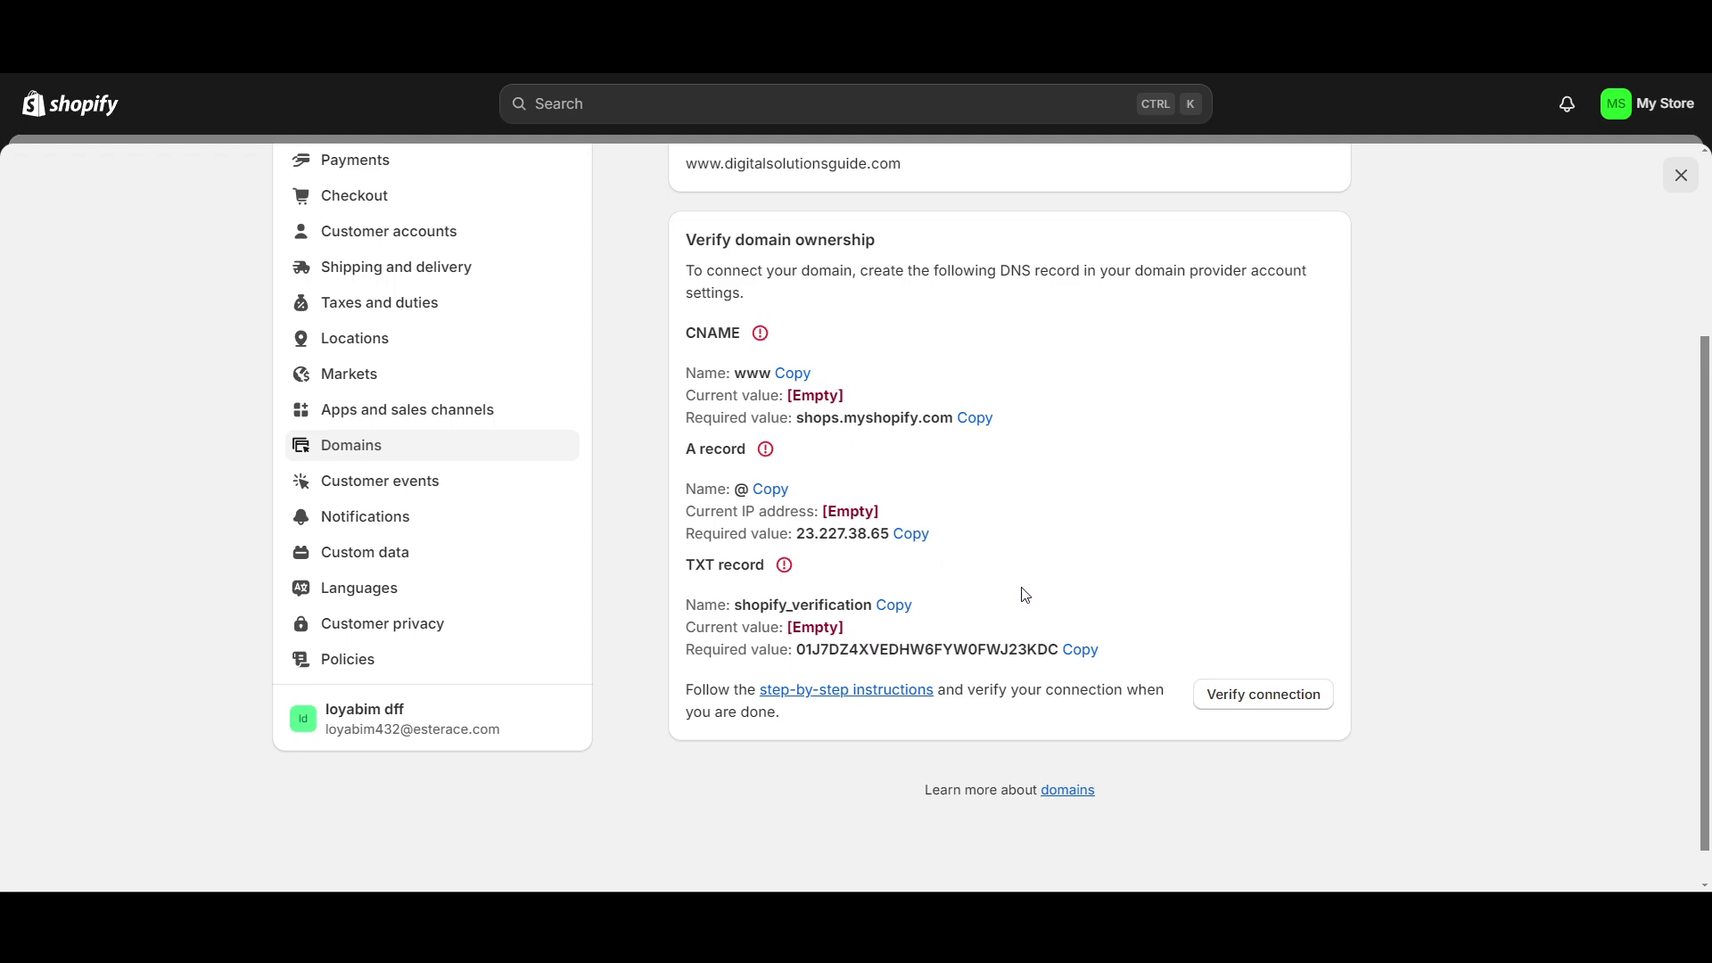
pyautogui.scroll(1, 1026, 594)
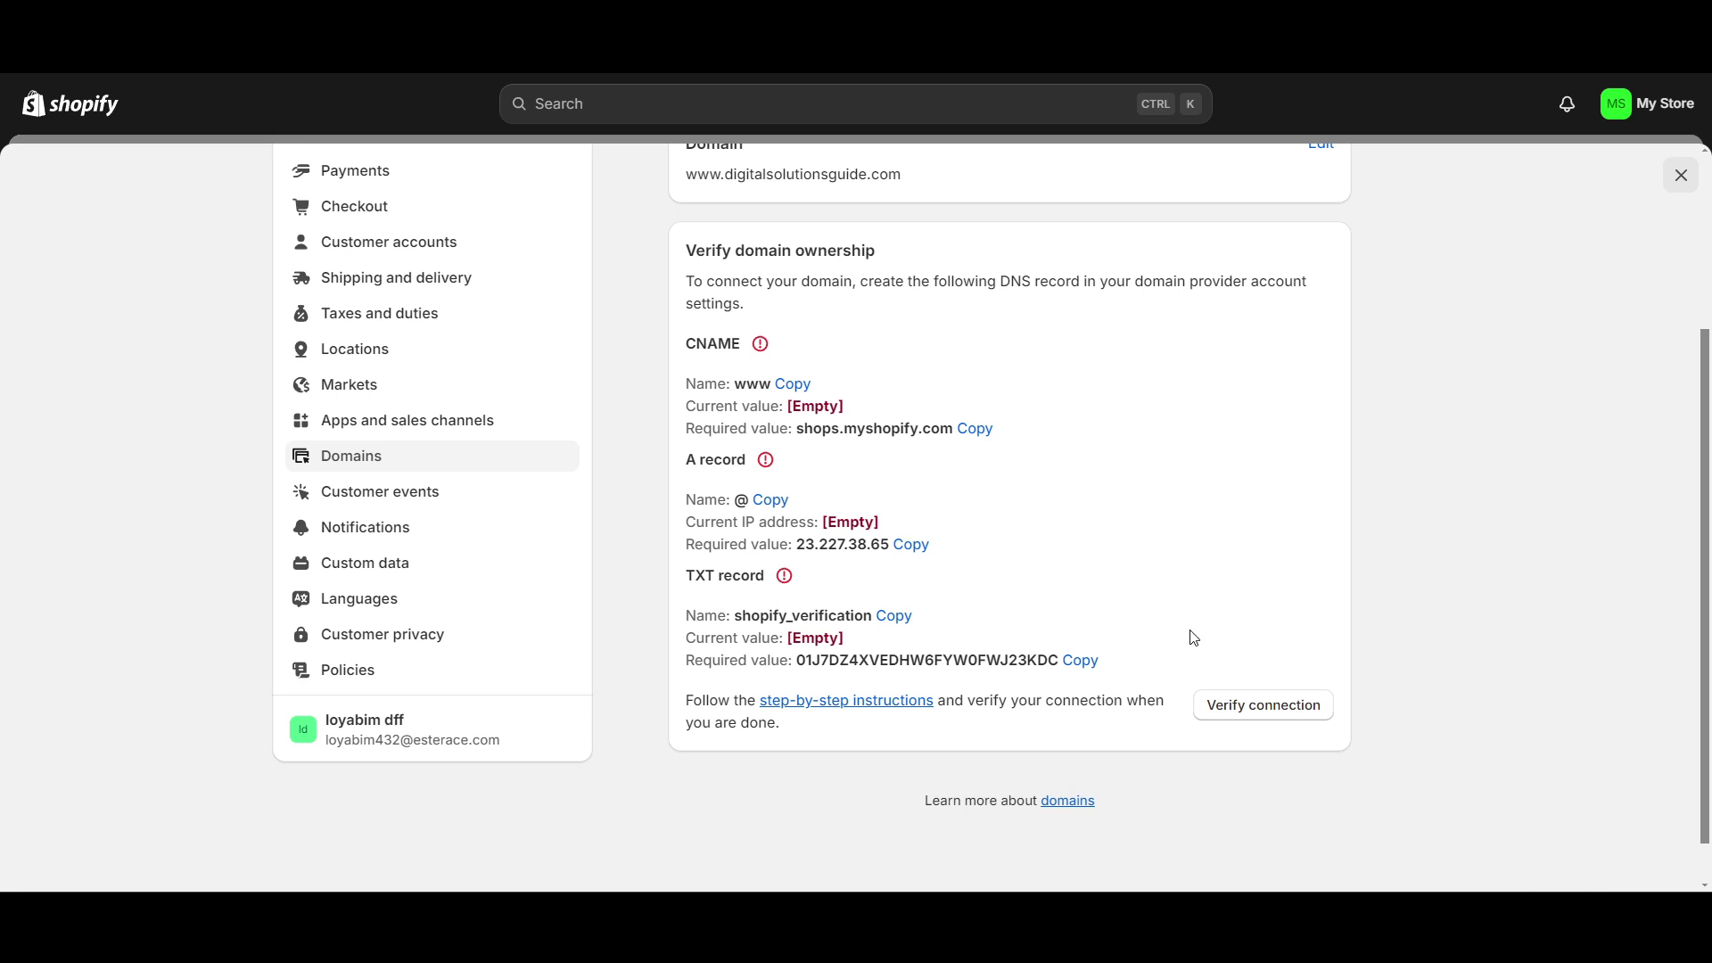
pyautogui.scroll(1, 875, 498)
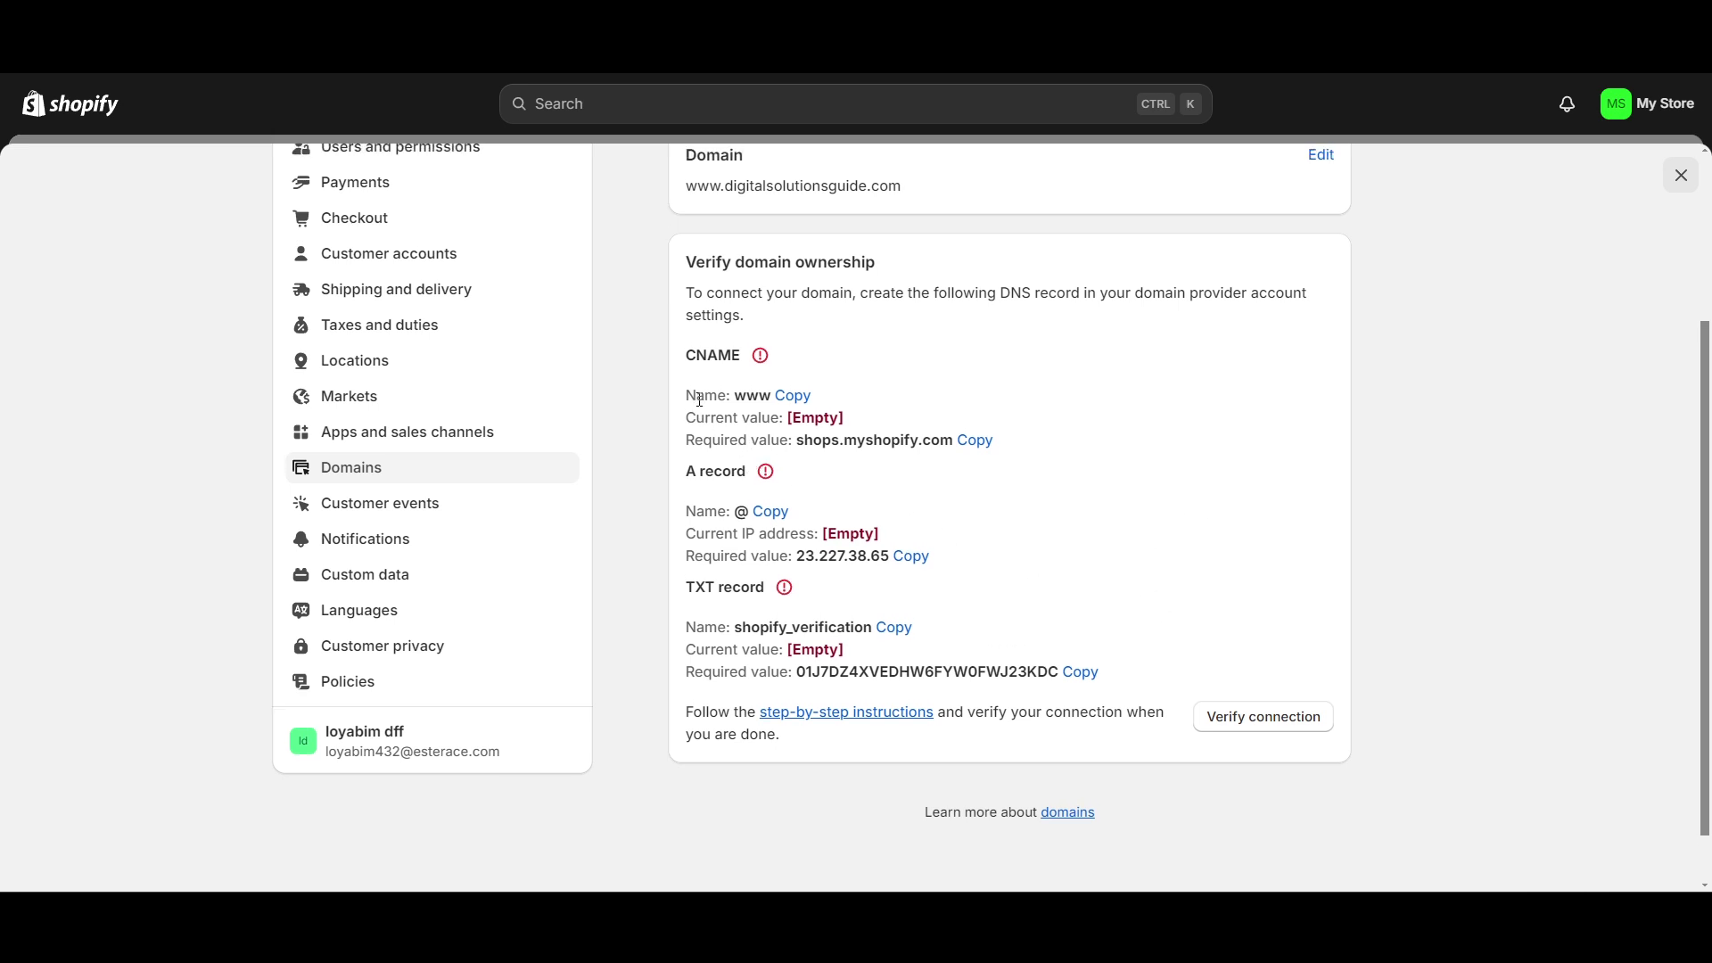
pyautogui.click(785, 396)
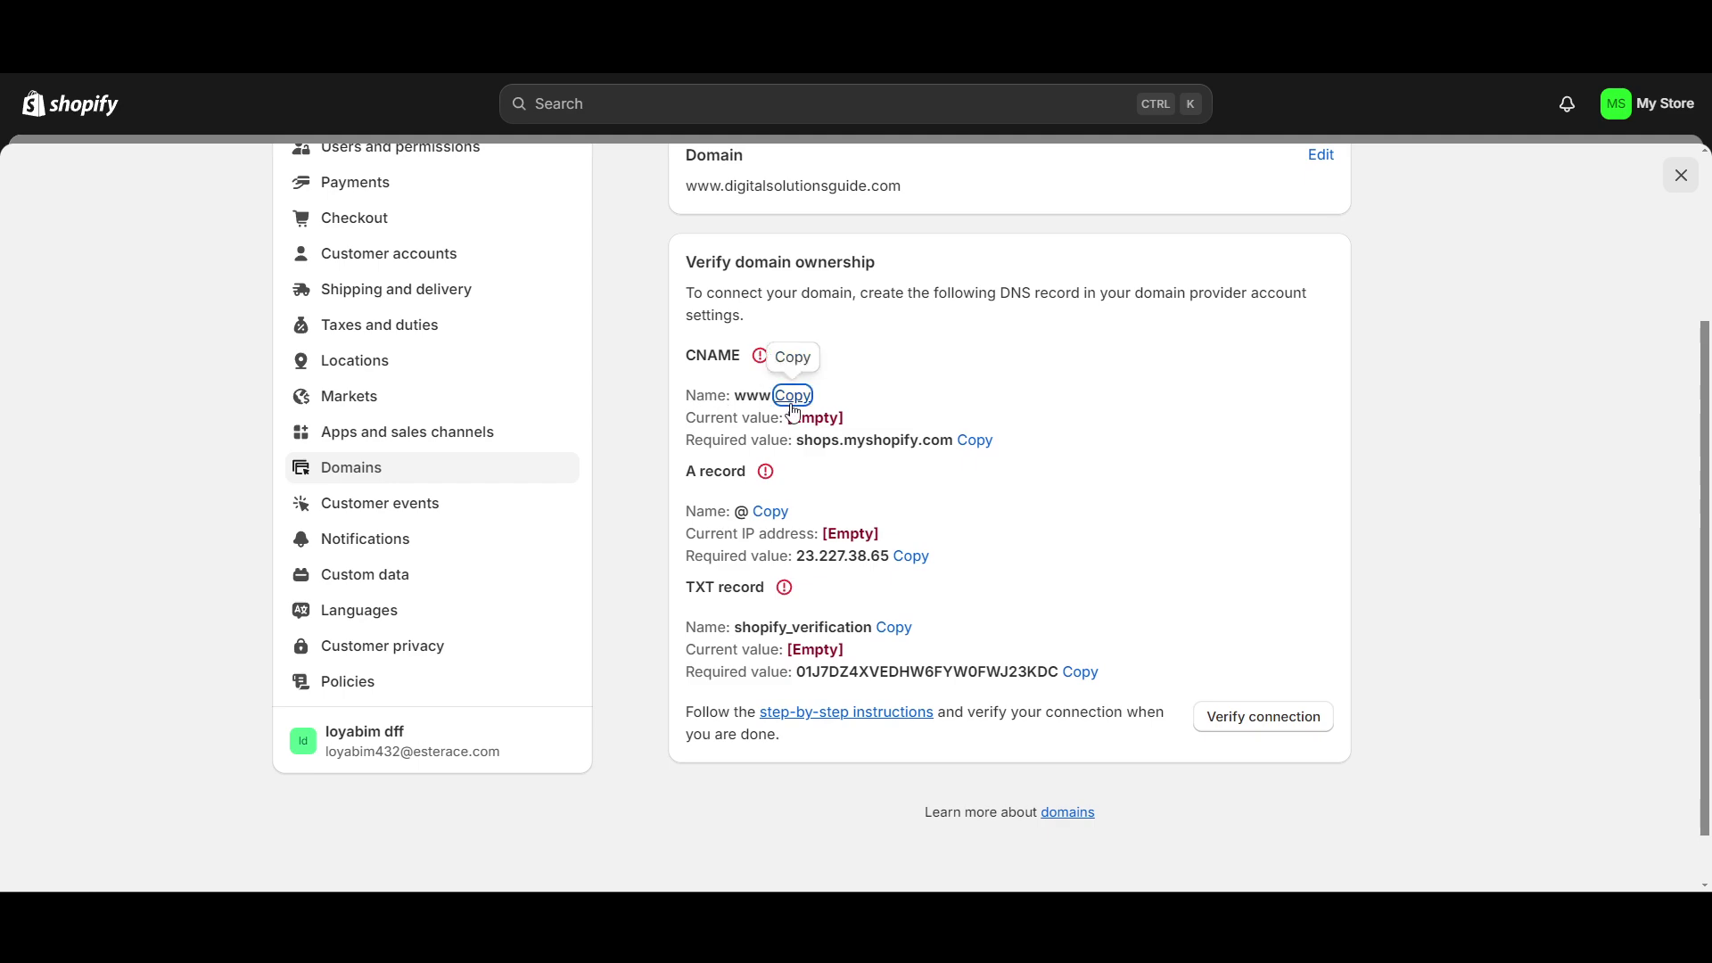
pyautogui.hotkey('ctrl', 'Tab')
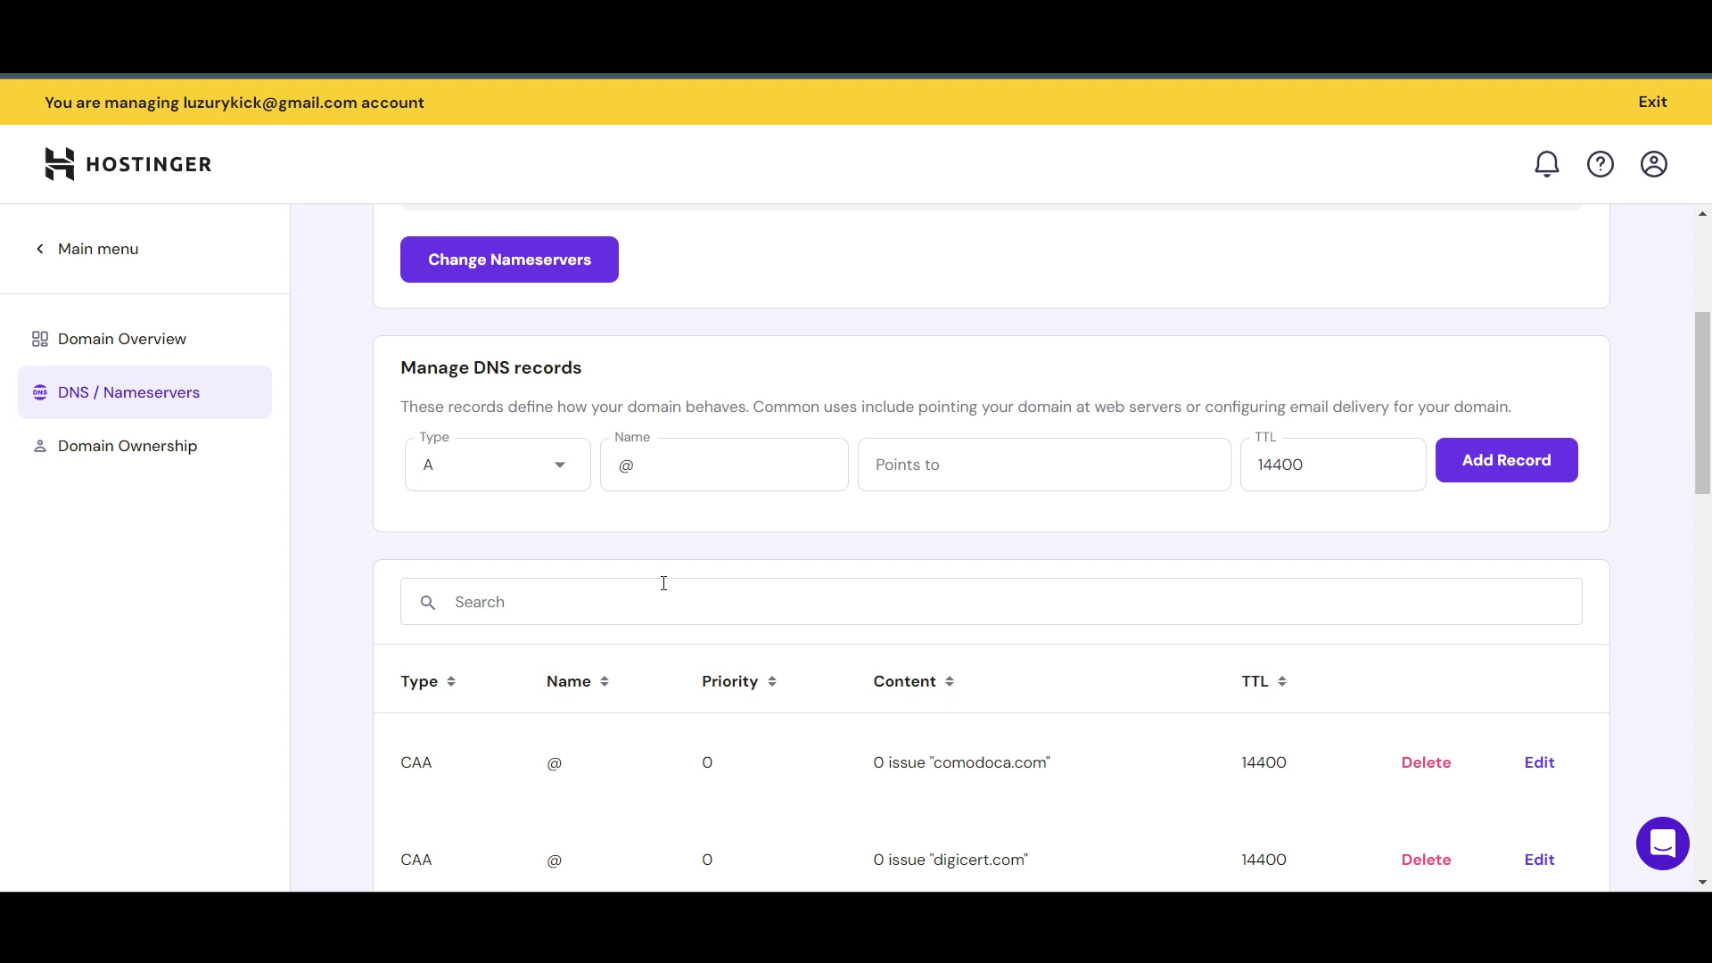
pyautogui.click(543, 470)
pyautogui.scroll(-1, 470, 603)
pyautogui.click(474, 606)
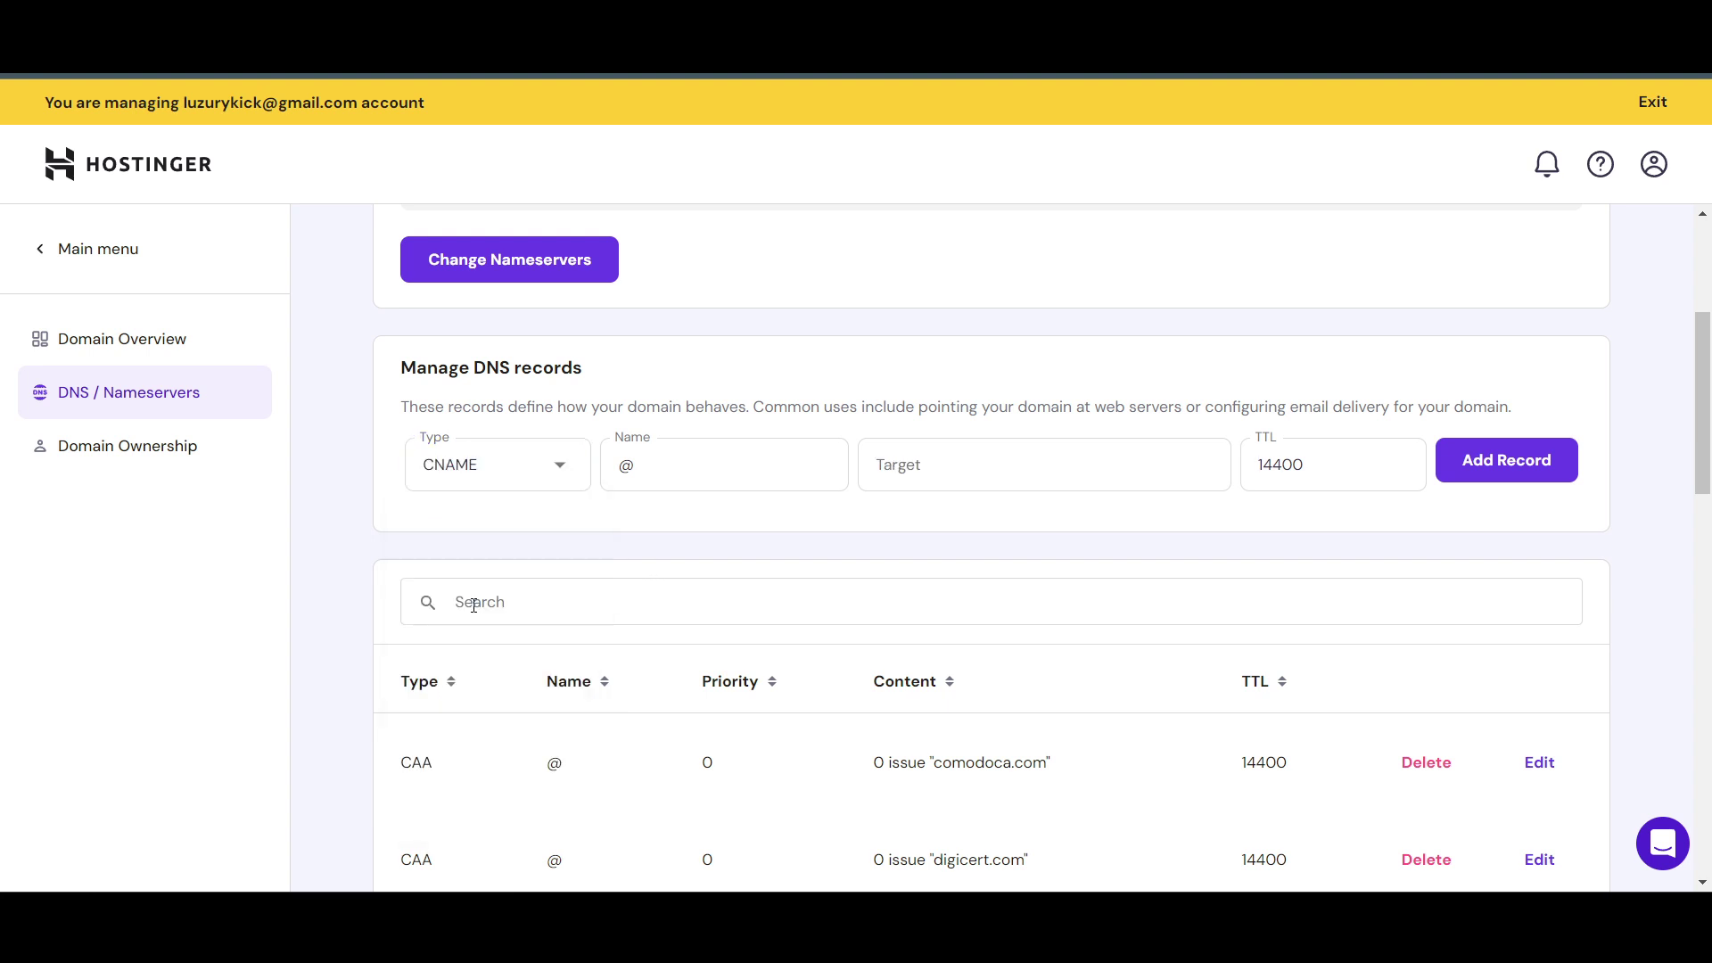
pyautogui.click(670, 475)
pyautogui.write('www')
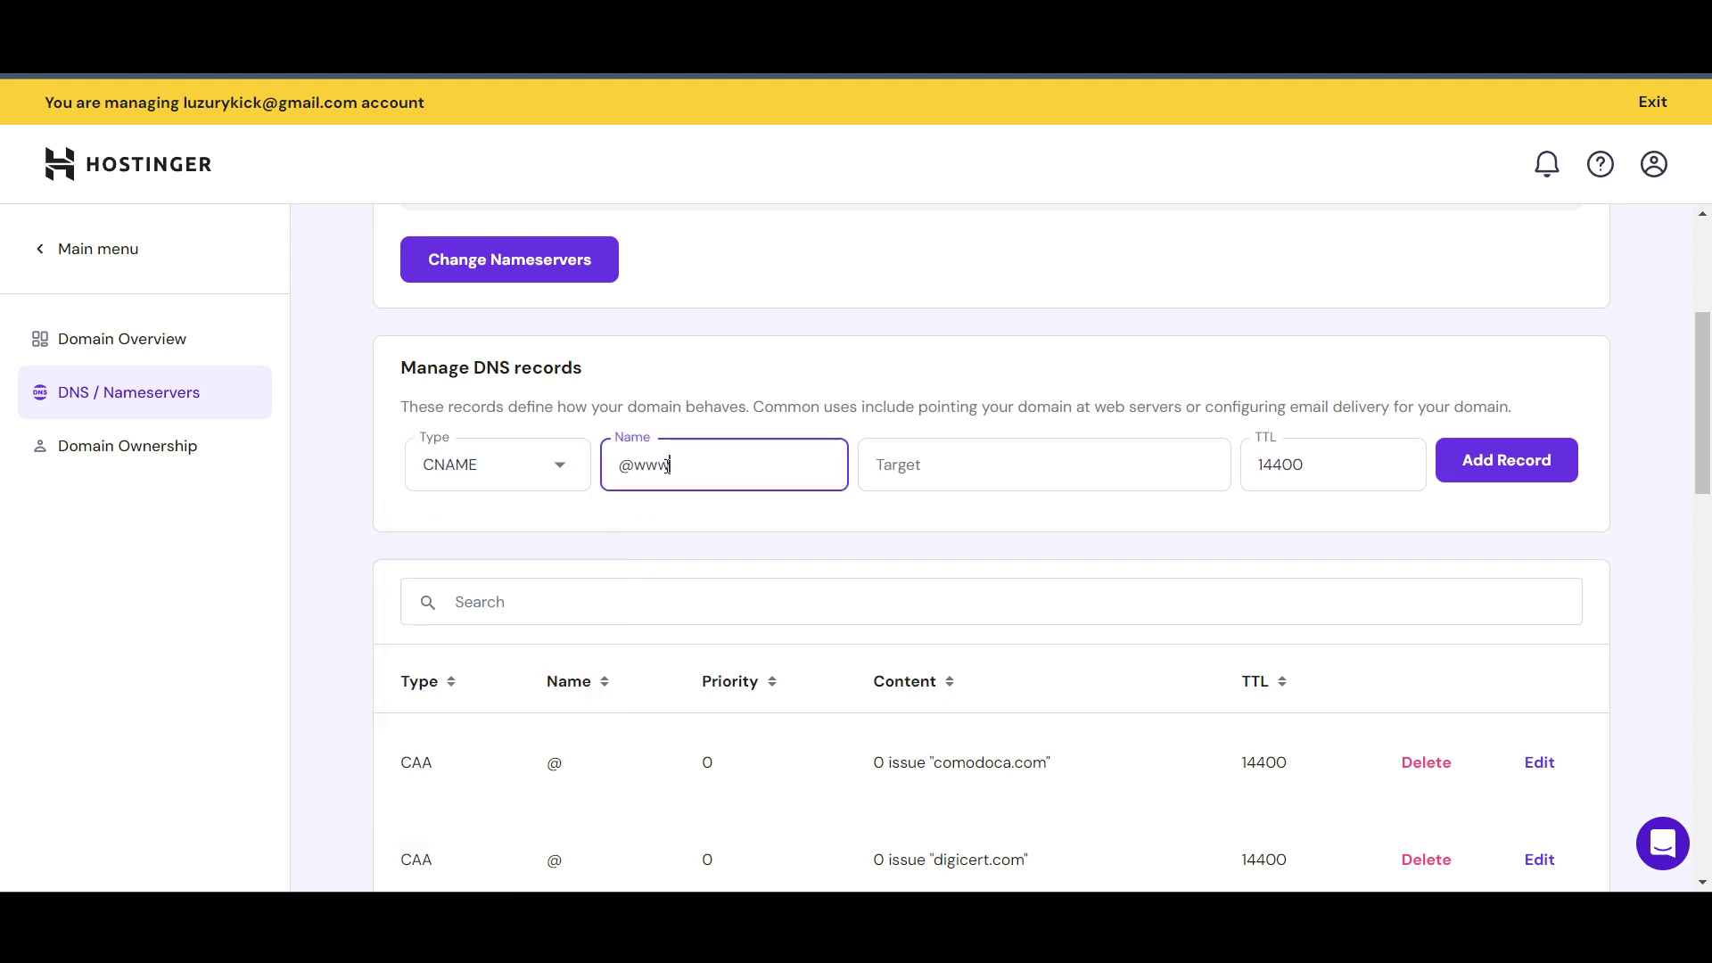
pyautogui.hotkey('ctrl', 'Tab')
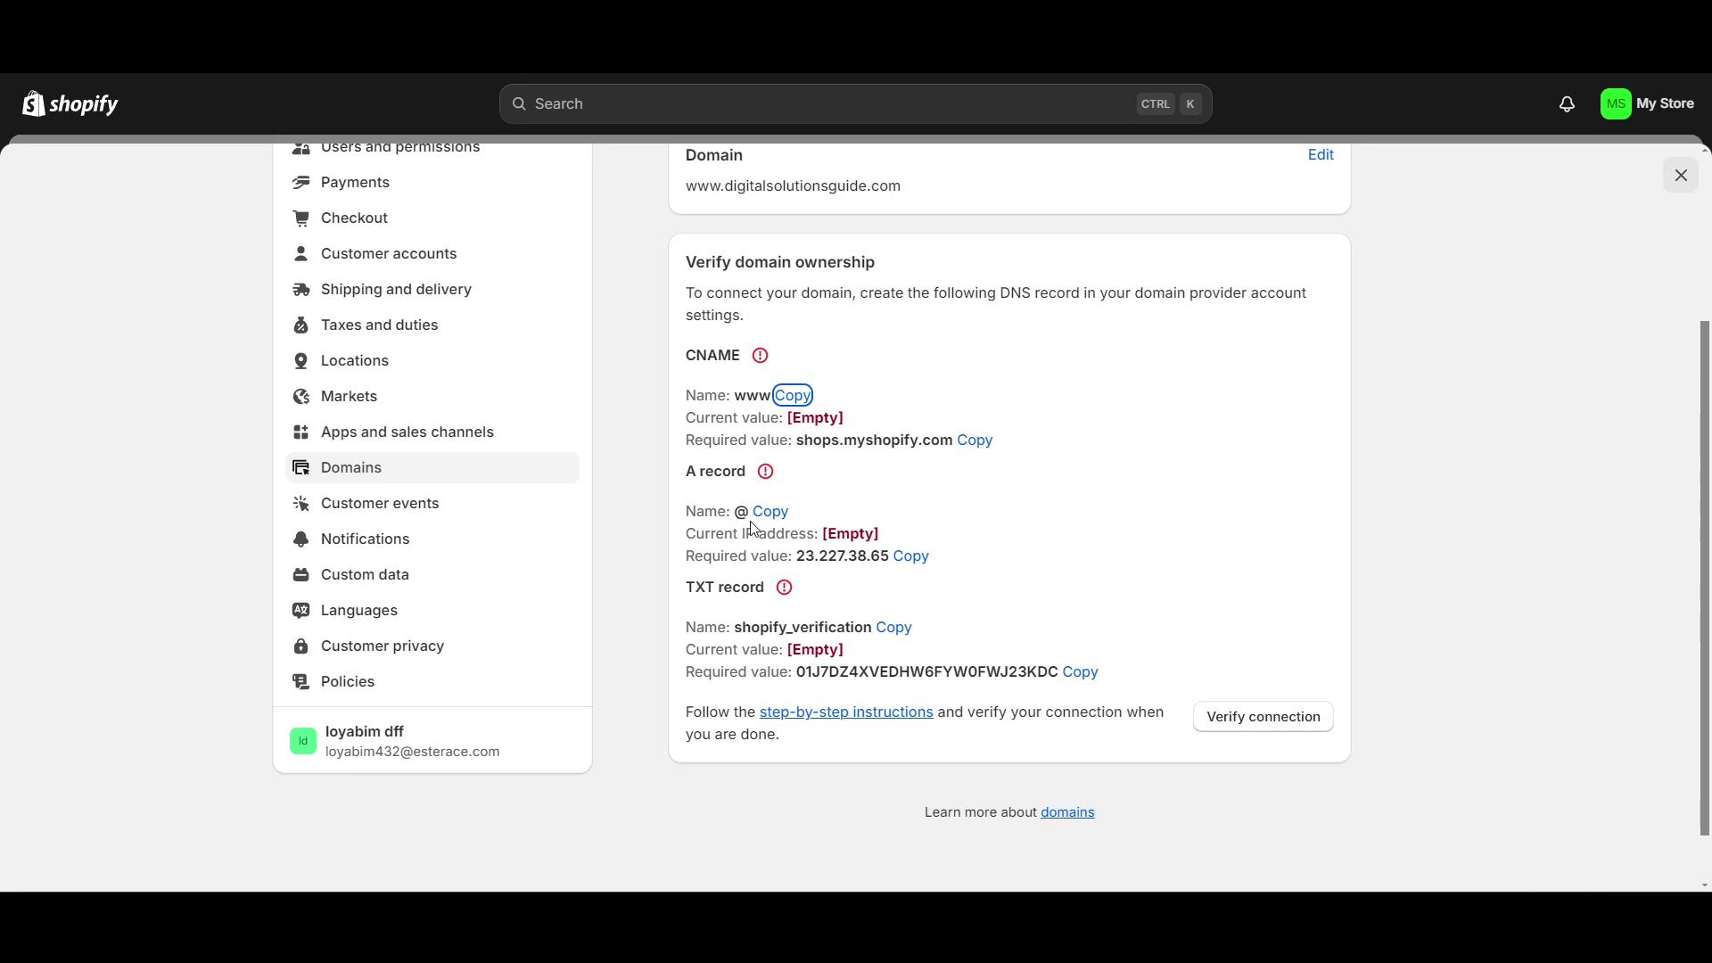
pyautogui.hotkey('ctrl', 'Tab')
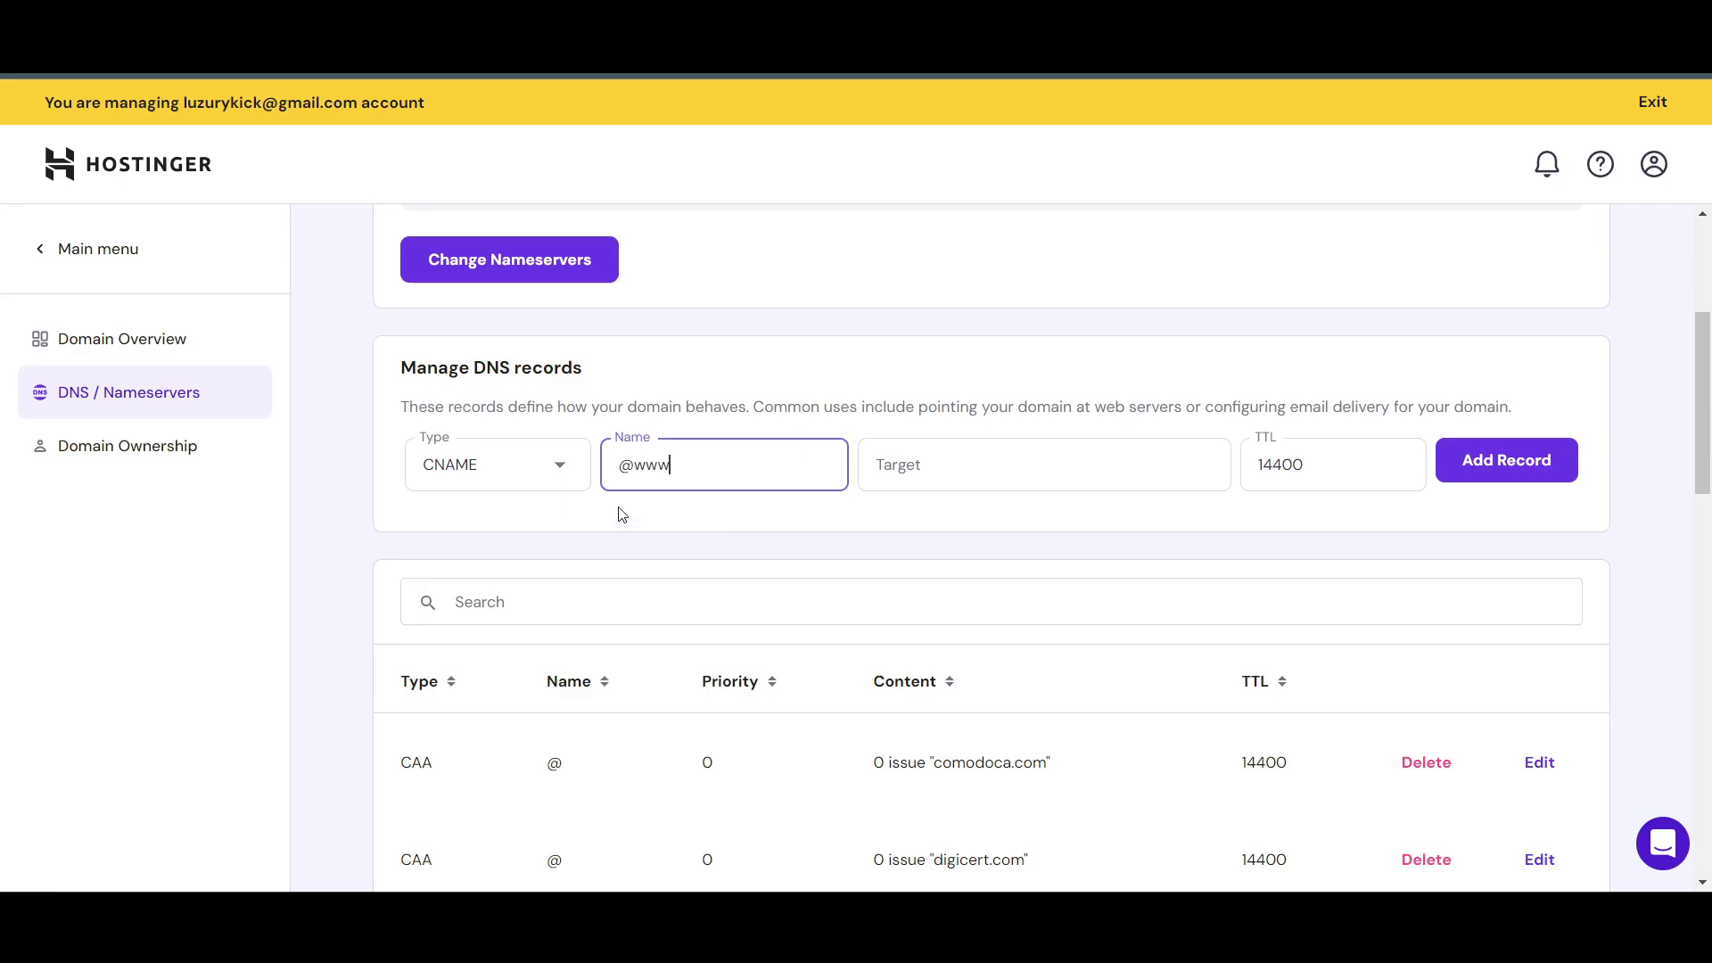
# - Set the CNAME target to shops.myshopify.com and add the record
pyautogui.click(1481, 476)
pyautogui.click(956, 473)
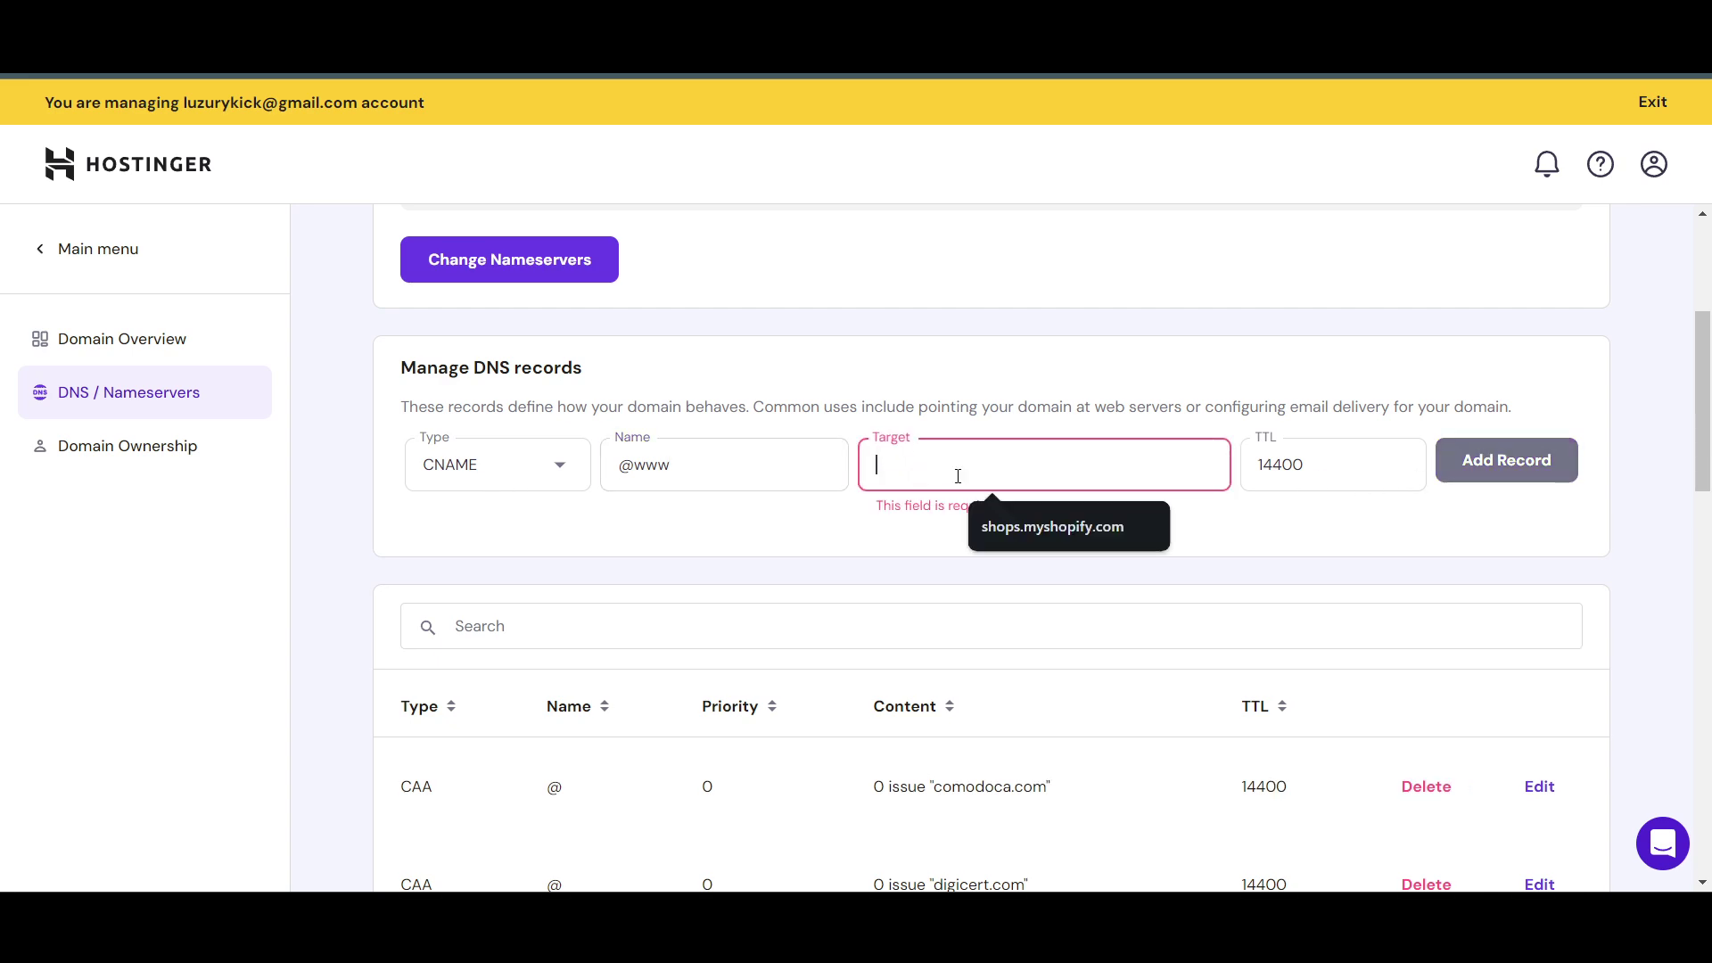
pyautogui.press('Down')
pyautogui.press('Return')
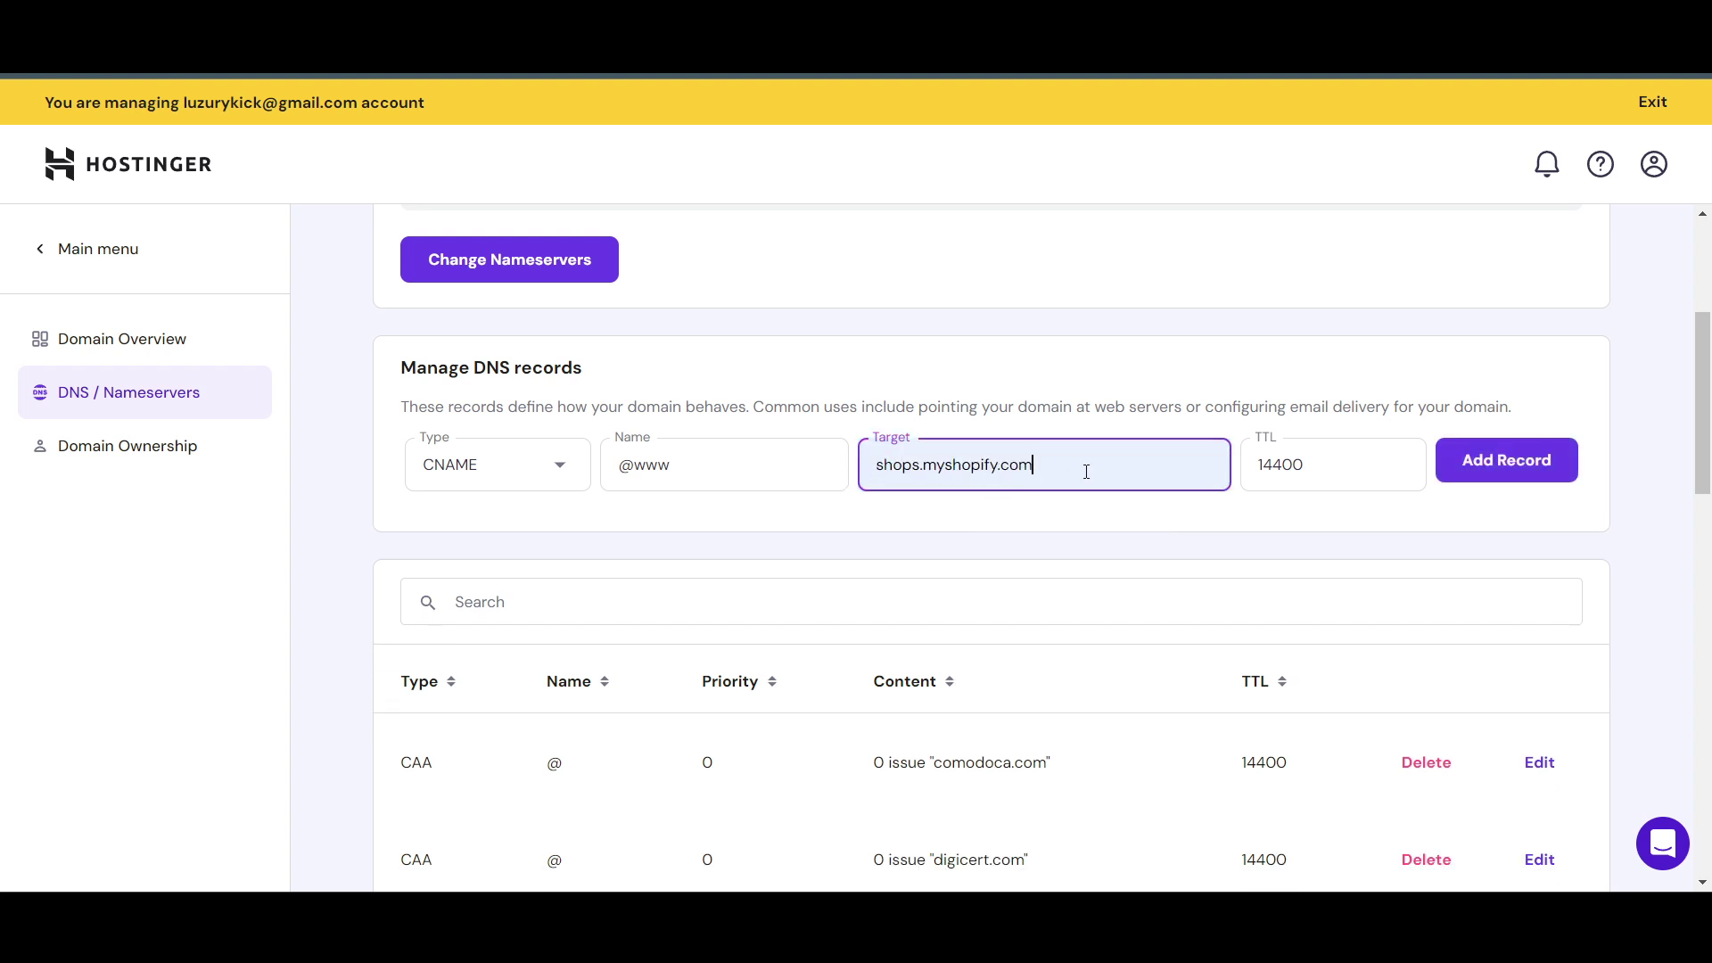
pyautogui.hotkey('ctrl', 'Tab')
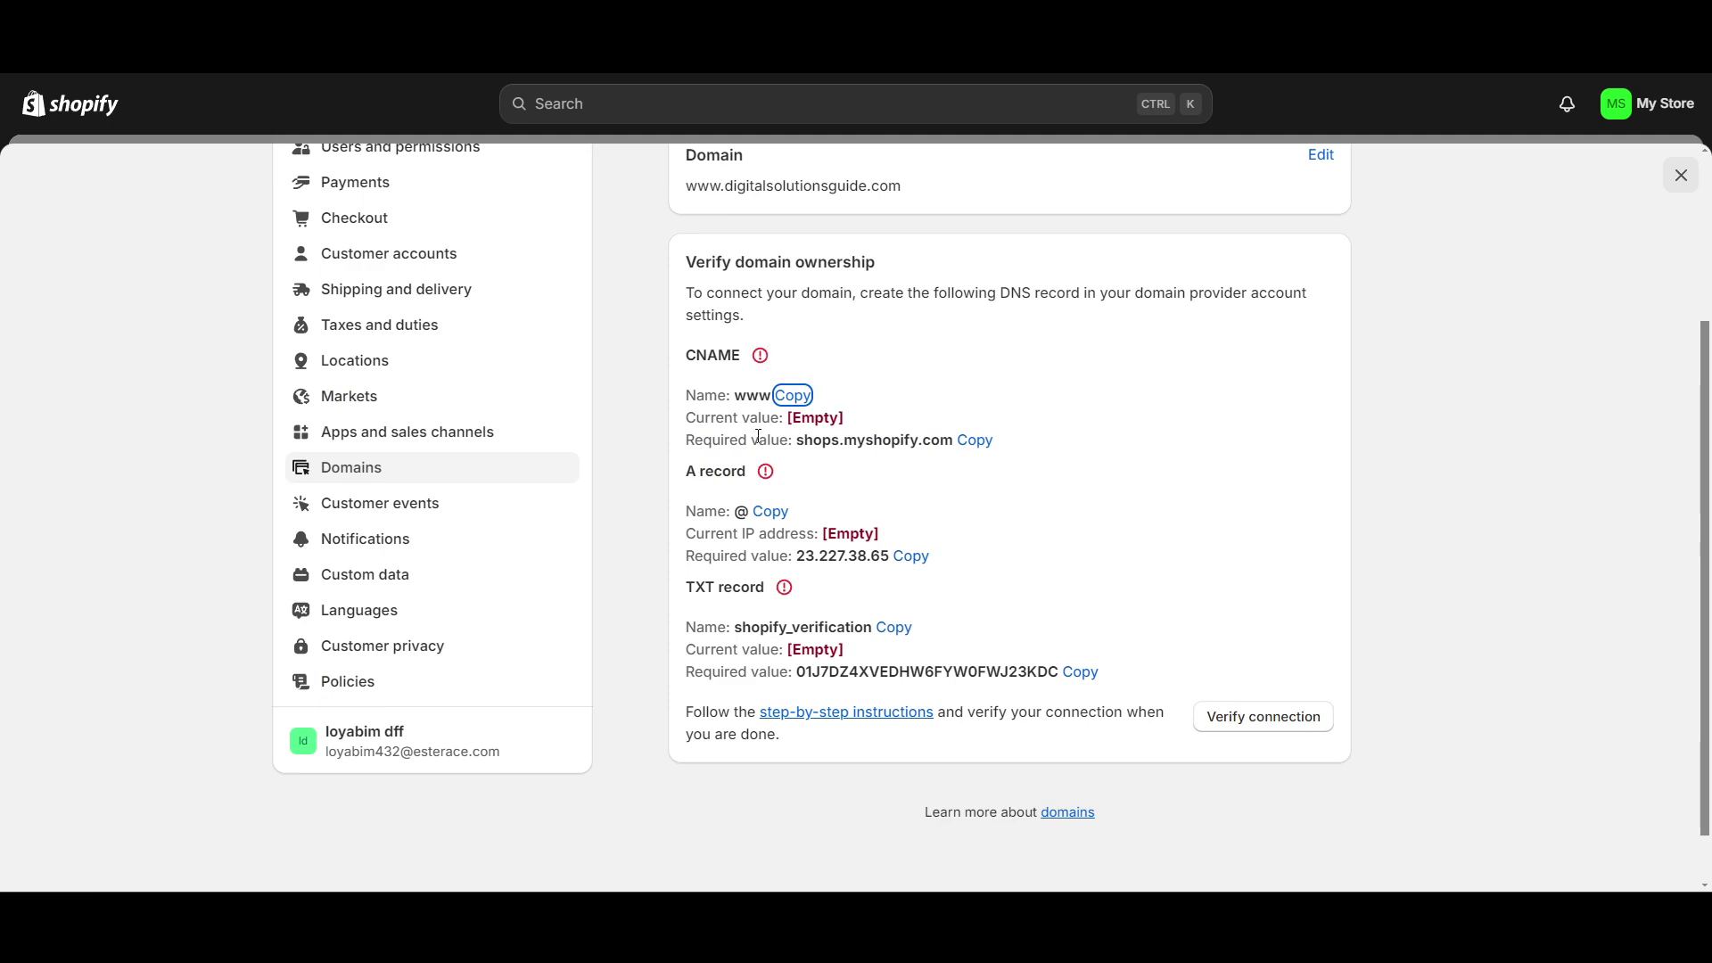
pyautogui.doubleClick(703, 445)
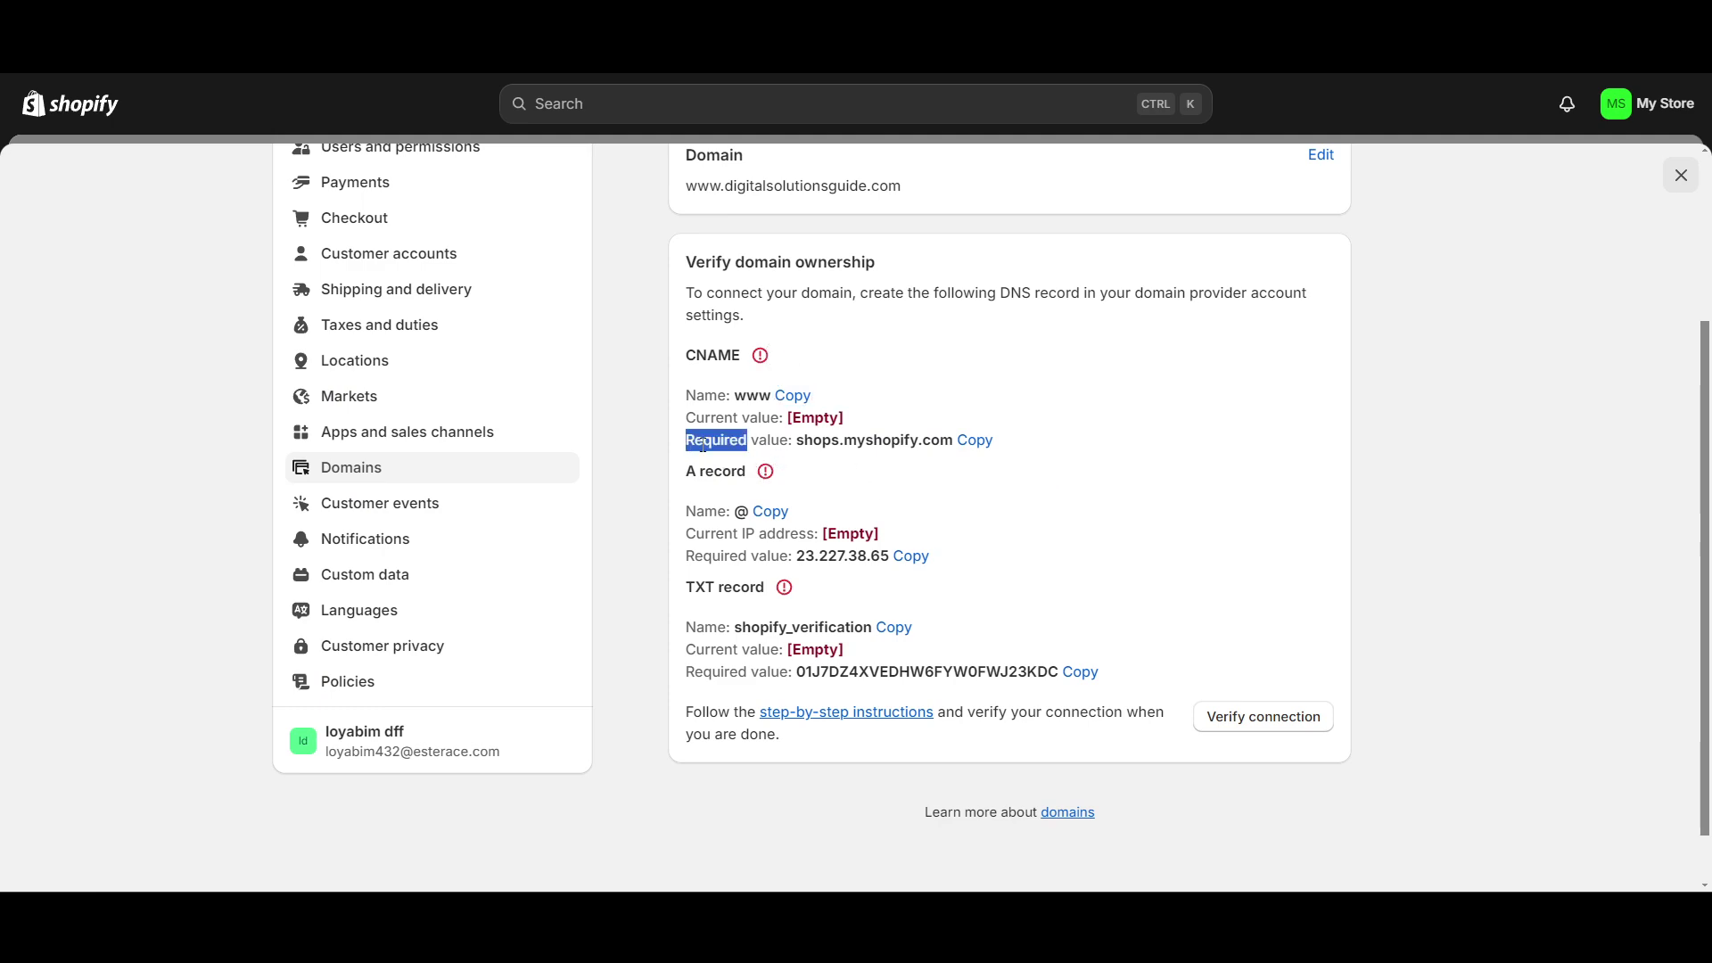
pyautogui.click(974, 443)
pyautogui.hotkey('ctrl', 'Tab')
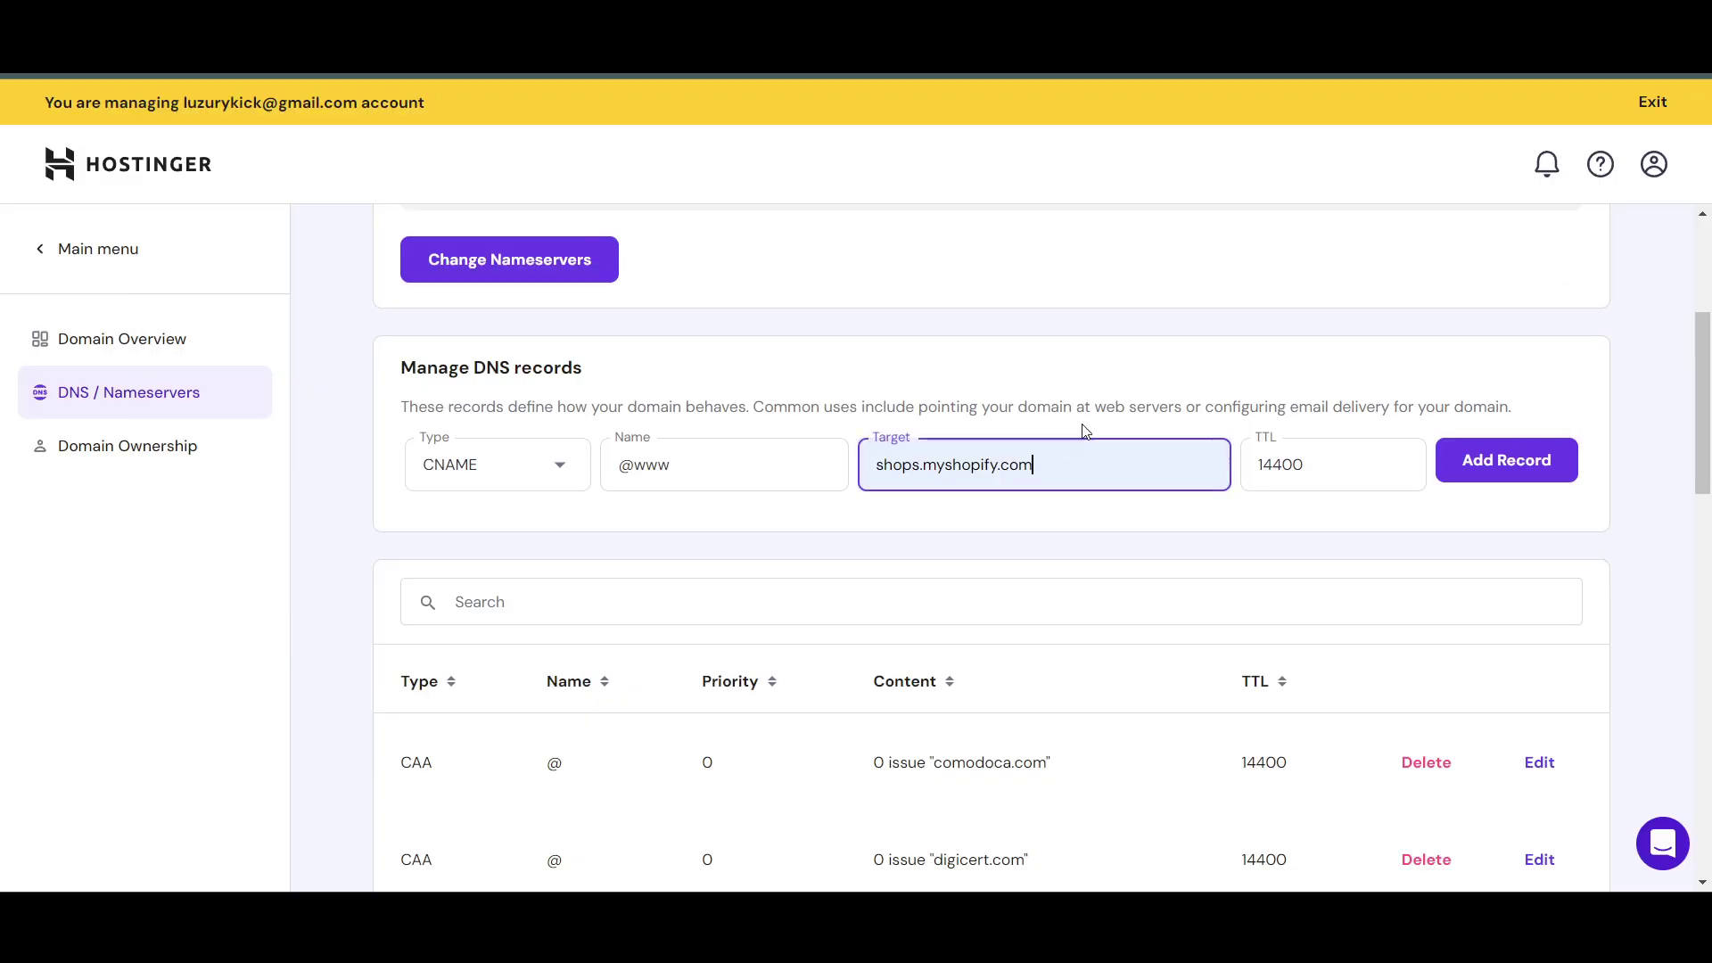
pyautogui.click(1485, 459)
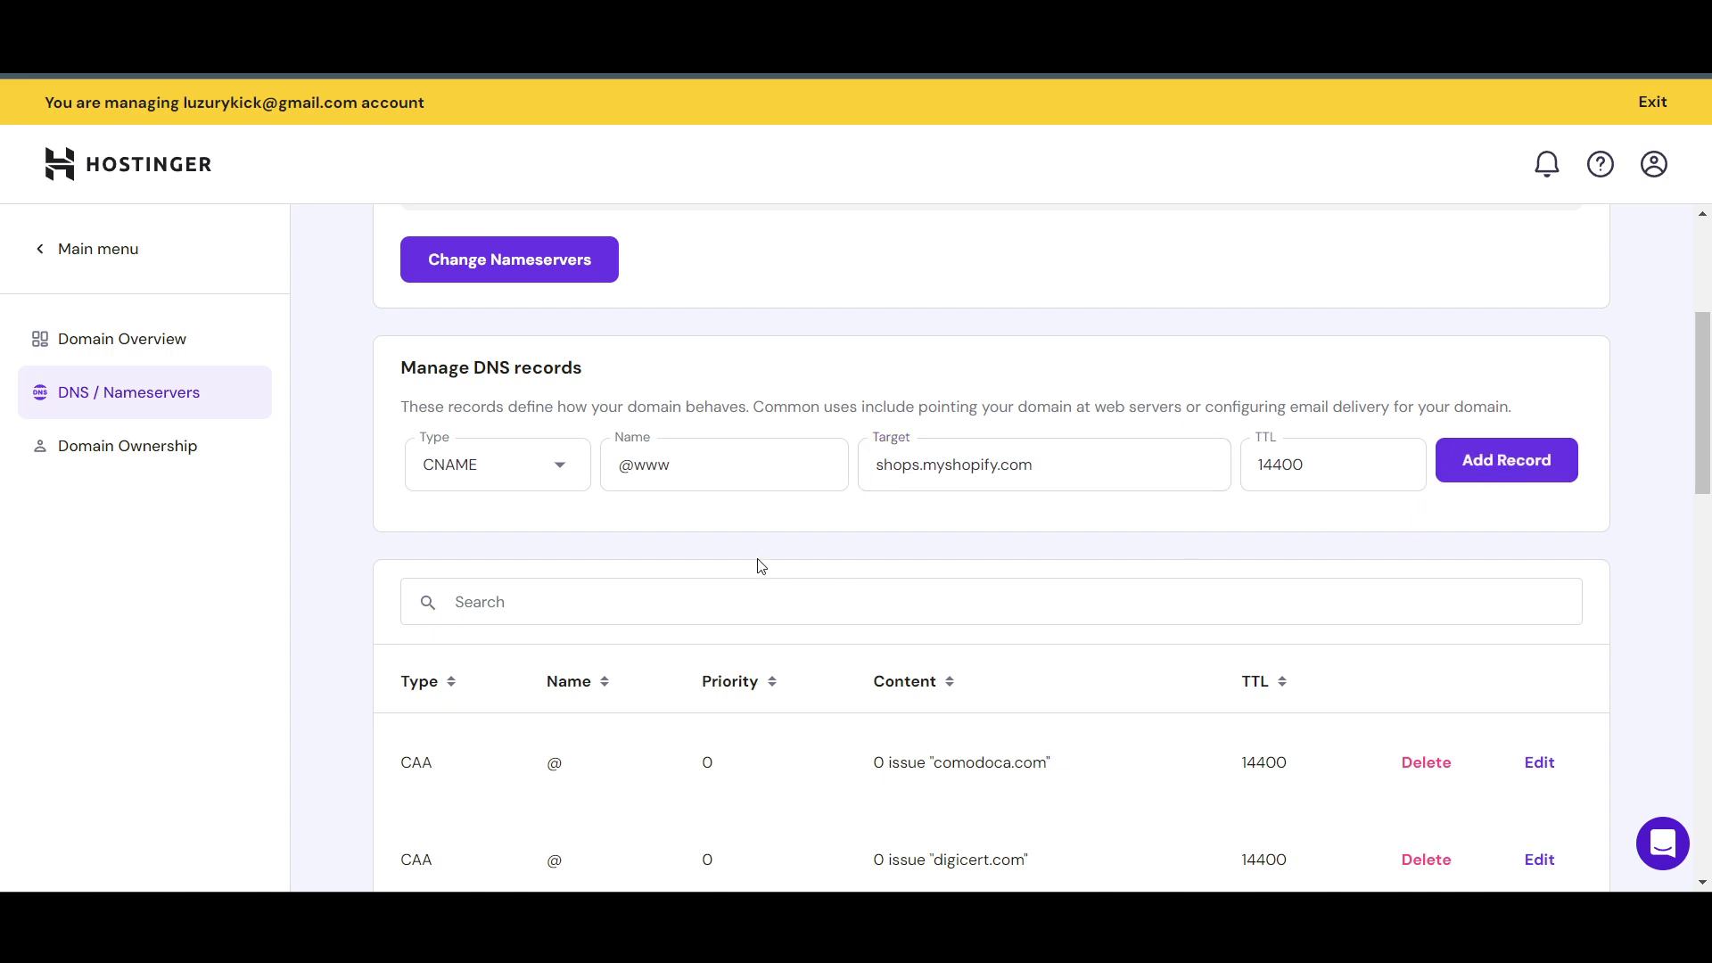
pyautogui.hotkey('ctrl', 'Tab')
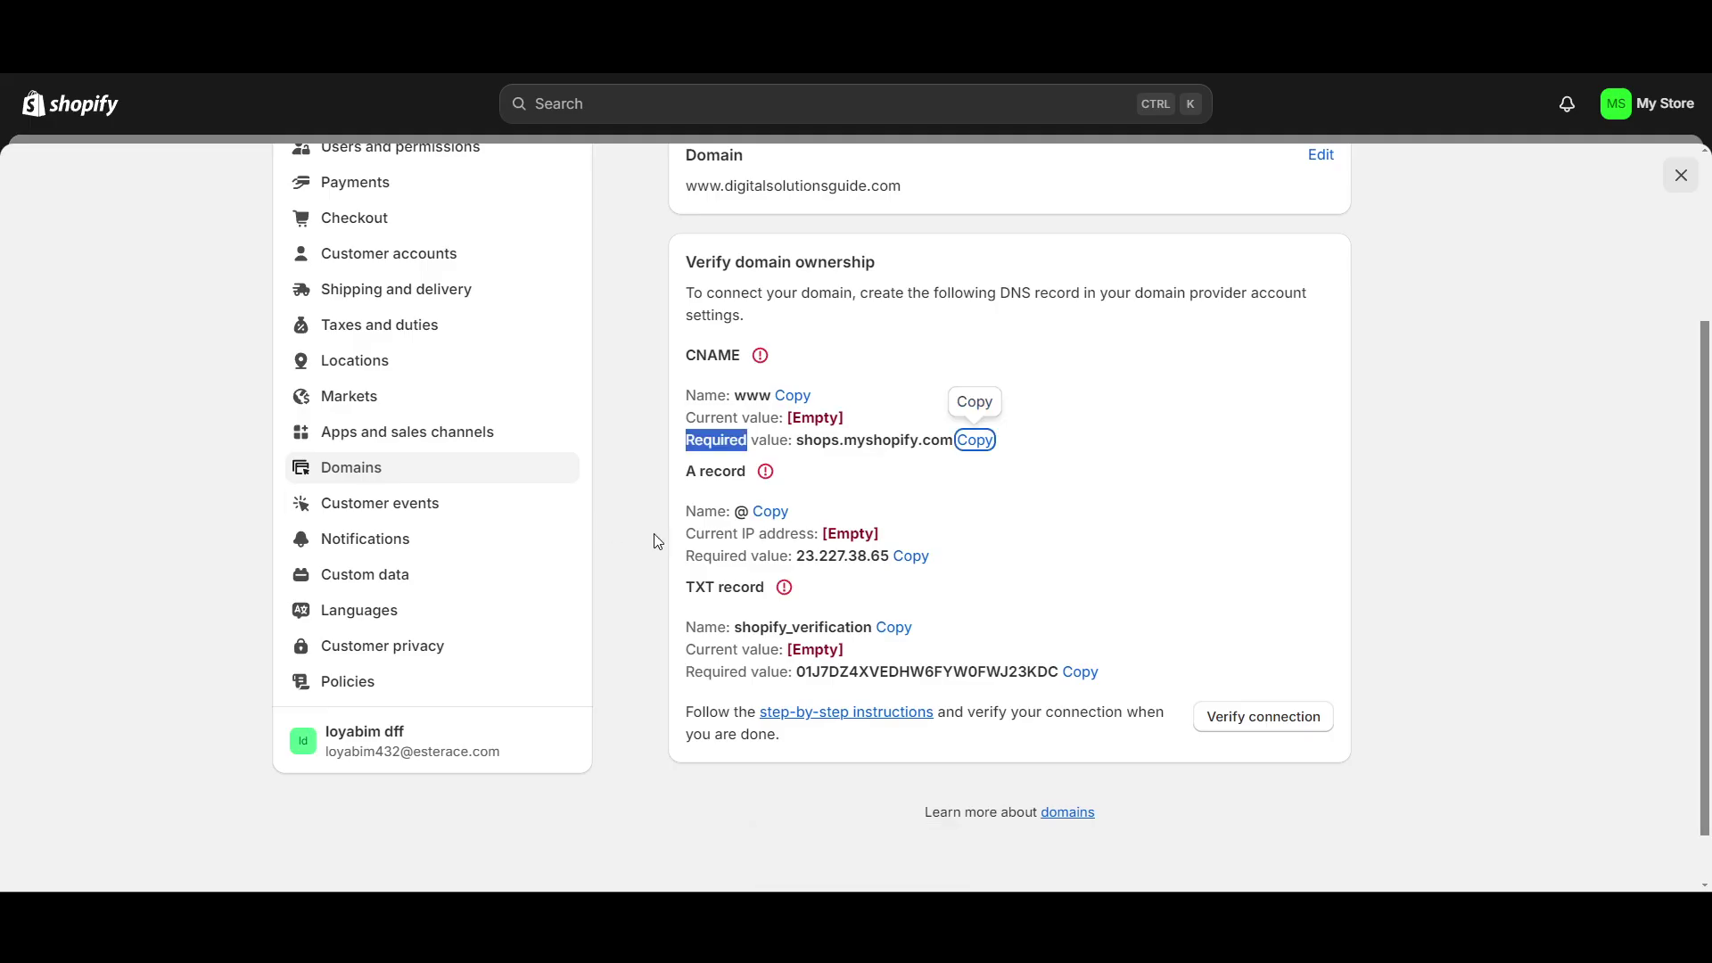
# - Start a new A record named @, copied from Shopify's required records
pyautogui.click(770, 511)
pyautogui.hotkey('ctrl', 'Tab')
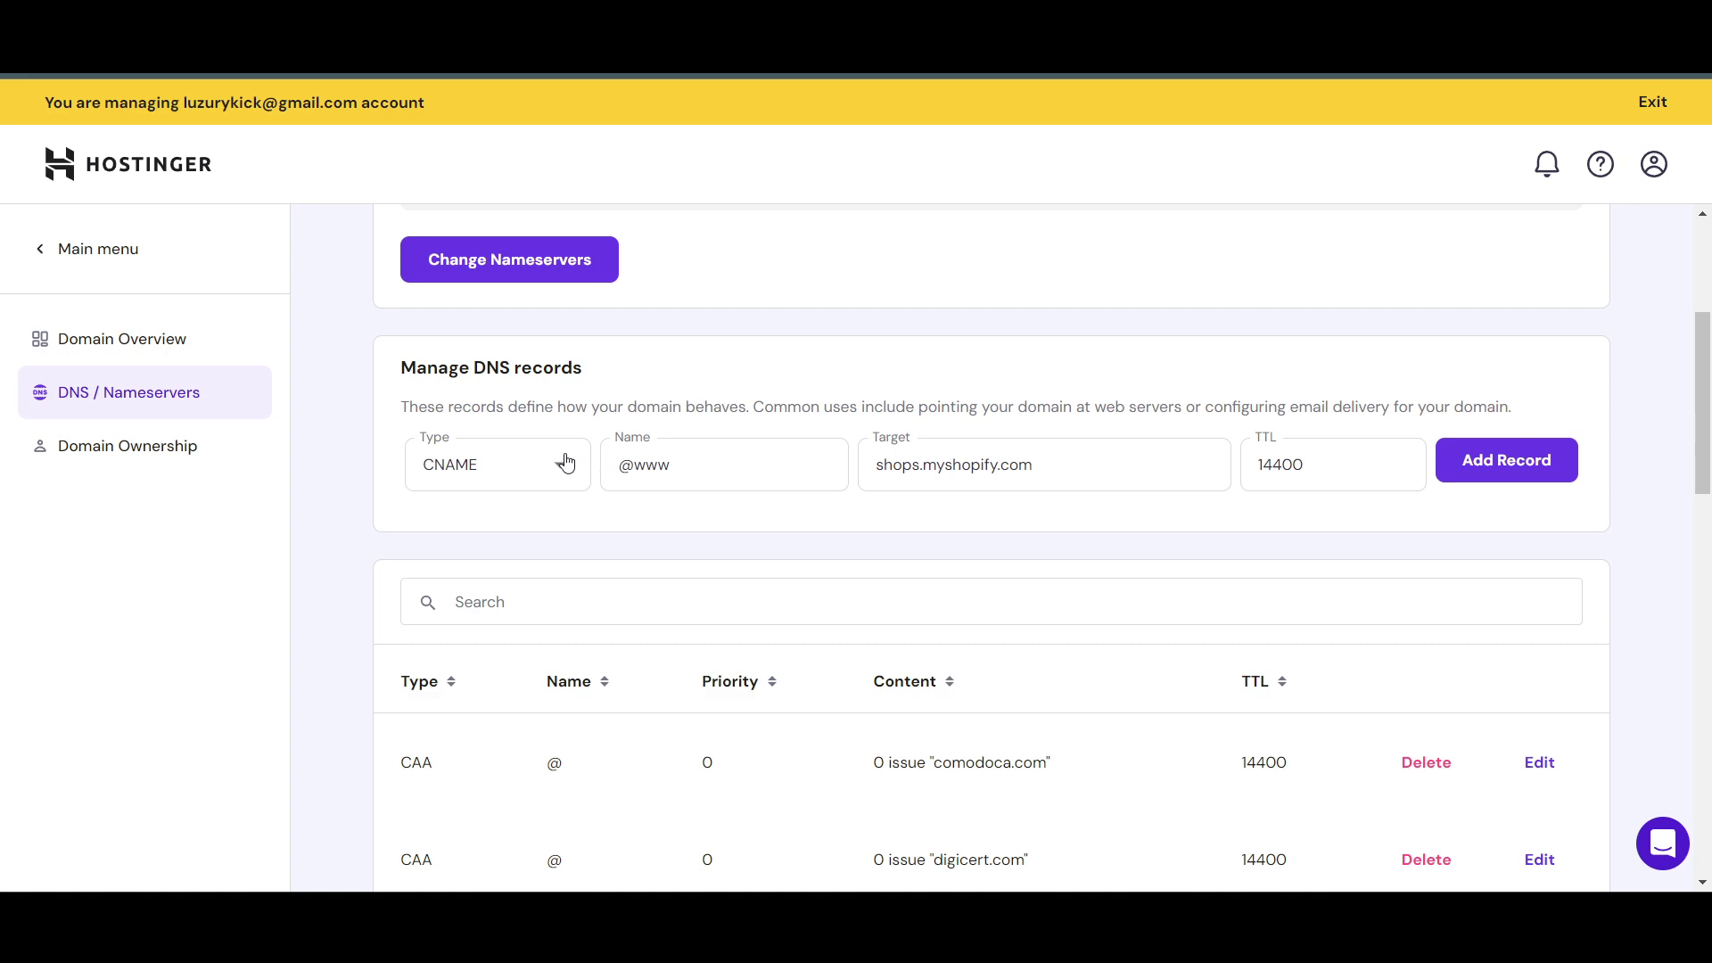
pyautogui.click(527, 471)
pyautogui.click(470, 528)
pyautogui.click(697, 458)
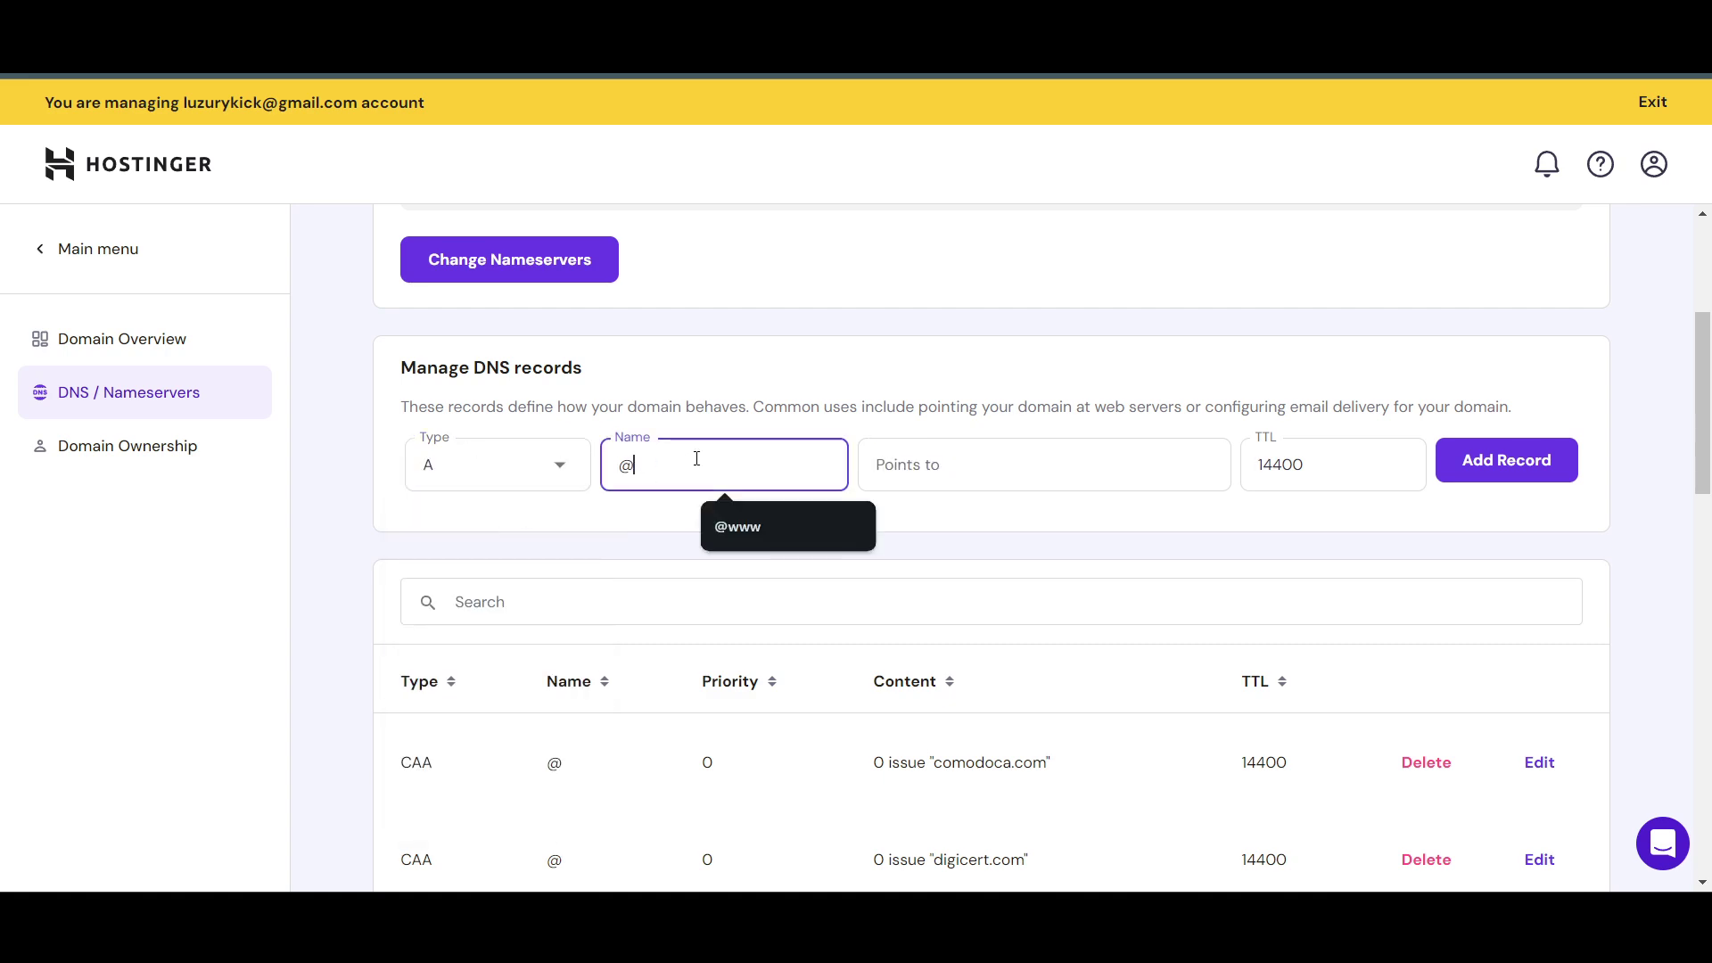
pyautogui.hotkey('ctrl', 'v')
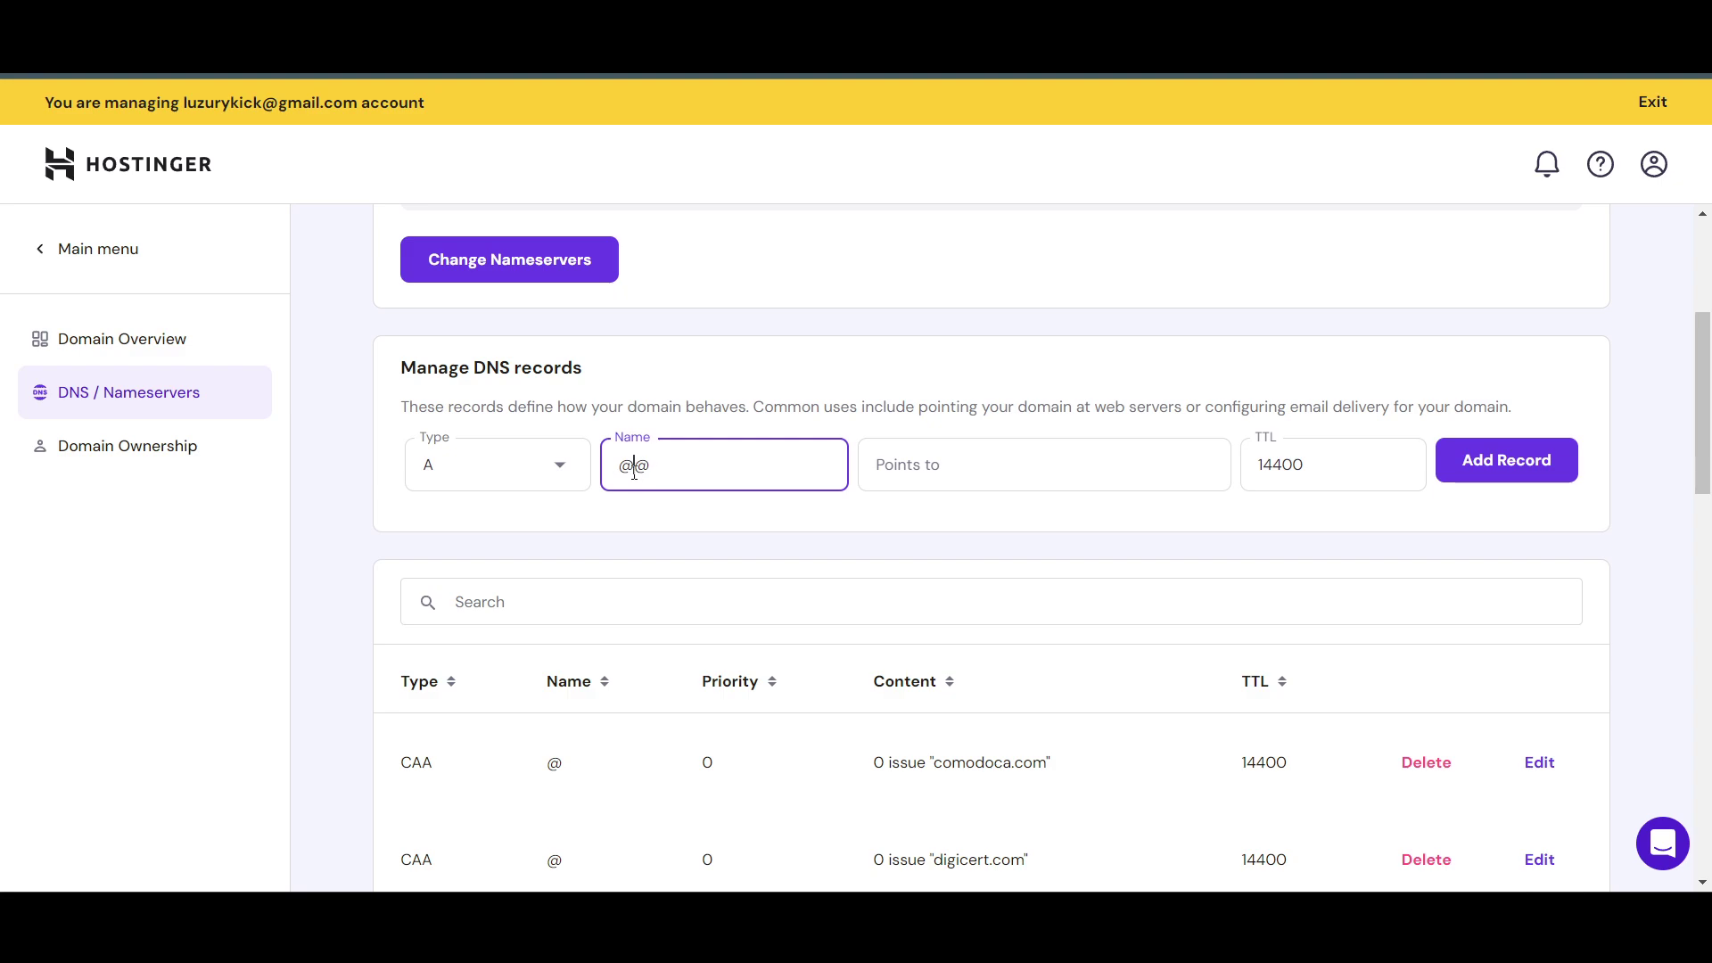
# - Point the A record to 23.227.38.65 and add it
pyautogui.hotkey('ctrl', 'Tab')
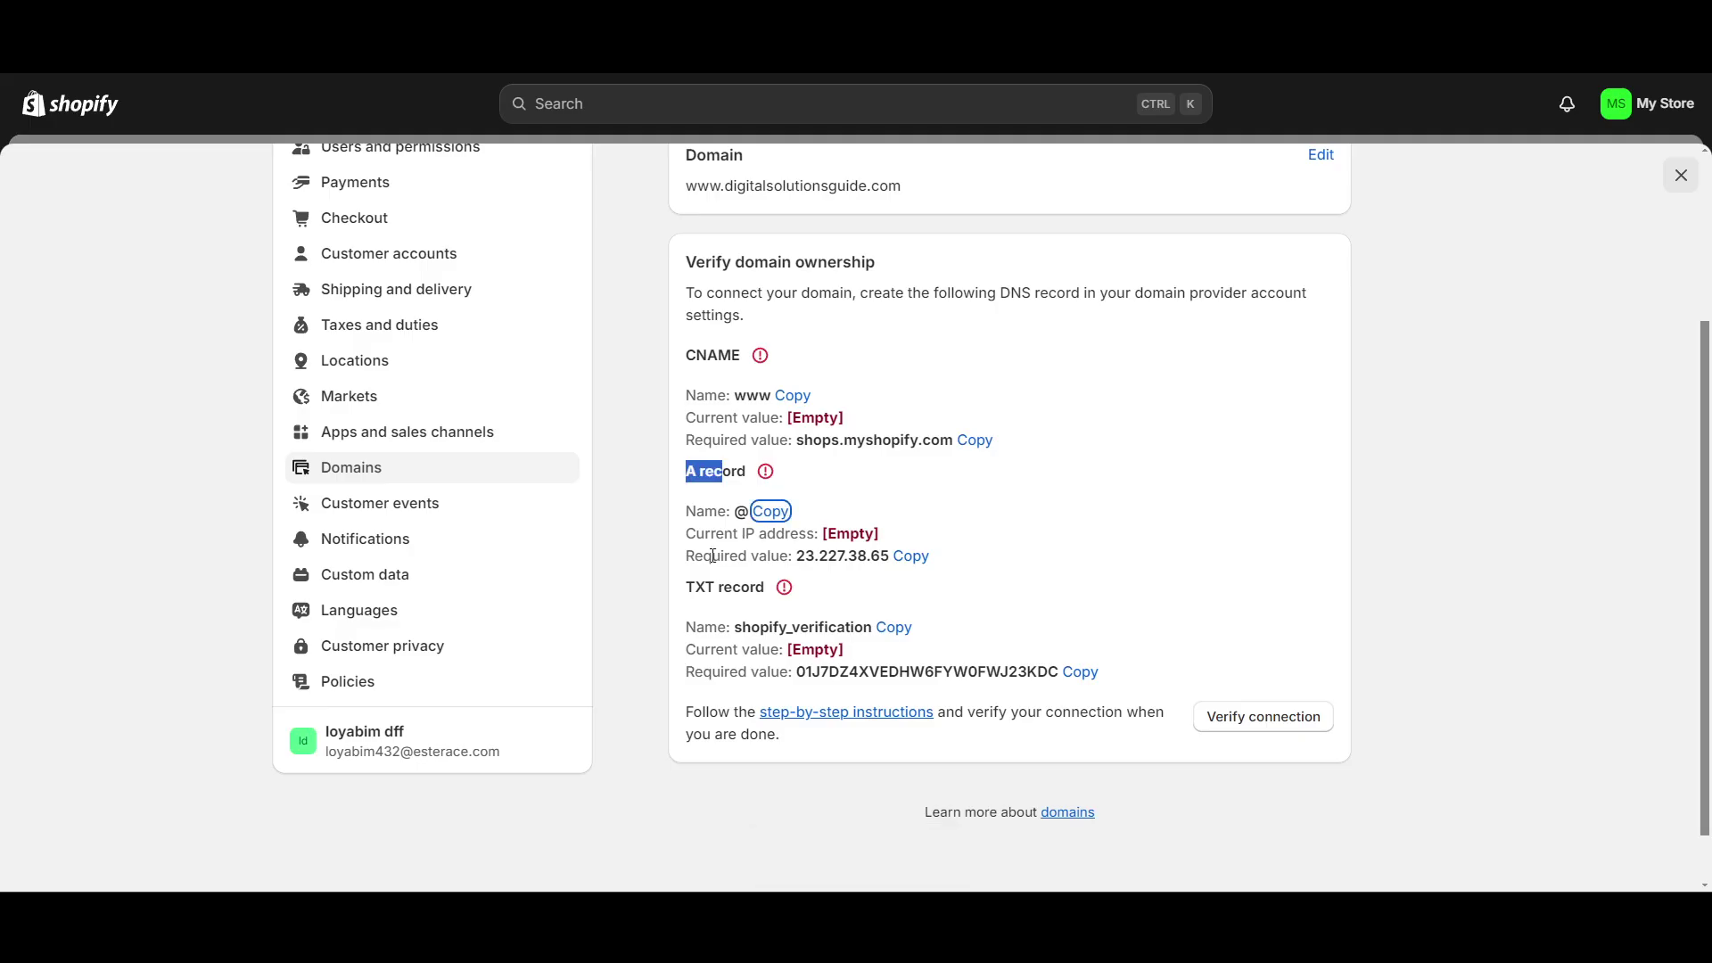
pyautogui.click(910, 555)
pyautogui.hotkey('ctrl', 'Tab')
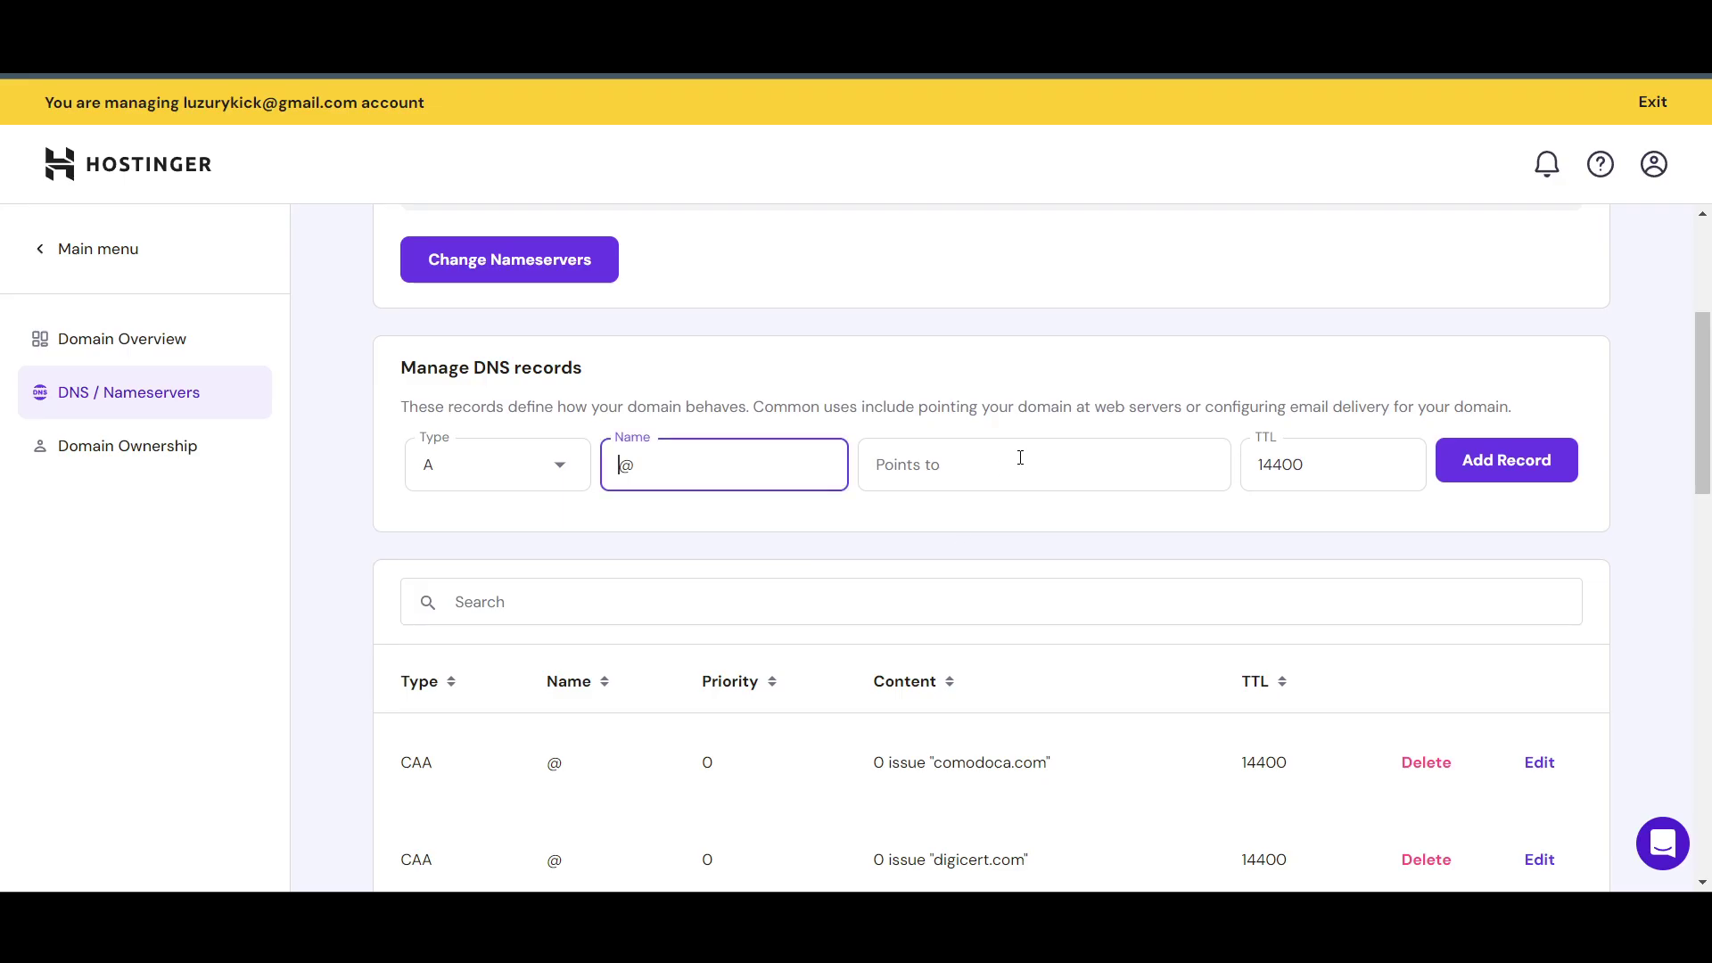
pyautogui.click(1020, 458)
pyautogui.hotkey('ctrl', 'v')
pyautogui.click(1504, 482)
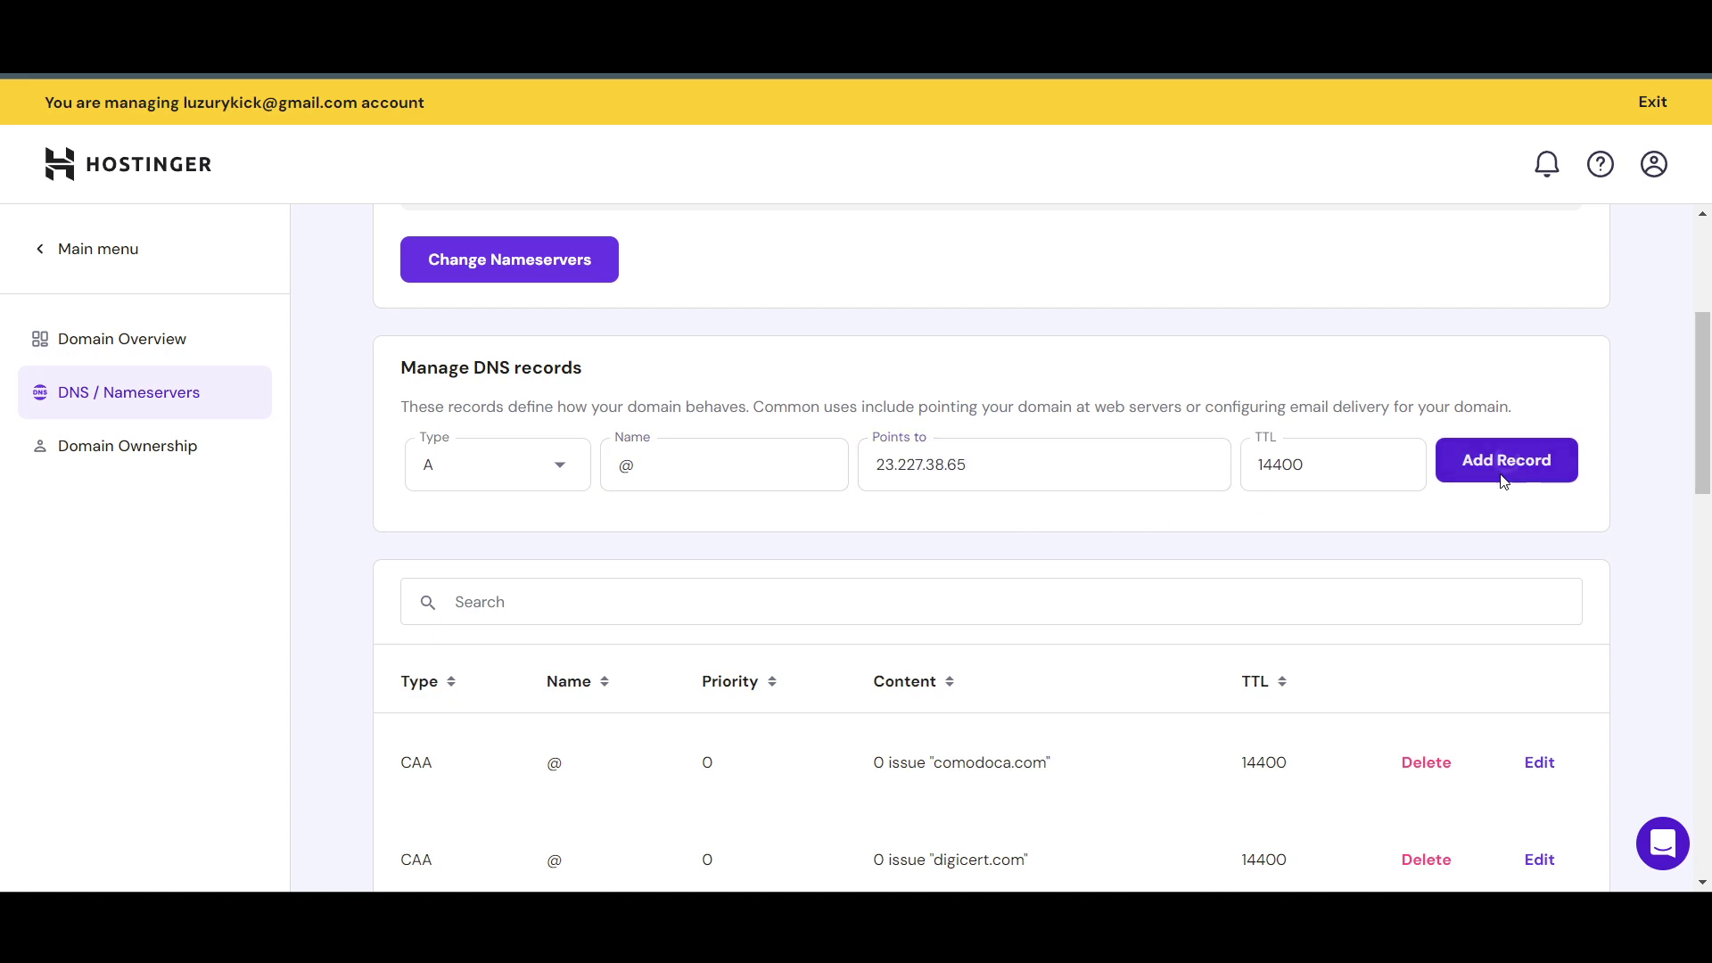
pyautogui.hotkey('ctrl', 'Tab')
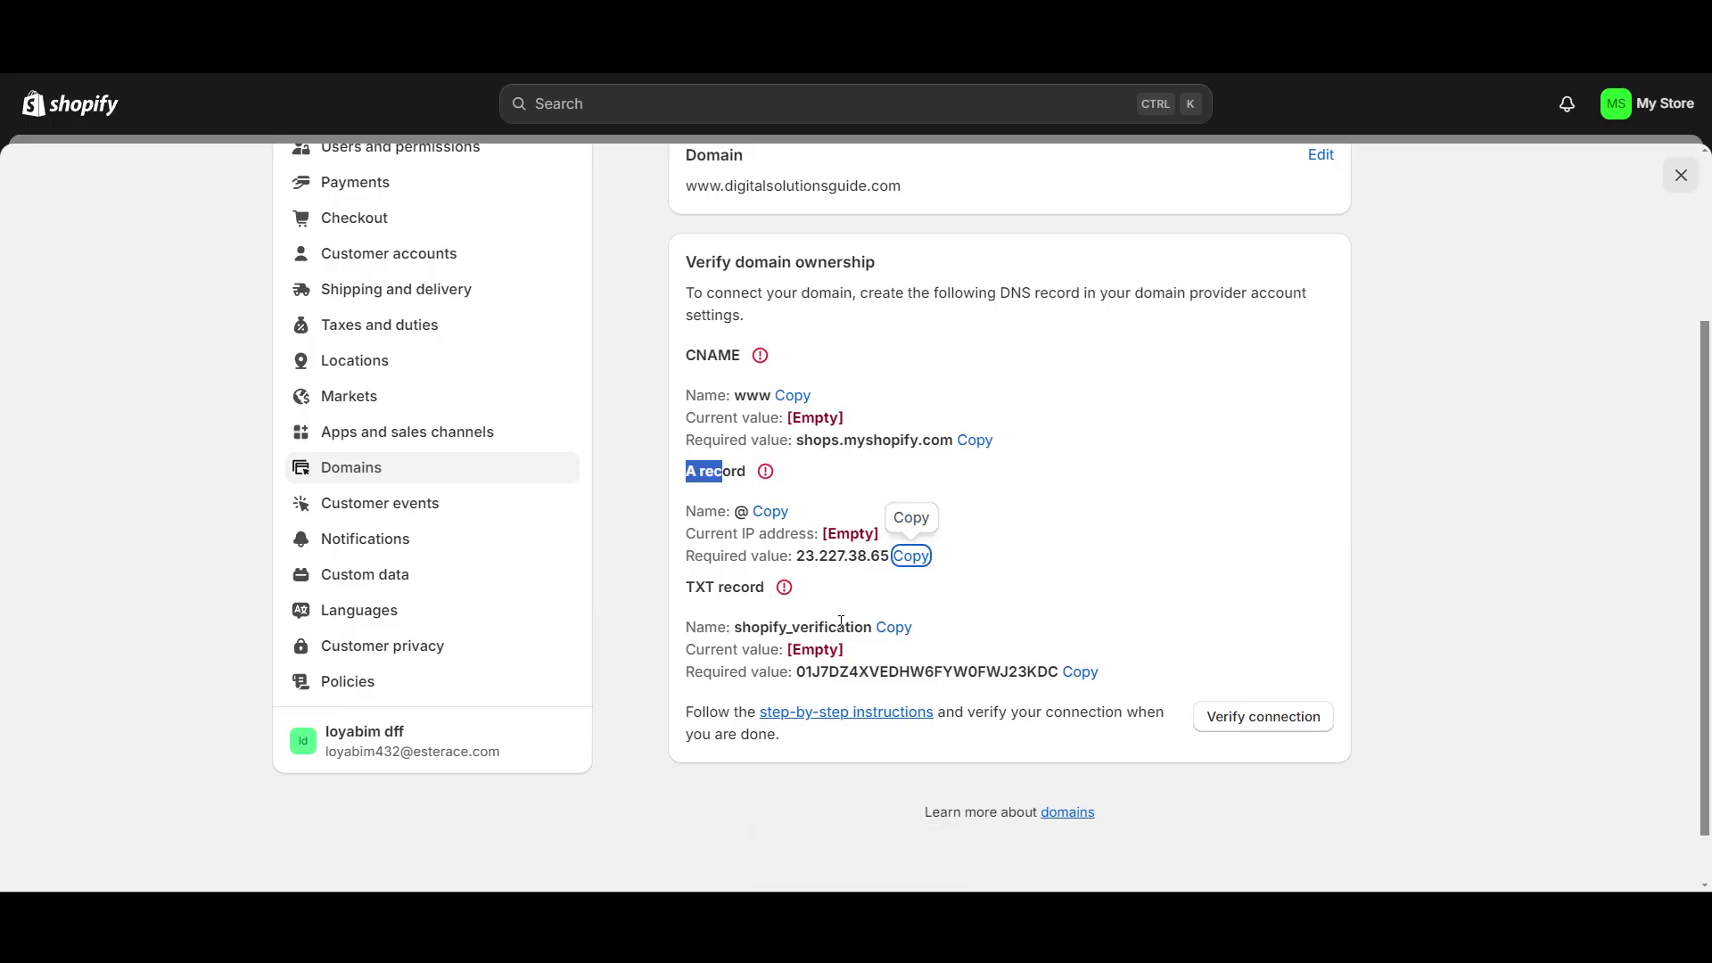
# - Start a TXT record named shopify_verification, copying the name from Shopify
pyautogui.click(894, 627)
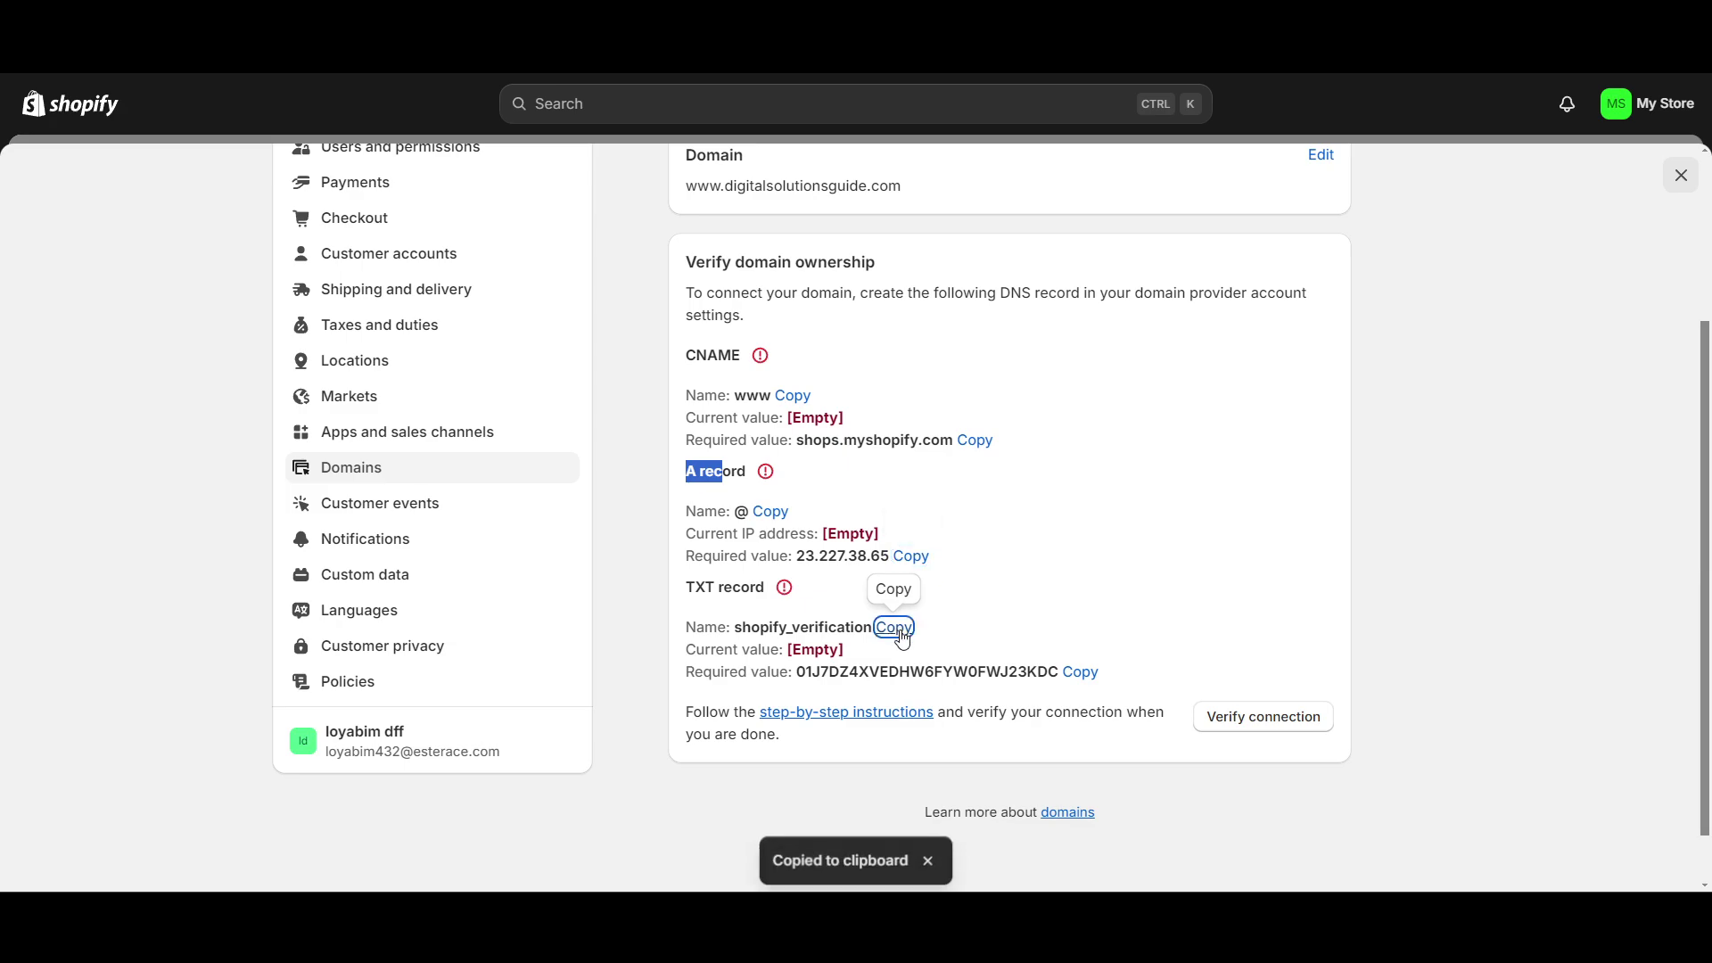
pyautogui.hotkey('ctrl', 'Tab')
pyautogui.scroll(-10, 815, 681)
pyautogui.scroll(15, 535, 678)
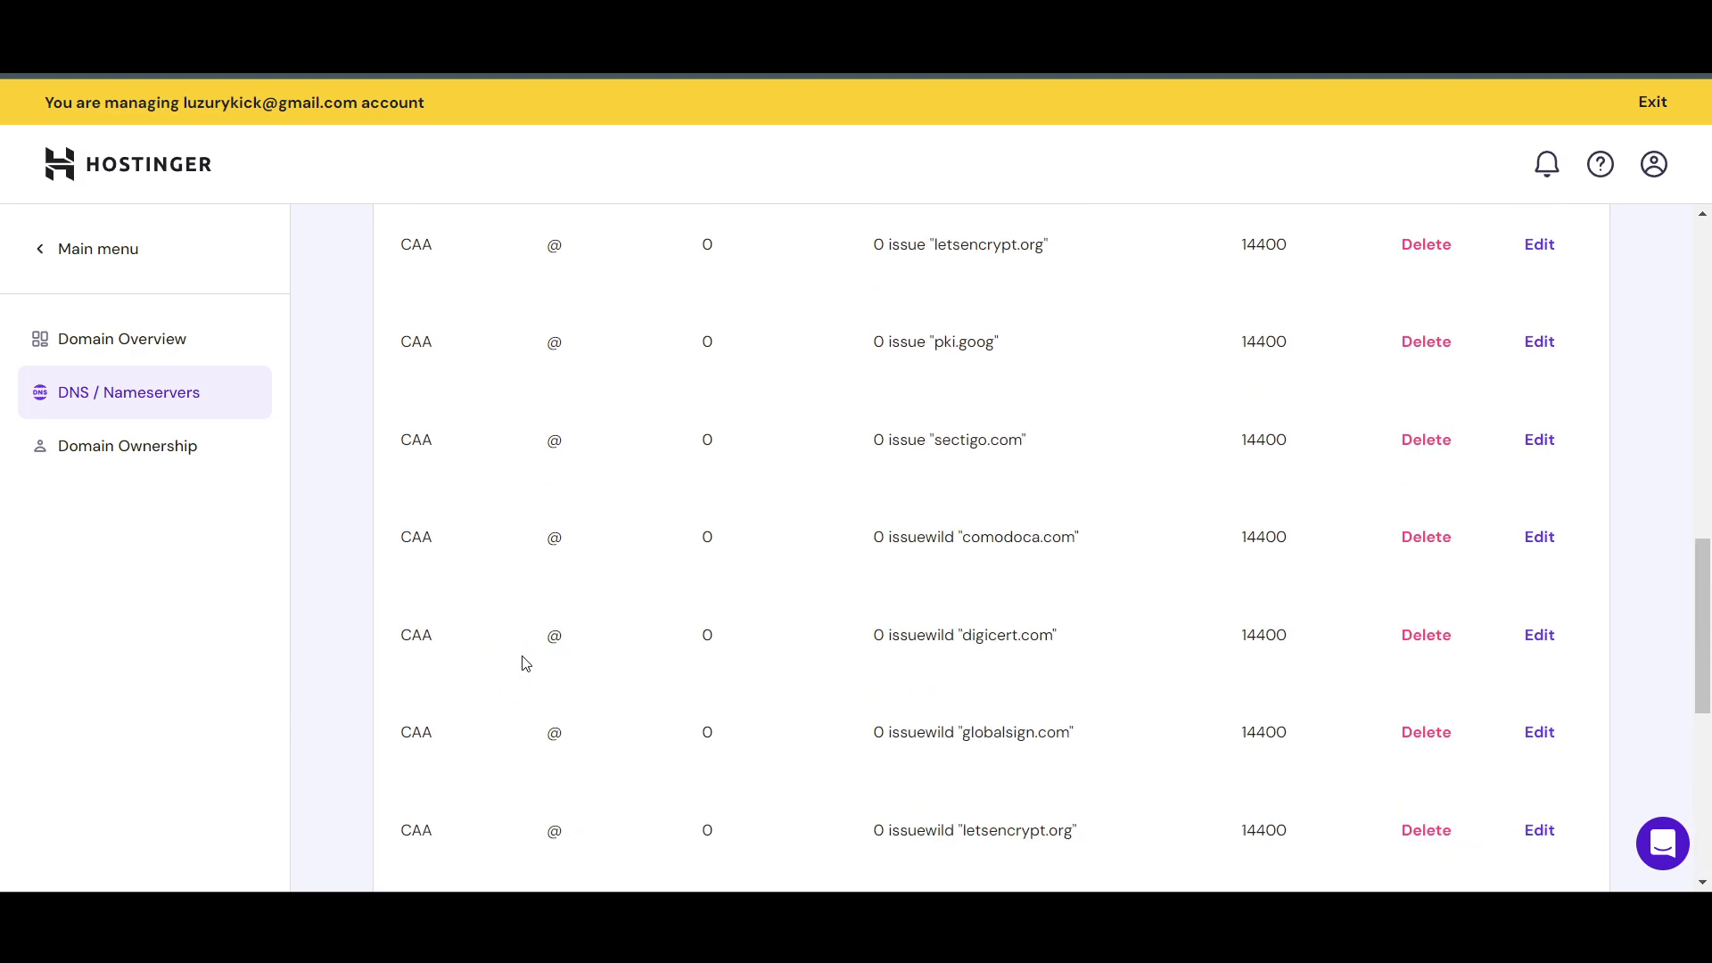
pyautogui.click(531, 715)
pyautogui.scroll(-2, 528, 704)
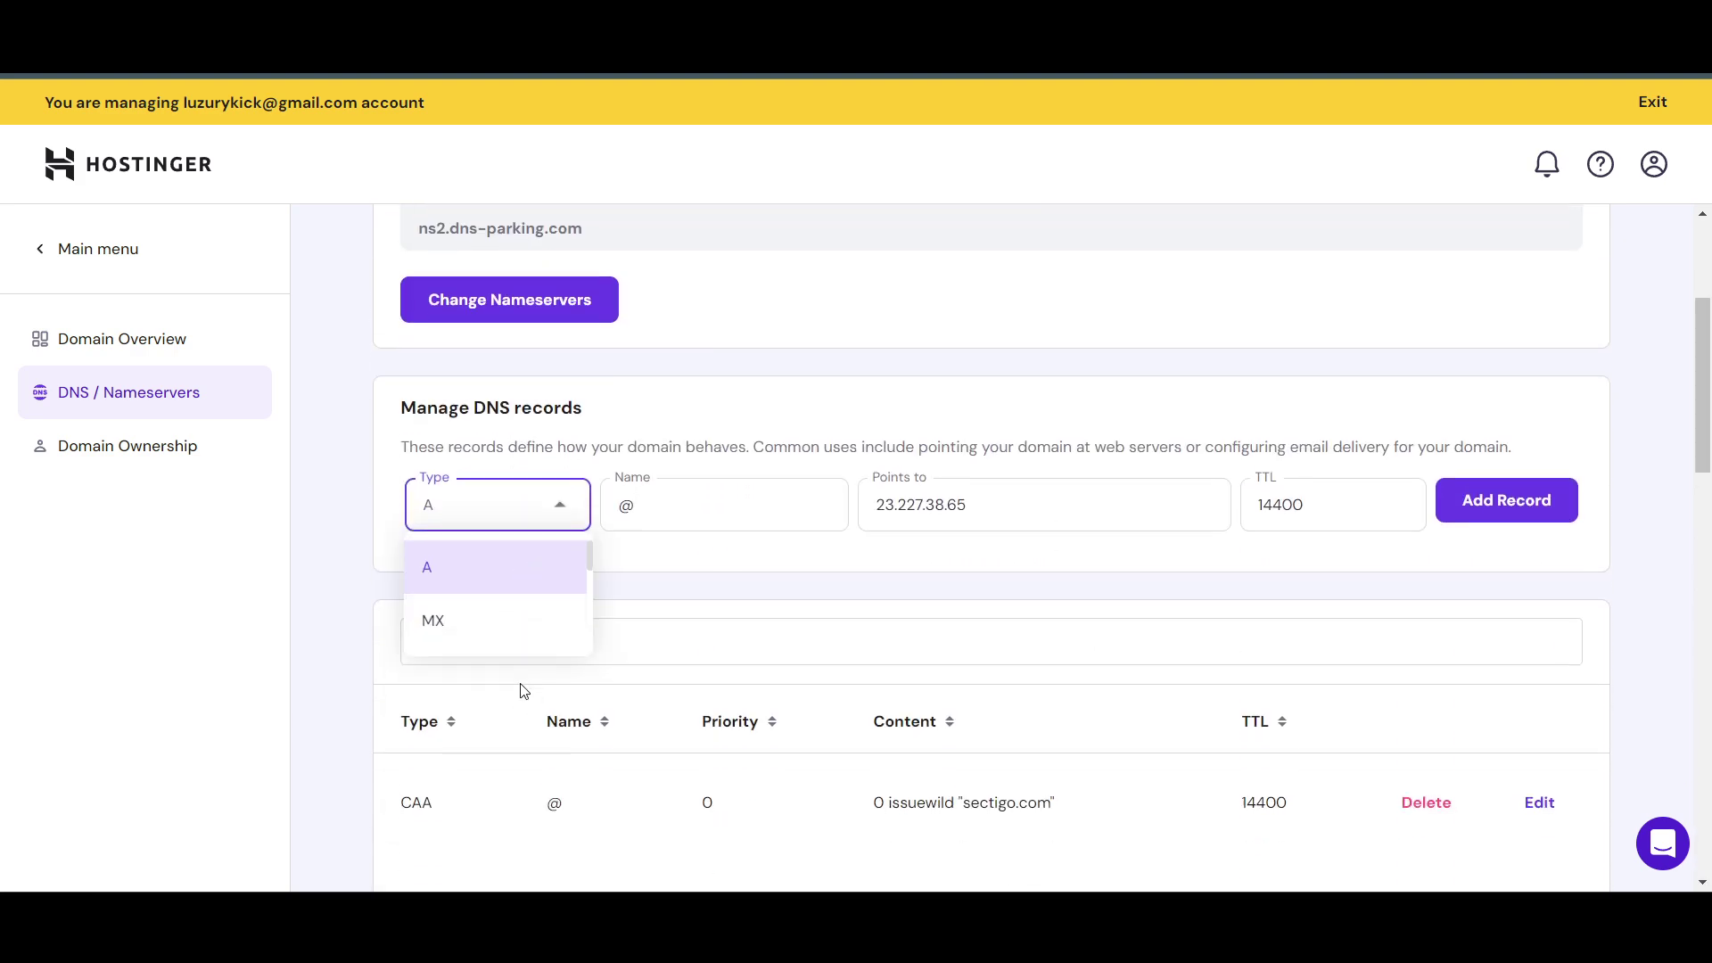
pyautogui.scroll(-4, 505, 603)
pyautogui.scroll(-1, 486, 589)
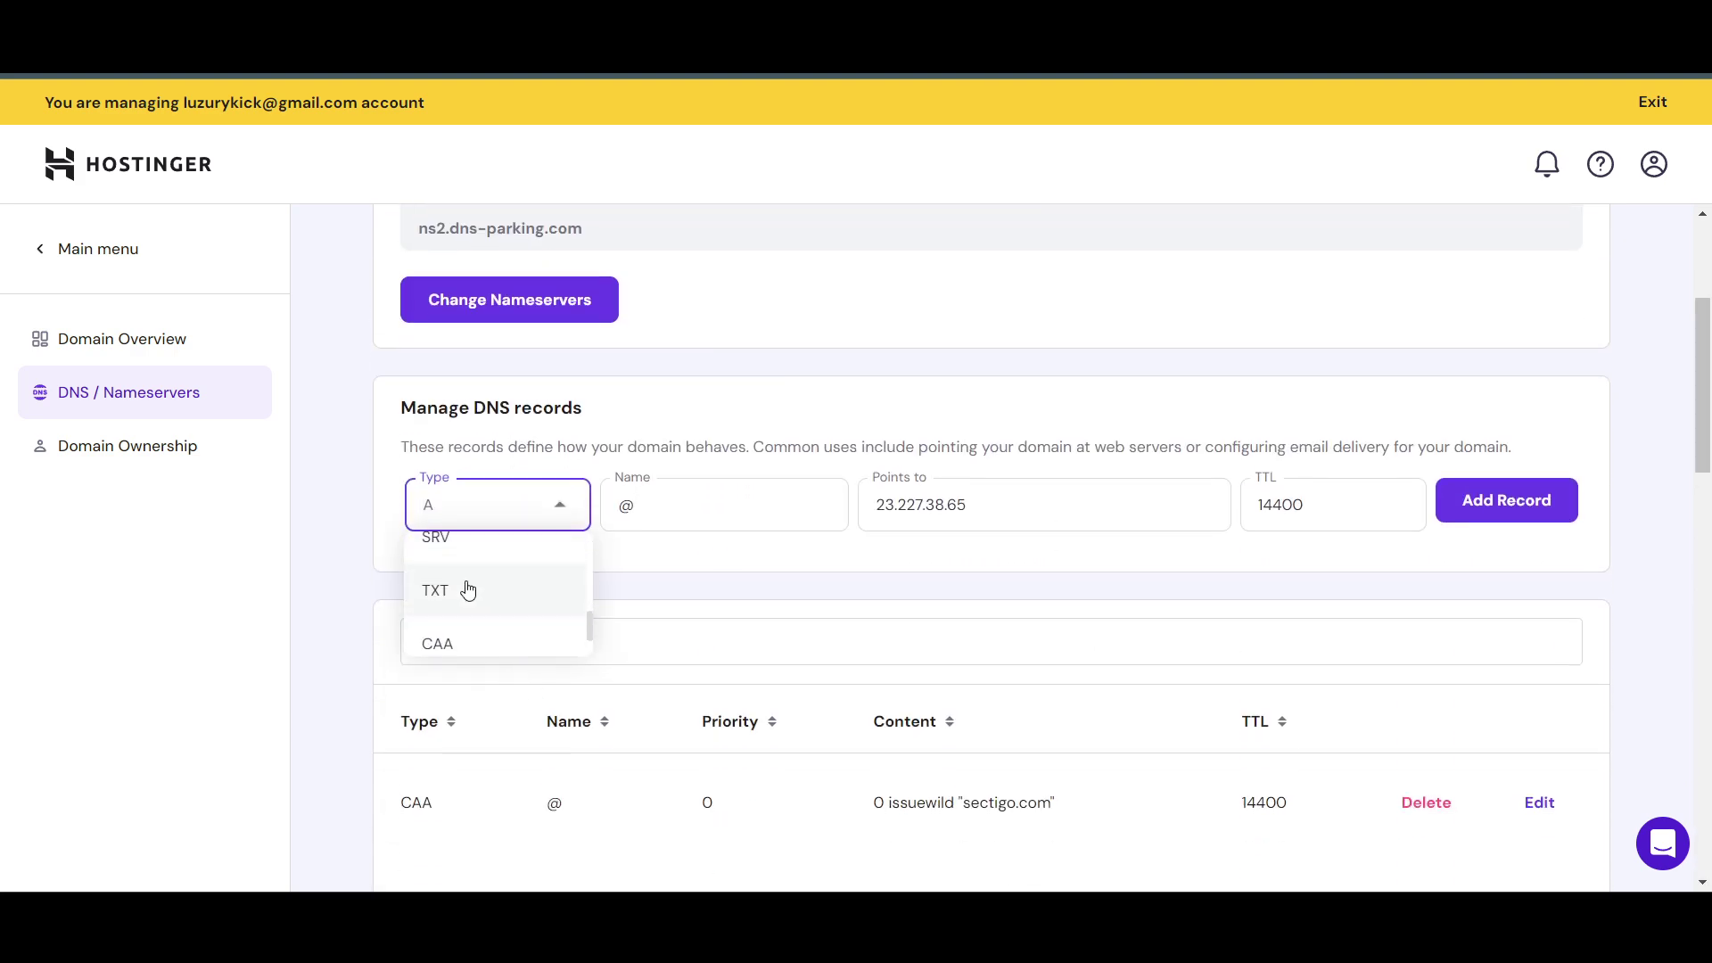
pyautogui.click(462, 591)
pyautogui.hotkey('ctrl', 'Tab')
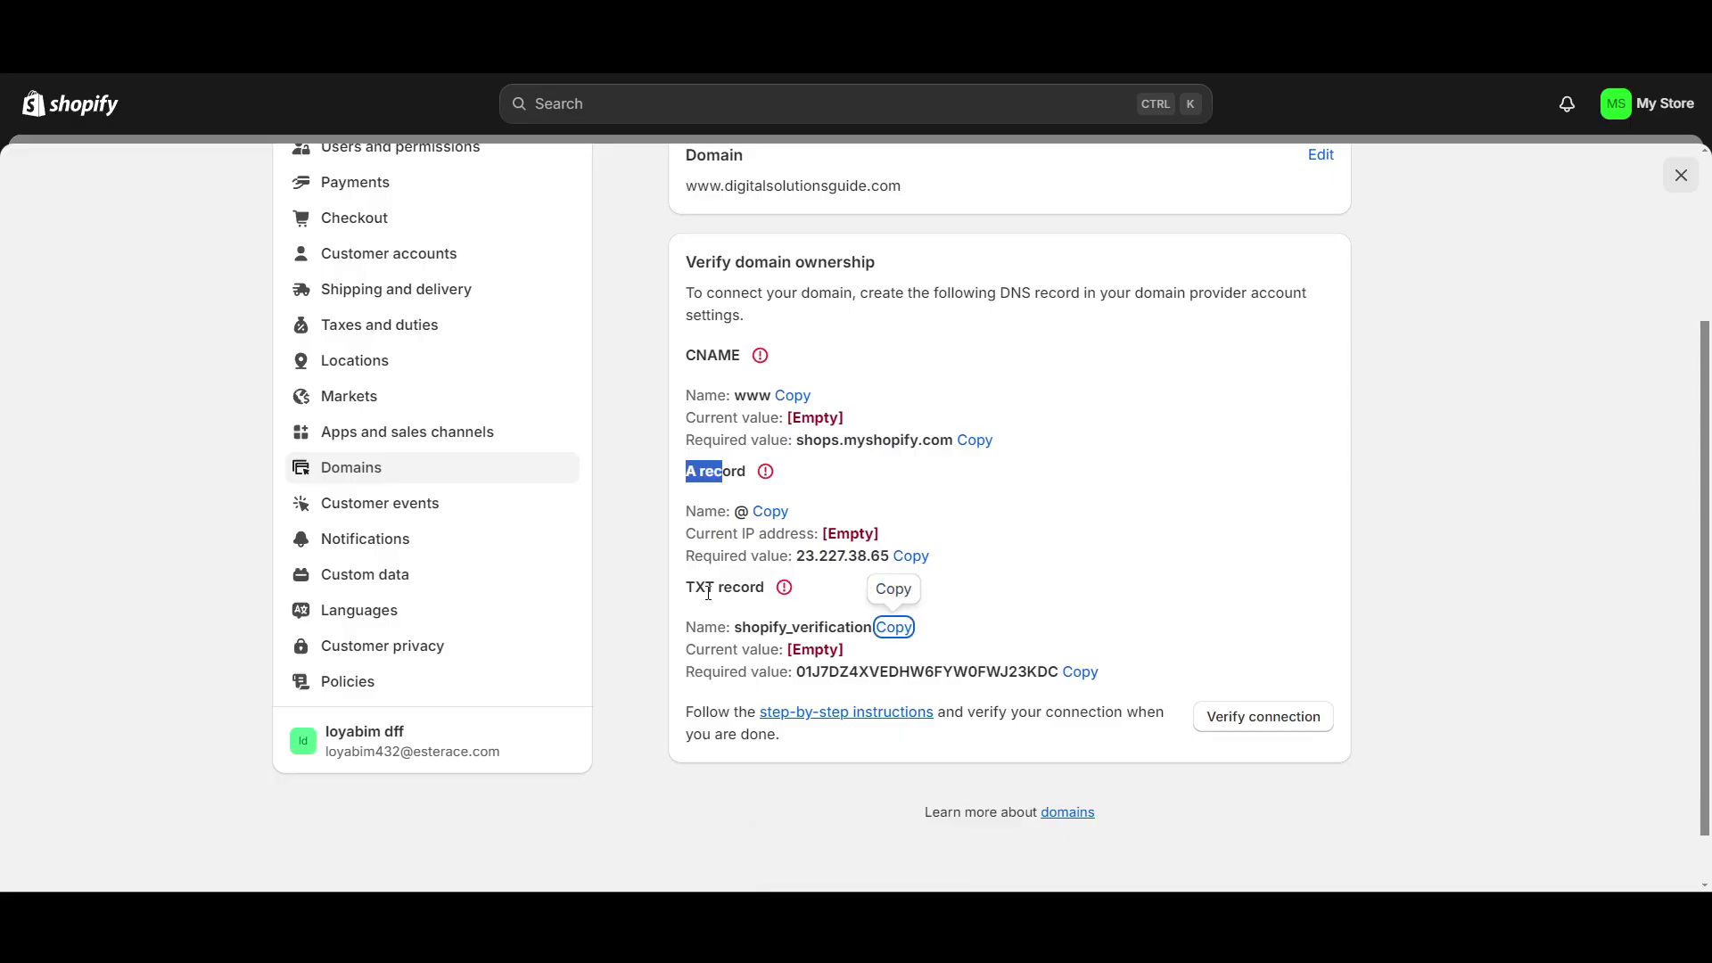
pyautogui.hotkey('ctrl', 'Tab')
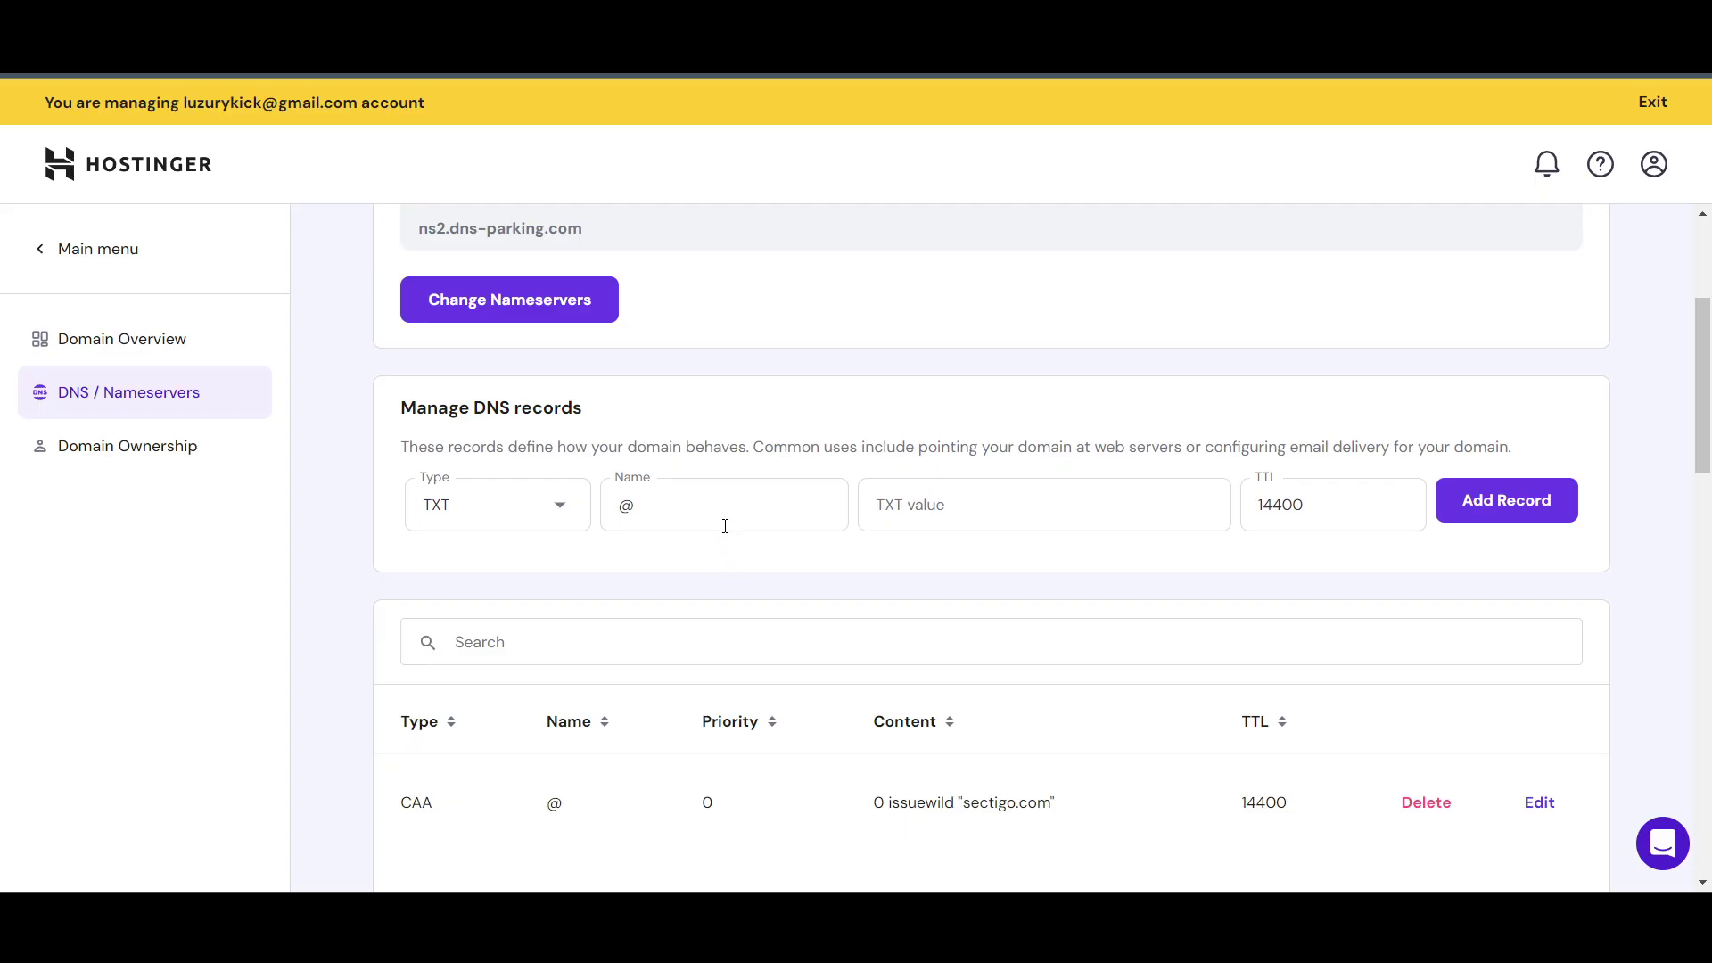
pyautogui.click(731, 505)
pyautogui.hotkey('ctrl', 'v')
# - Paste Shopify's verification code as the TXT value and add the record
pyautogui.hotkey('ctrl', 'Tab')
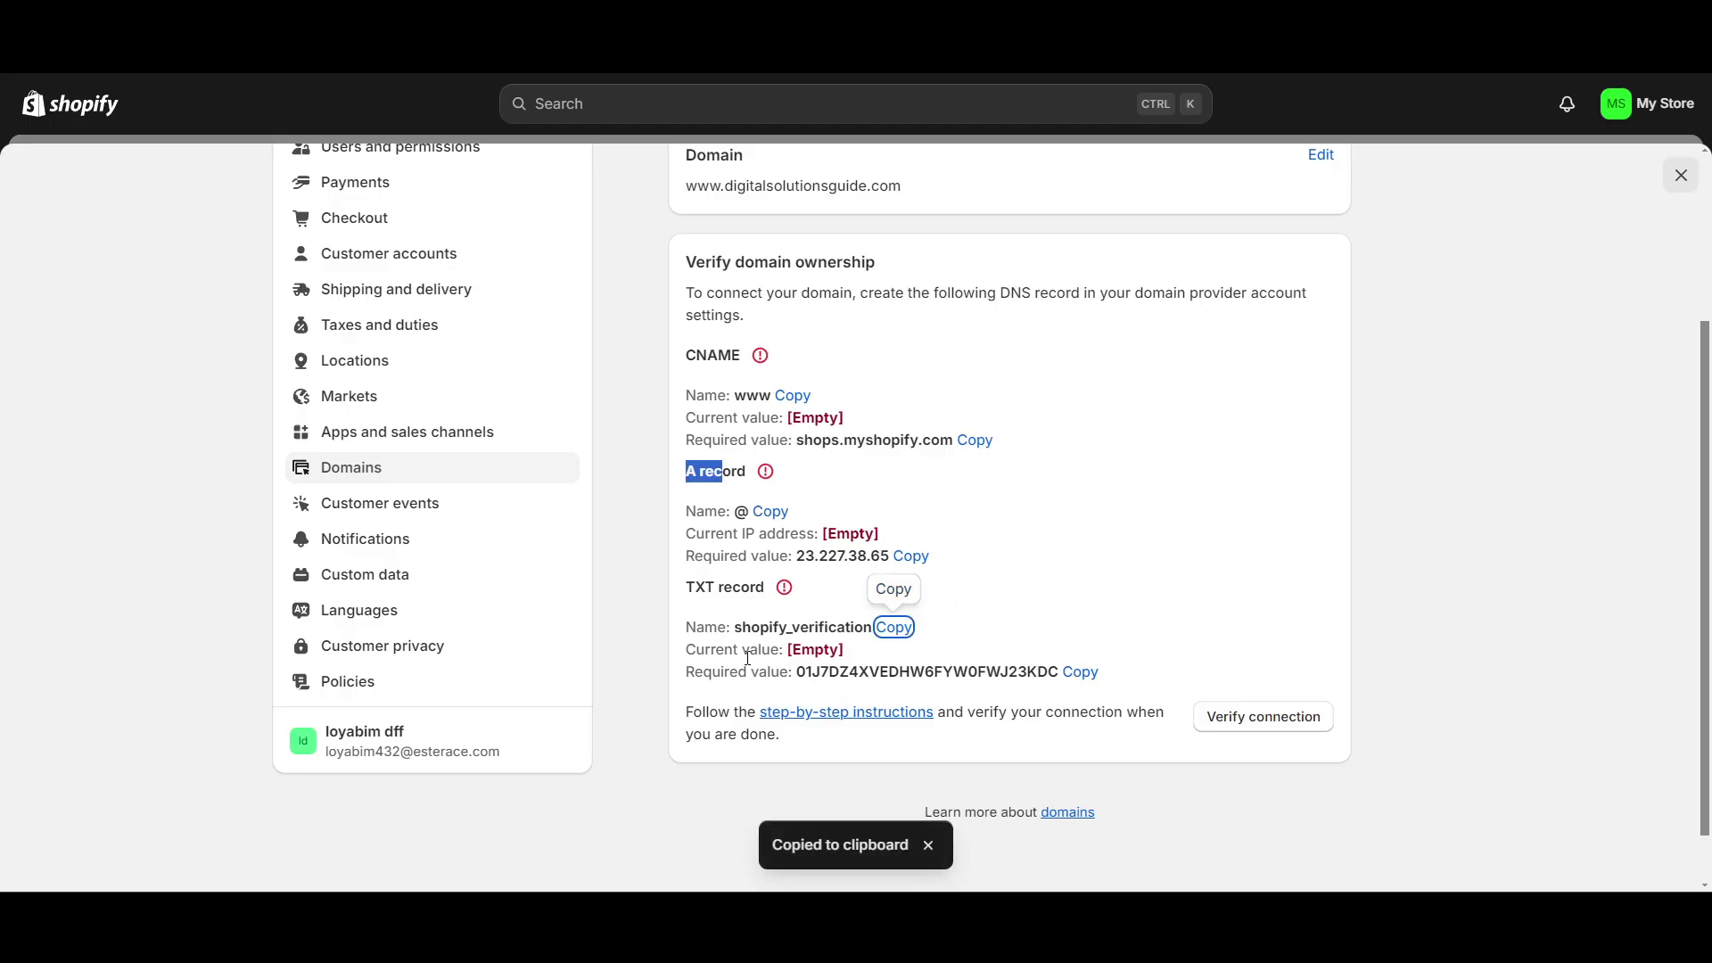
pyautogui.click(1080, 671)
pyautogui.hotkey('ctrl', 'Tab')
pyautogui.click(1085, 512)
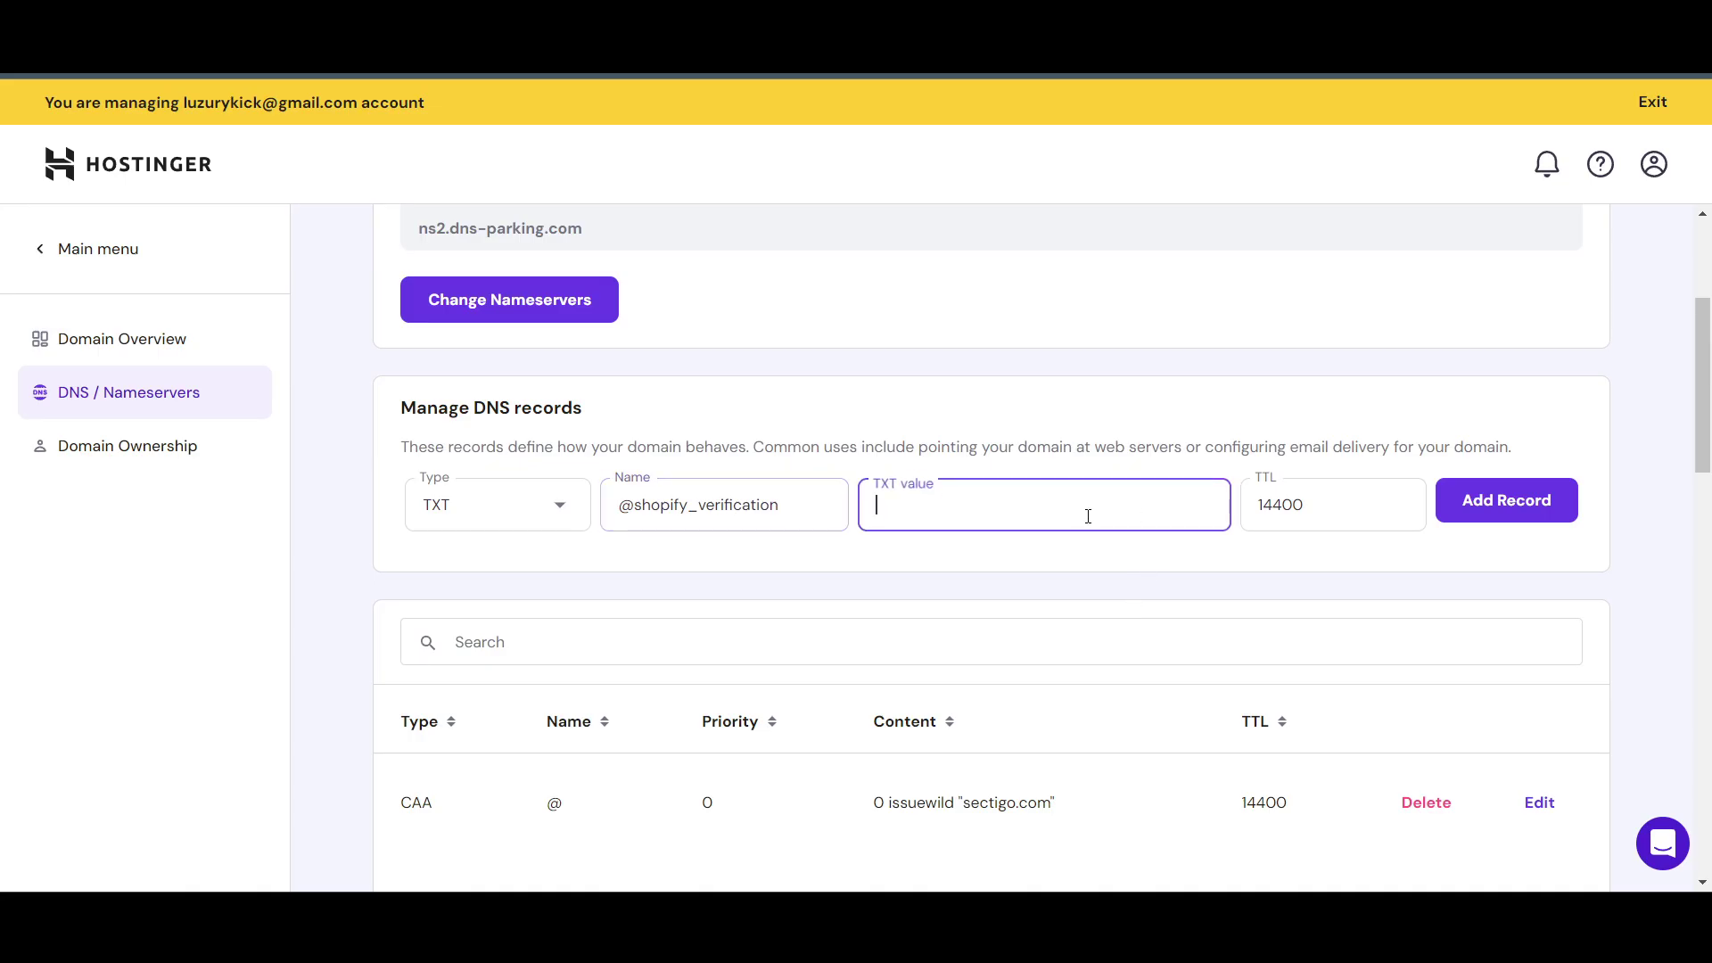
pyautogui.hotkey('ctrl', 'v')
pyautogui.click(1463, 513)
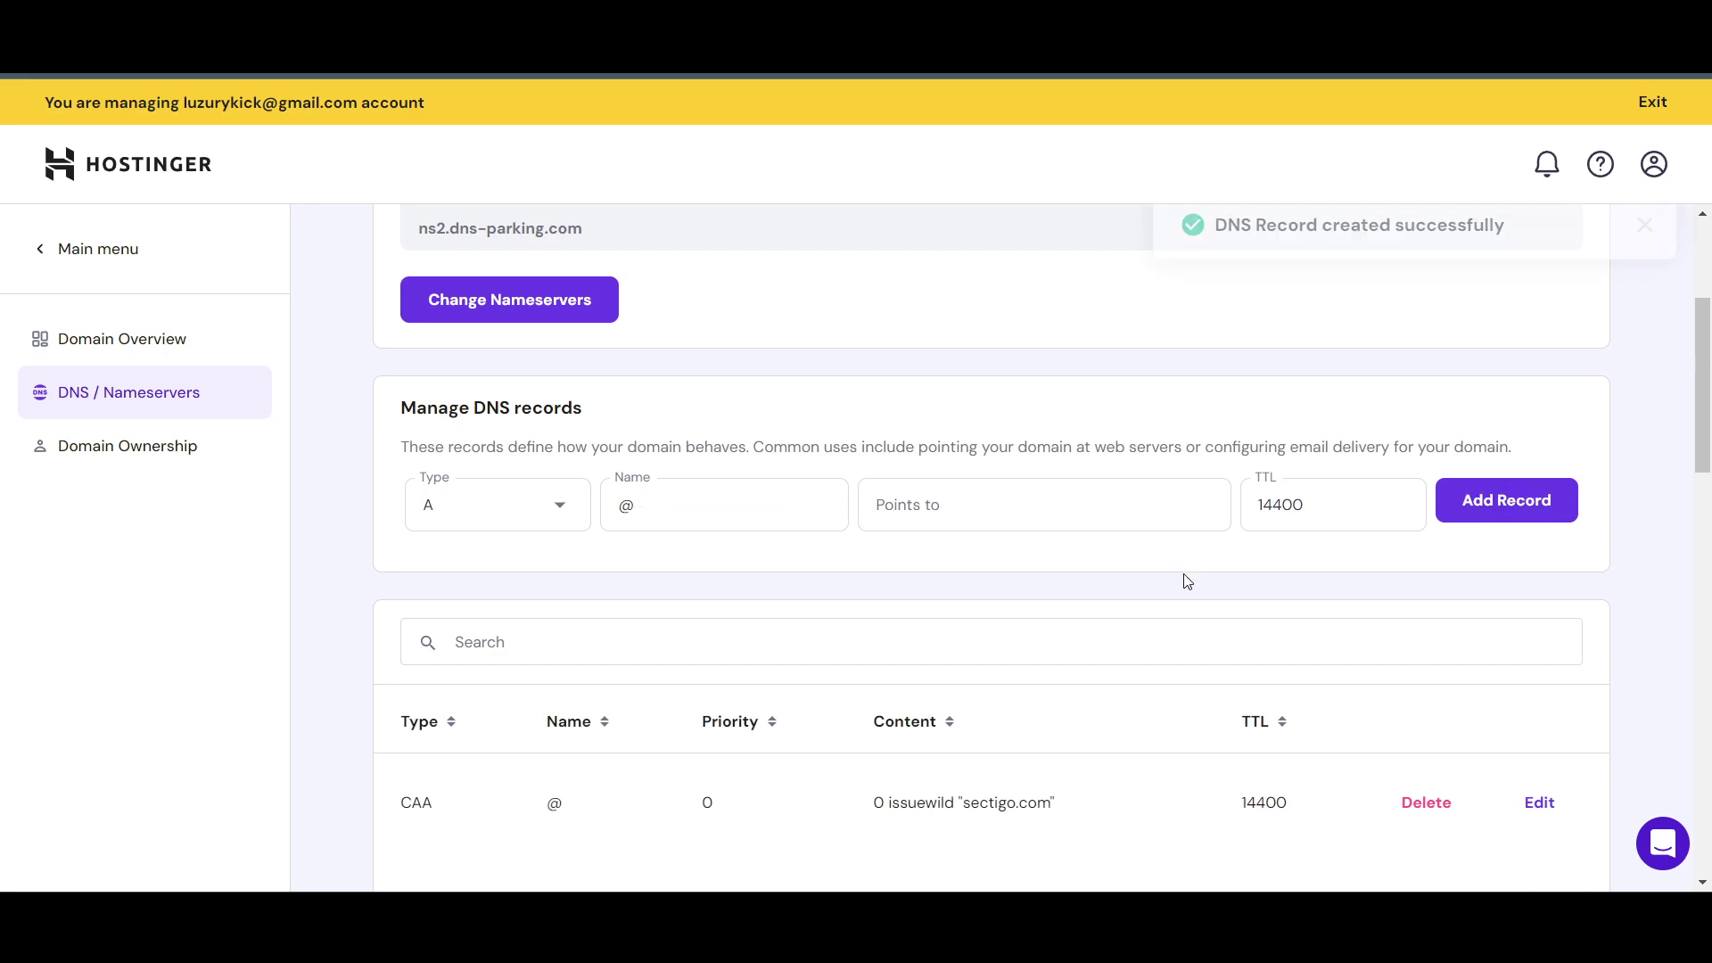
# - Run Verify connection for the domain in Shopify
pyautogui.scroll(-7, 1190, 582)
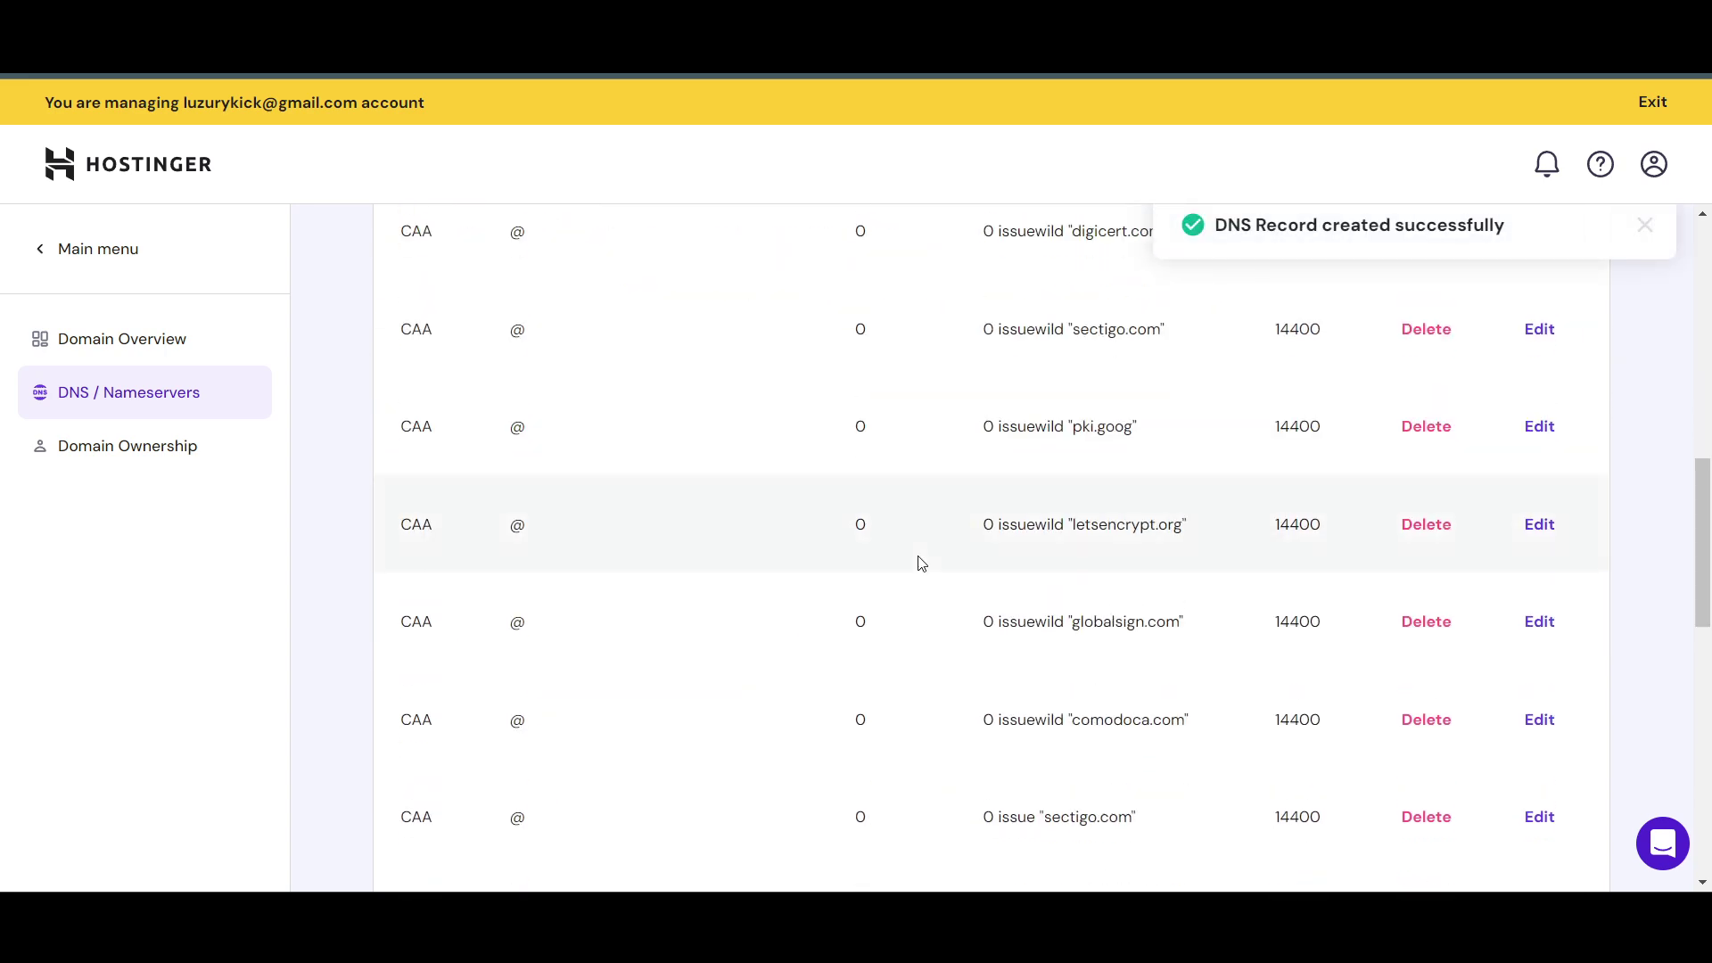
pyautogui.hotkey('ctrl', 'Tab')
pyautogui.click(1263, 714)
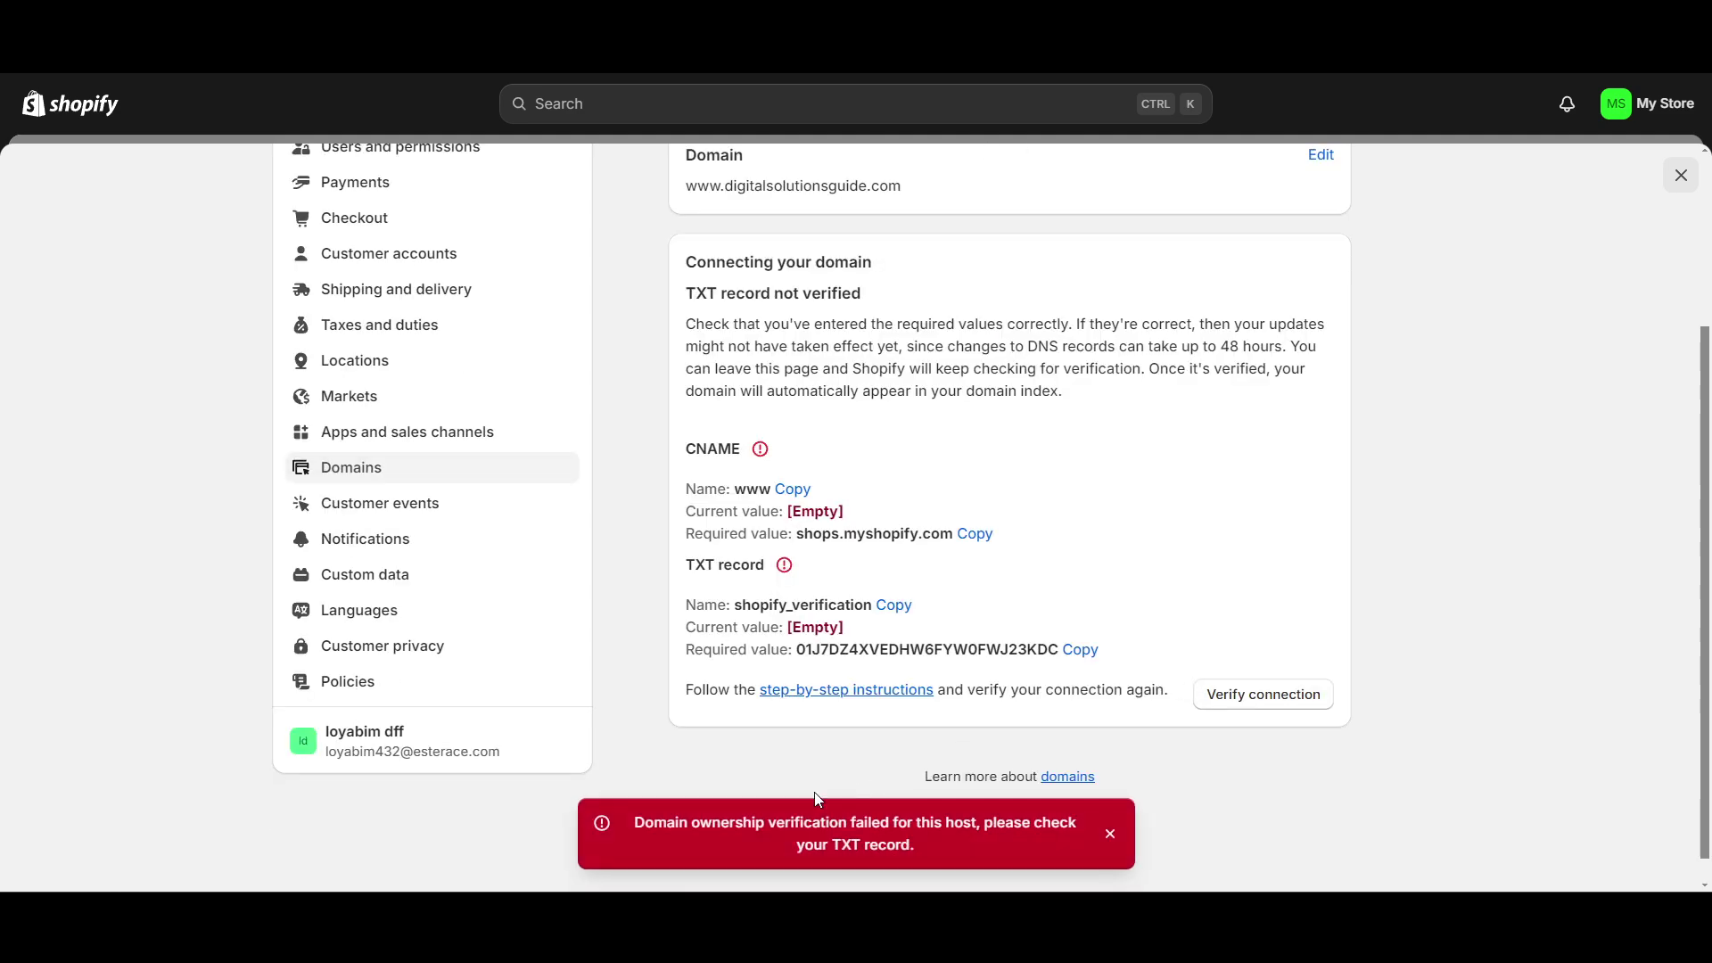
# - Note the TXT-not-verified result, then check Hostinger's DNS list for the shopify_verification TXT entry
pyautogui.rightClick(797, 804)
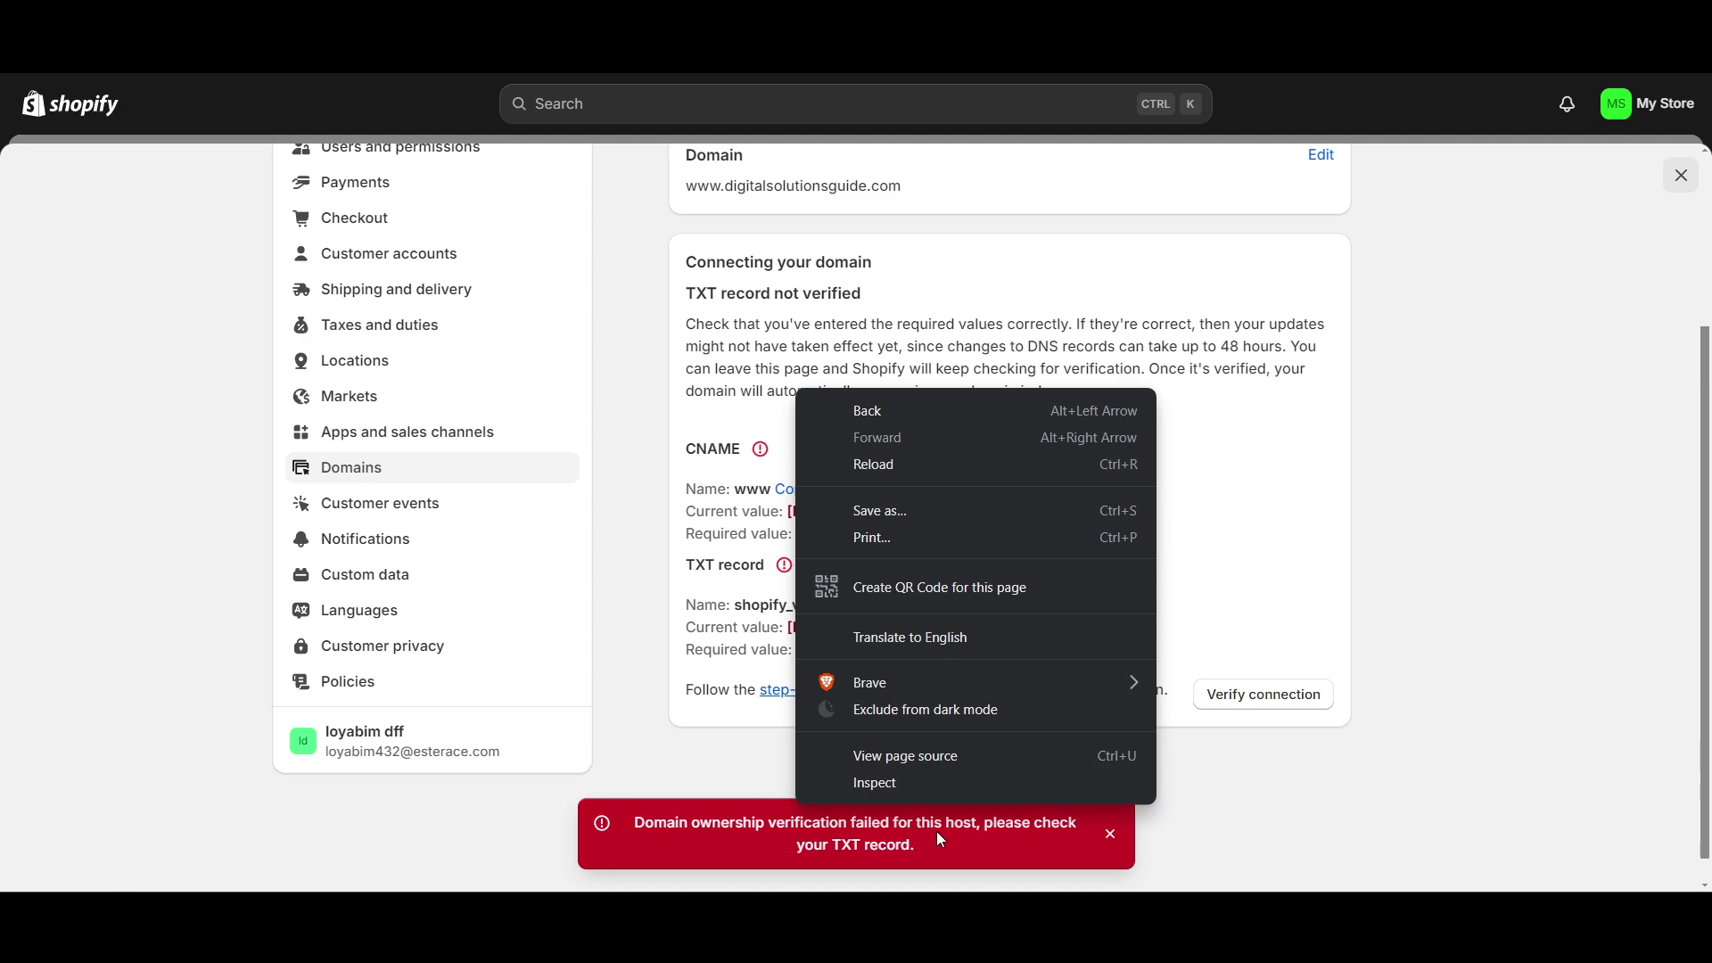
pyautogui.click(1418, 784)
pyautogui.scroll(3, 1437, 653)
pyautogui.scroll(-1, 1432, 651)
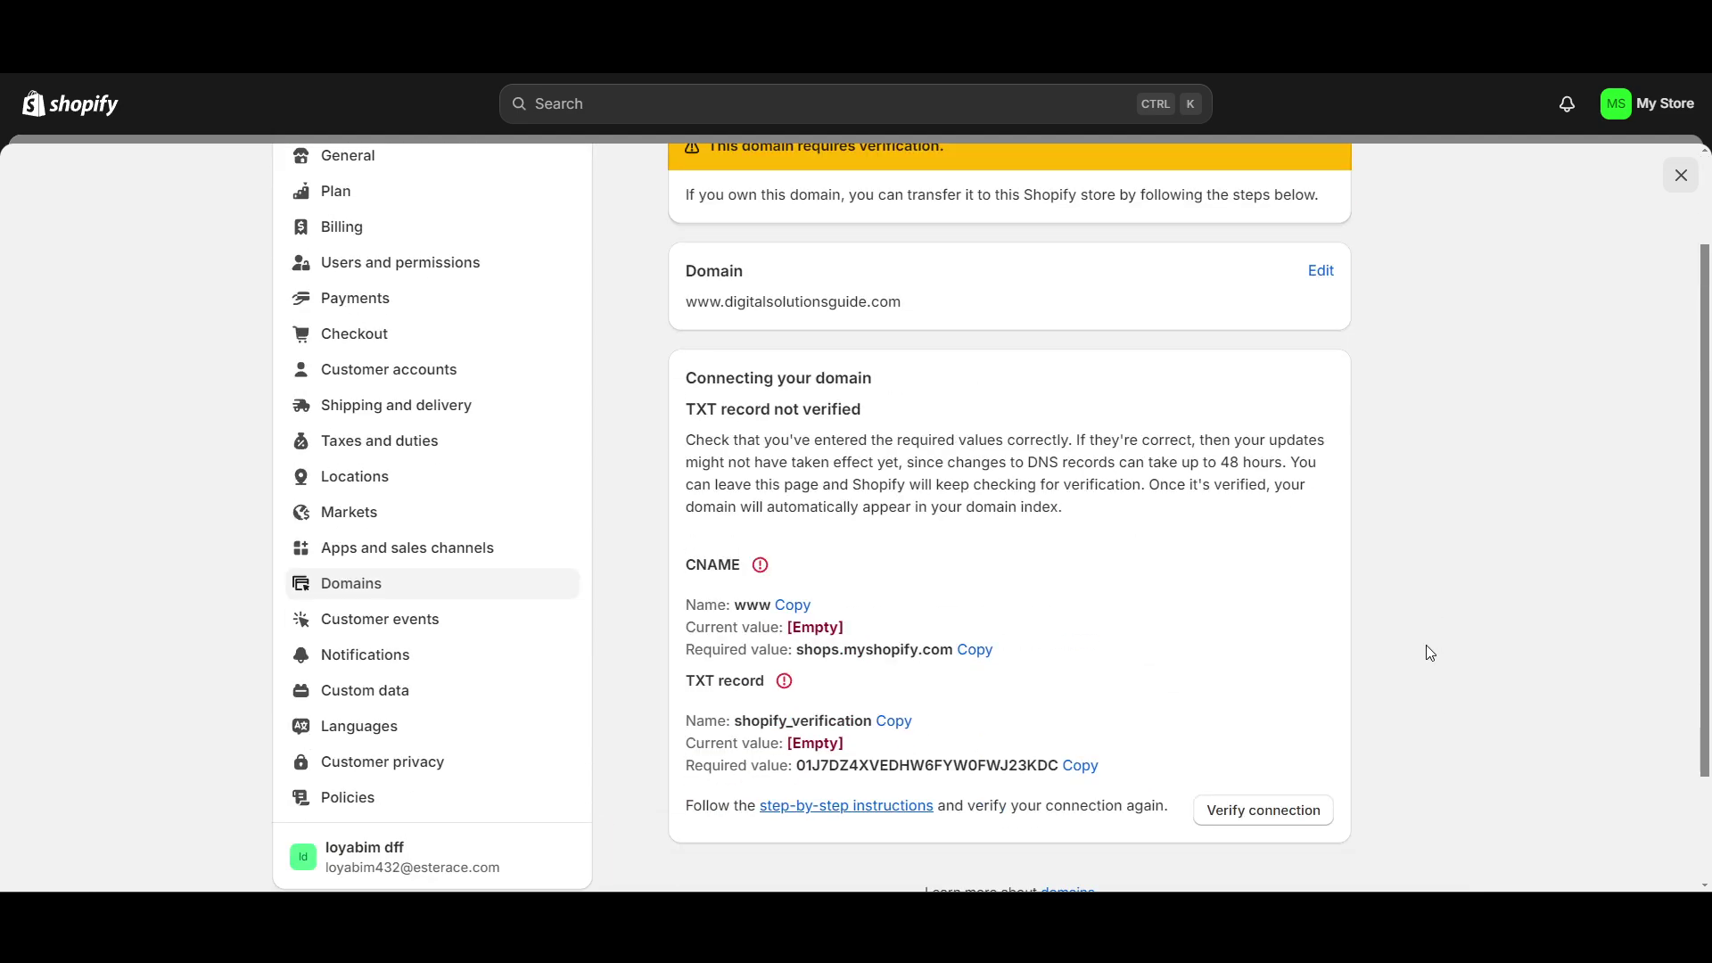
pyautogui.hotkey('ctrl', 'Tab')
pyautogui.scroll(10, 805, 484)
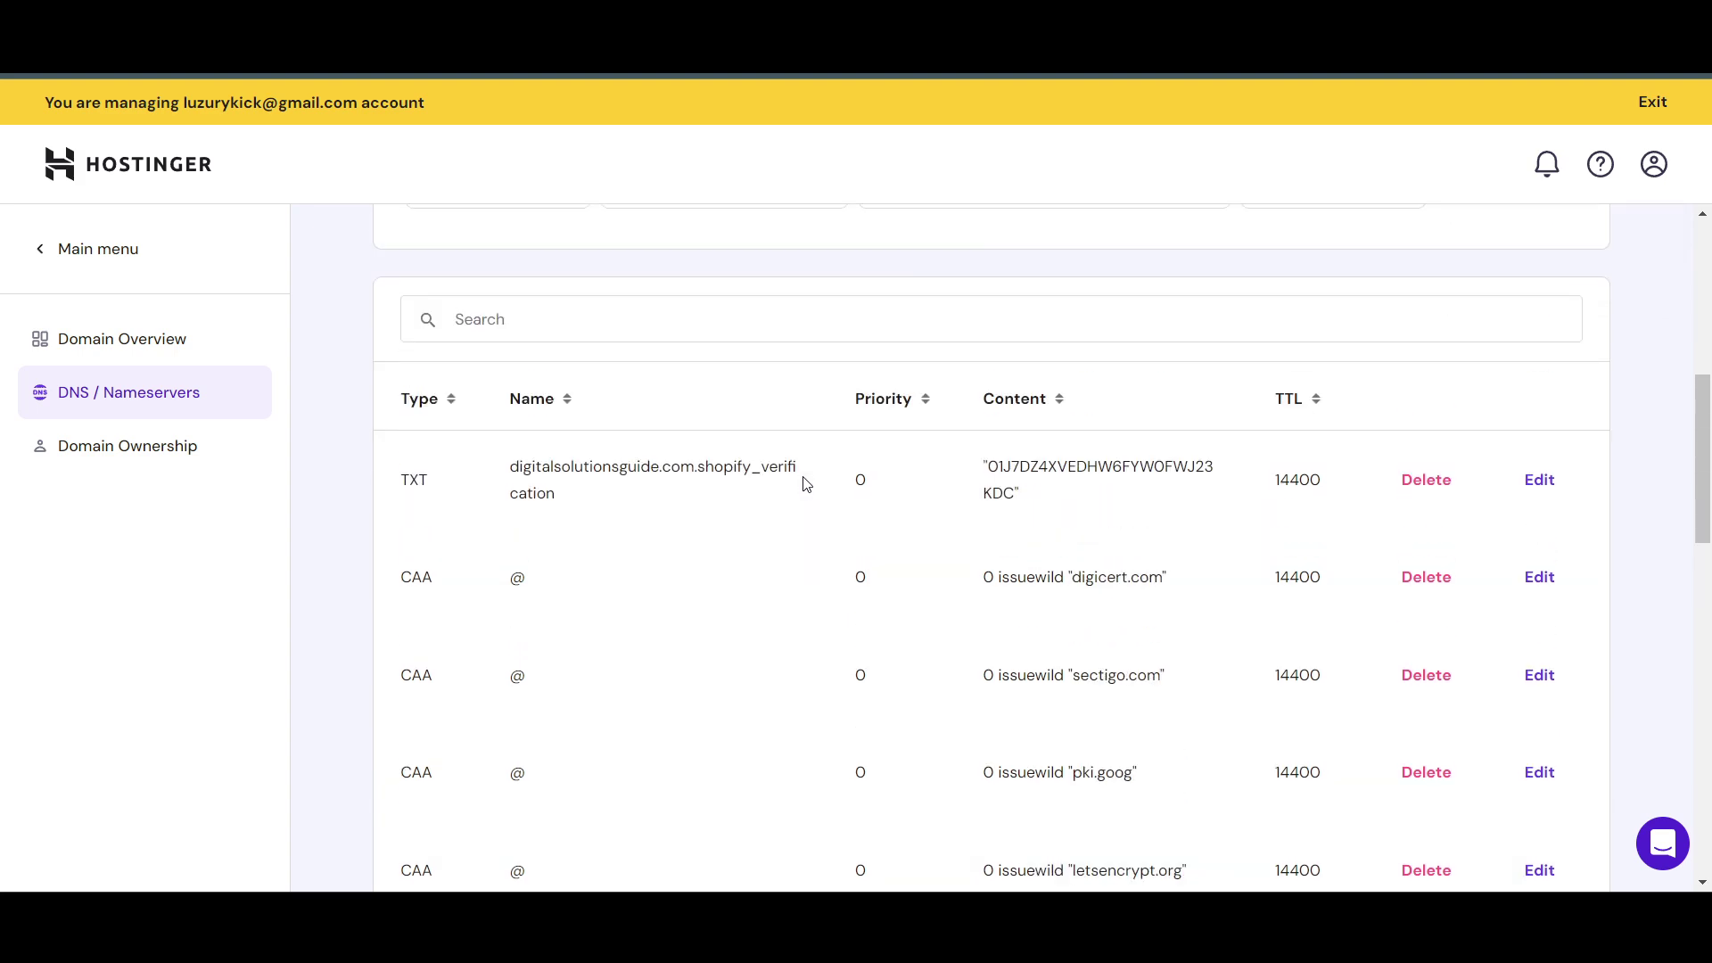
pyautogui.scroll(-1, 833, 420)
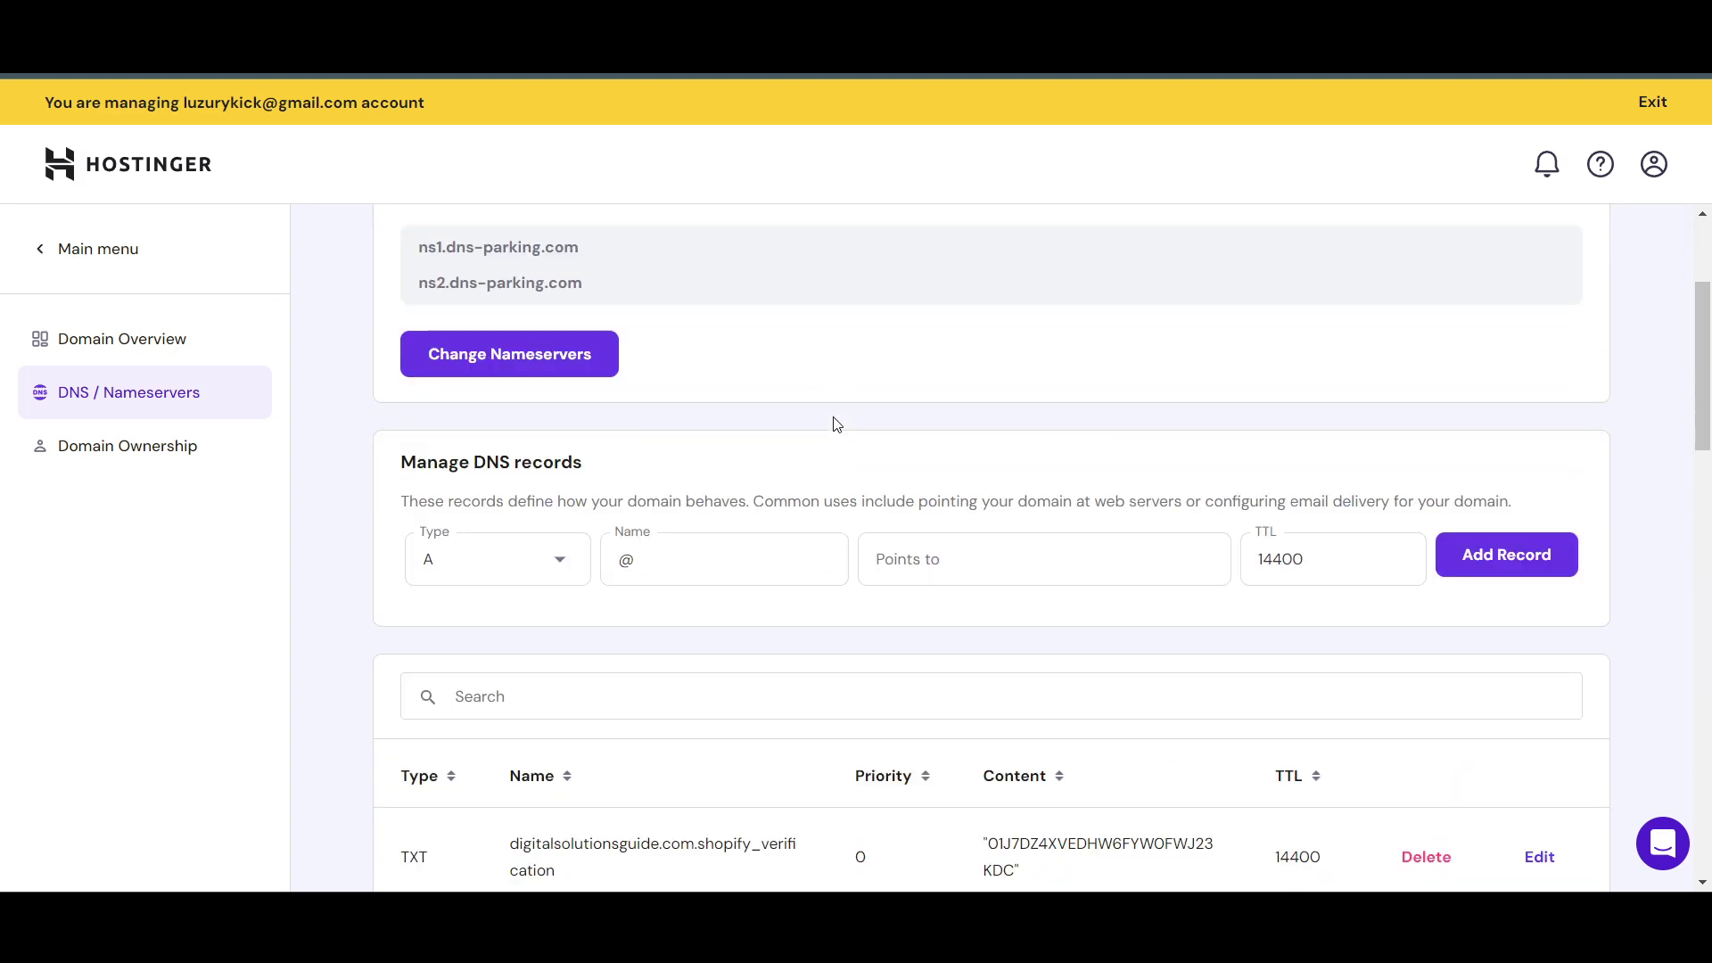
pyautogui.scroll(3, 442, 450)
pyautogui.scroll(-3, 531, 570)
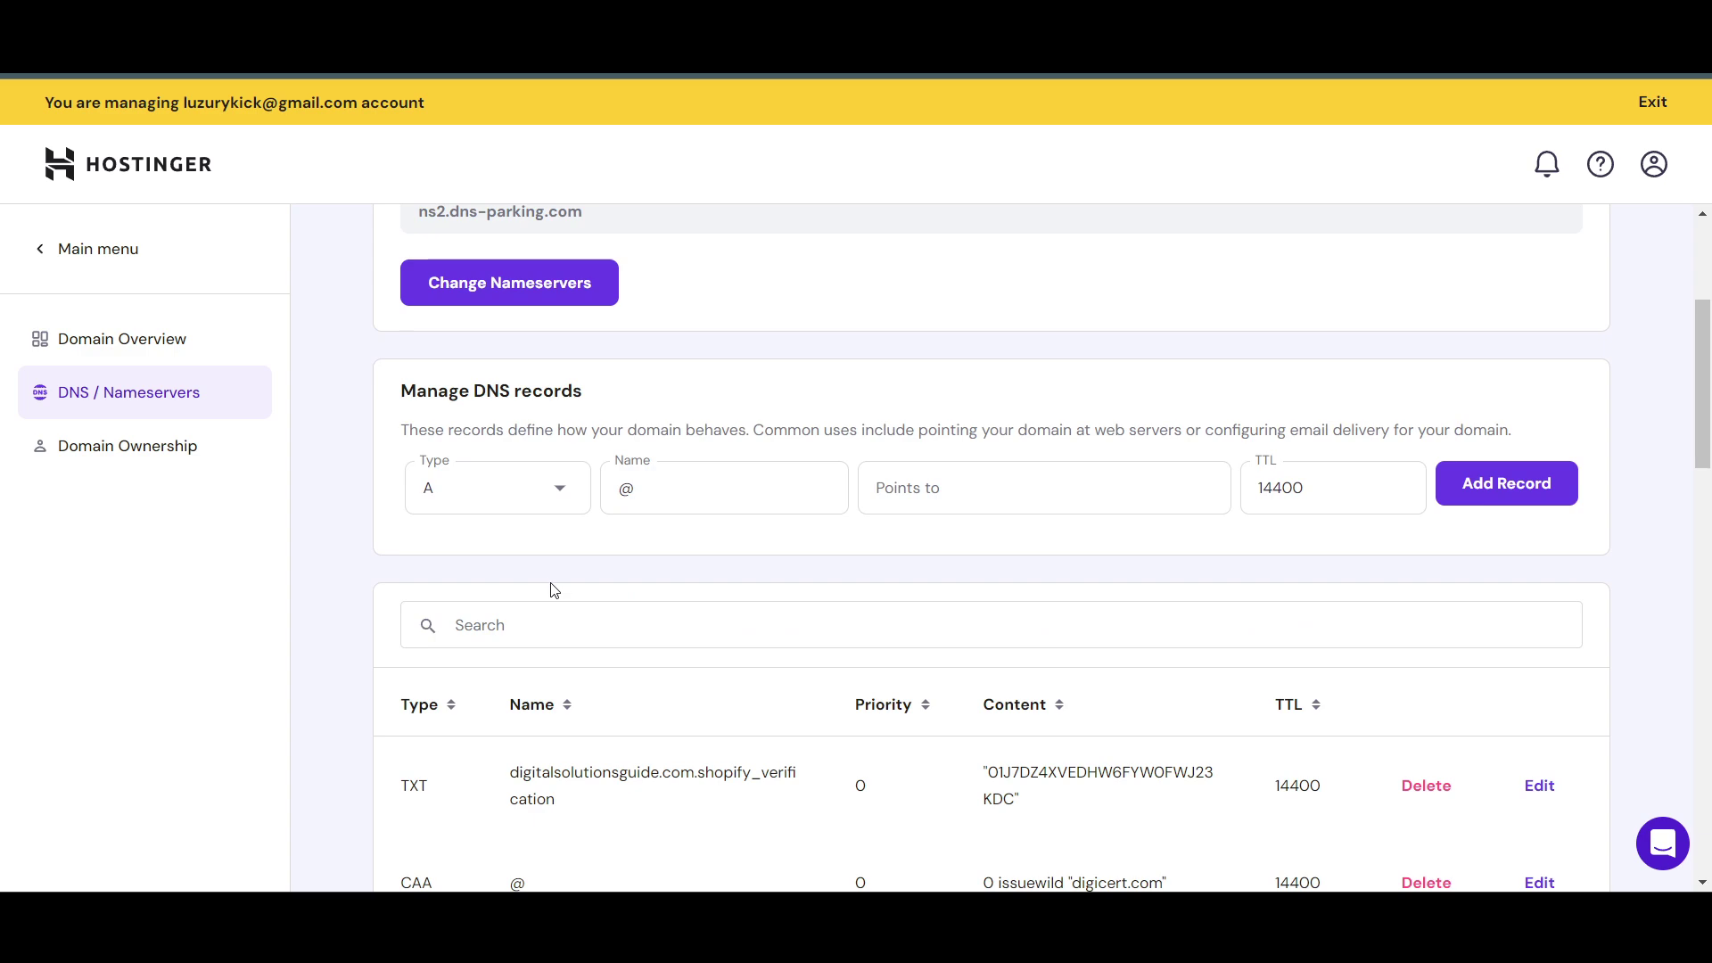
pyautogui.scroll(-2, 966, 625)
pyautogui.scroll(1, 497, 458)
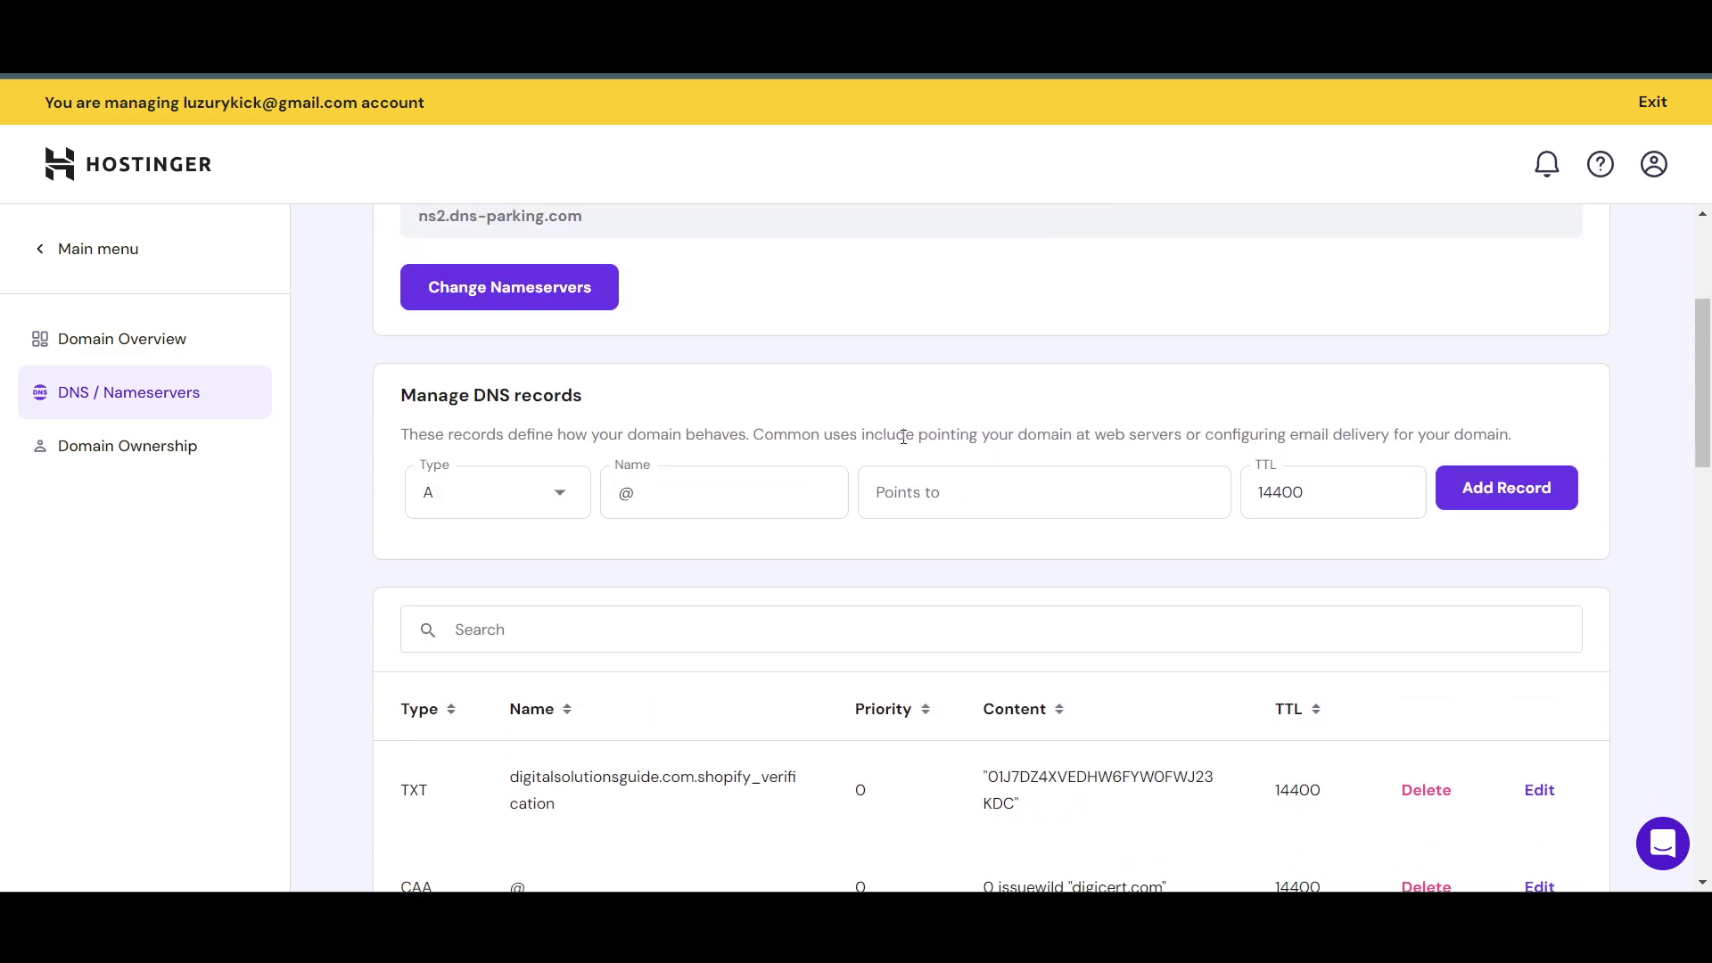
pyautogui.scroll(-1, 740, 644)
pyautogui.scroll(5, 755, 539)
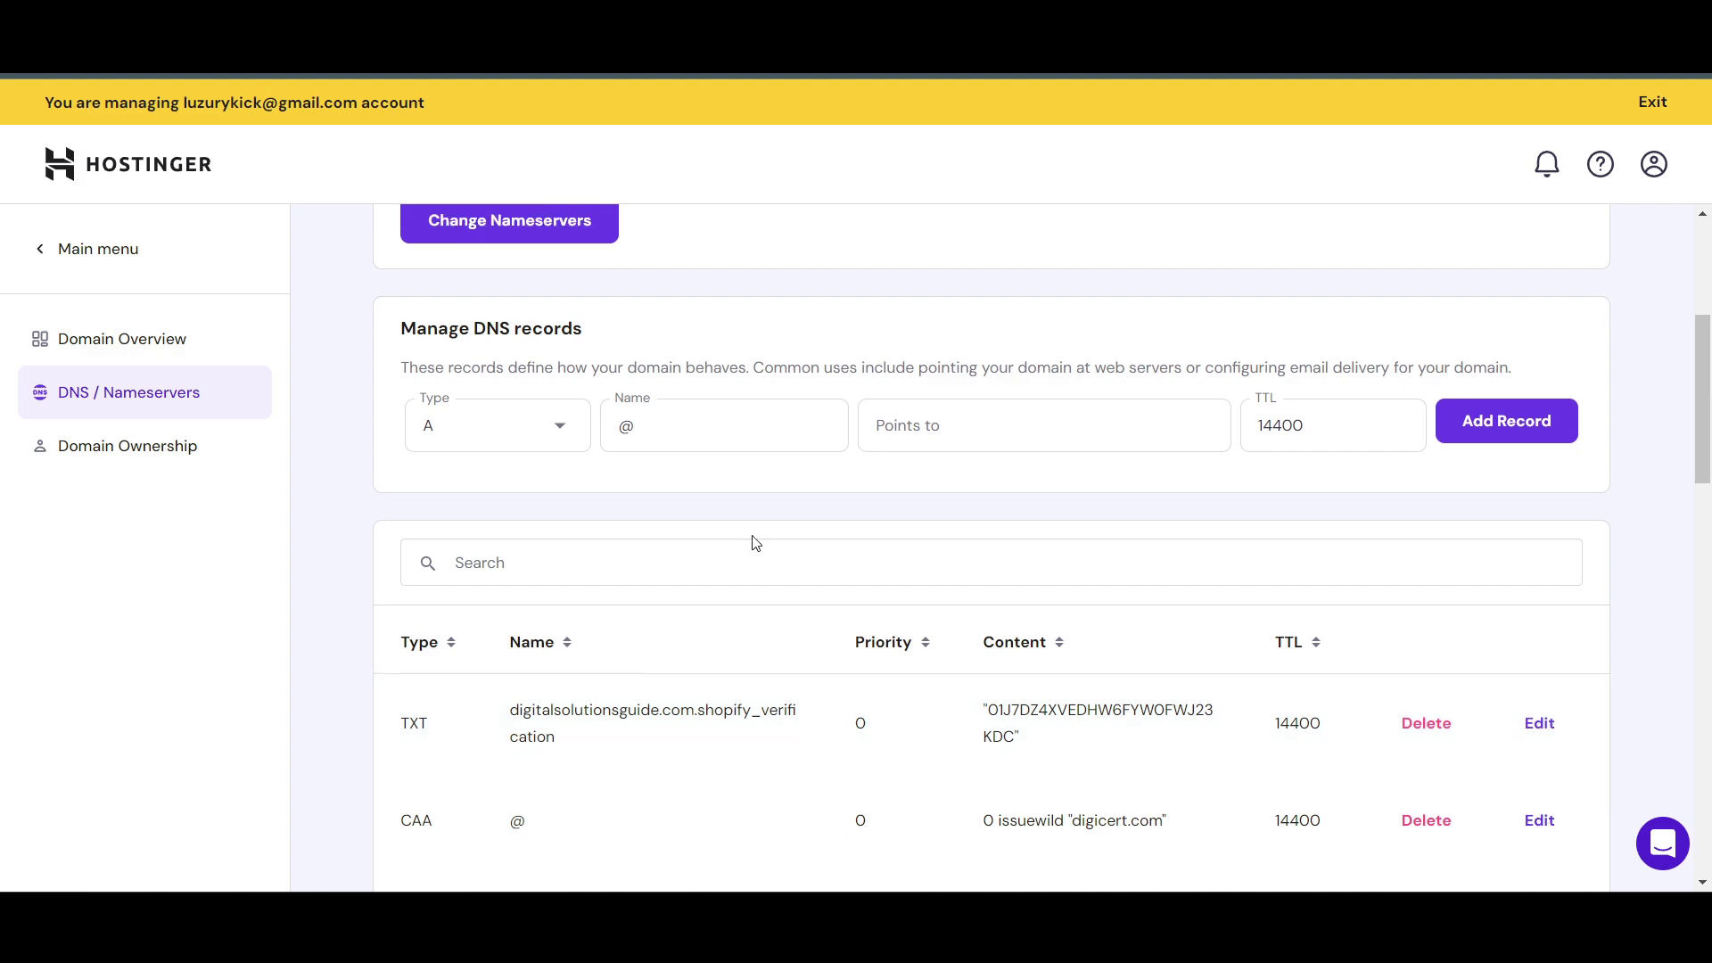
pyautogui.scroll(-1, 755, 540)
pyautogui.scroll(1, 757, 540)
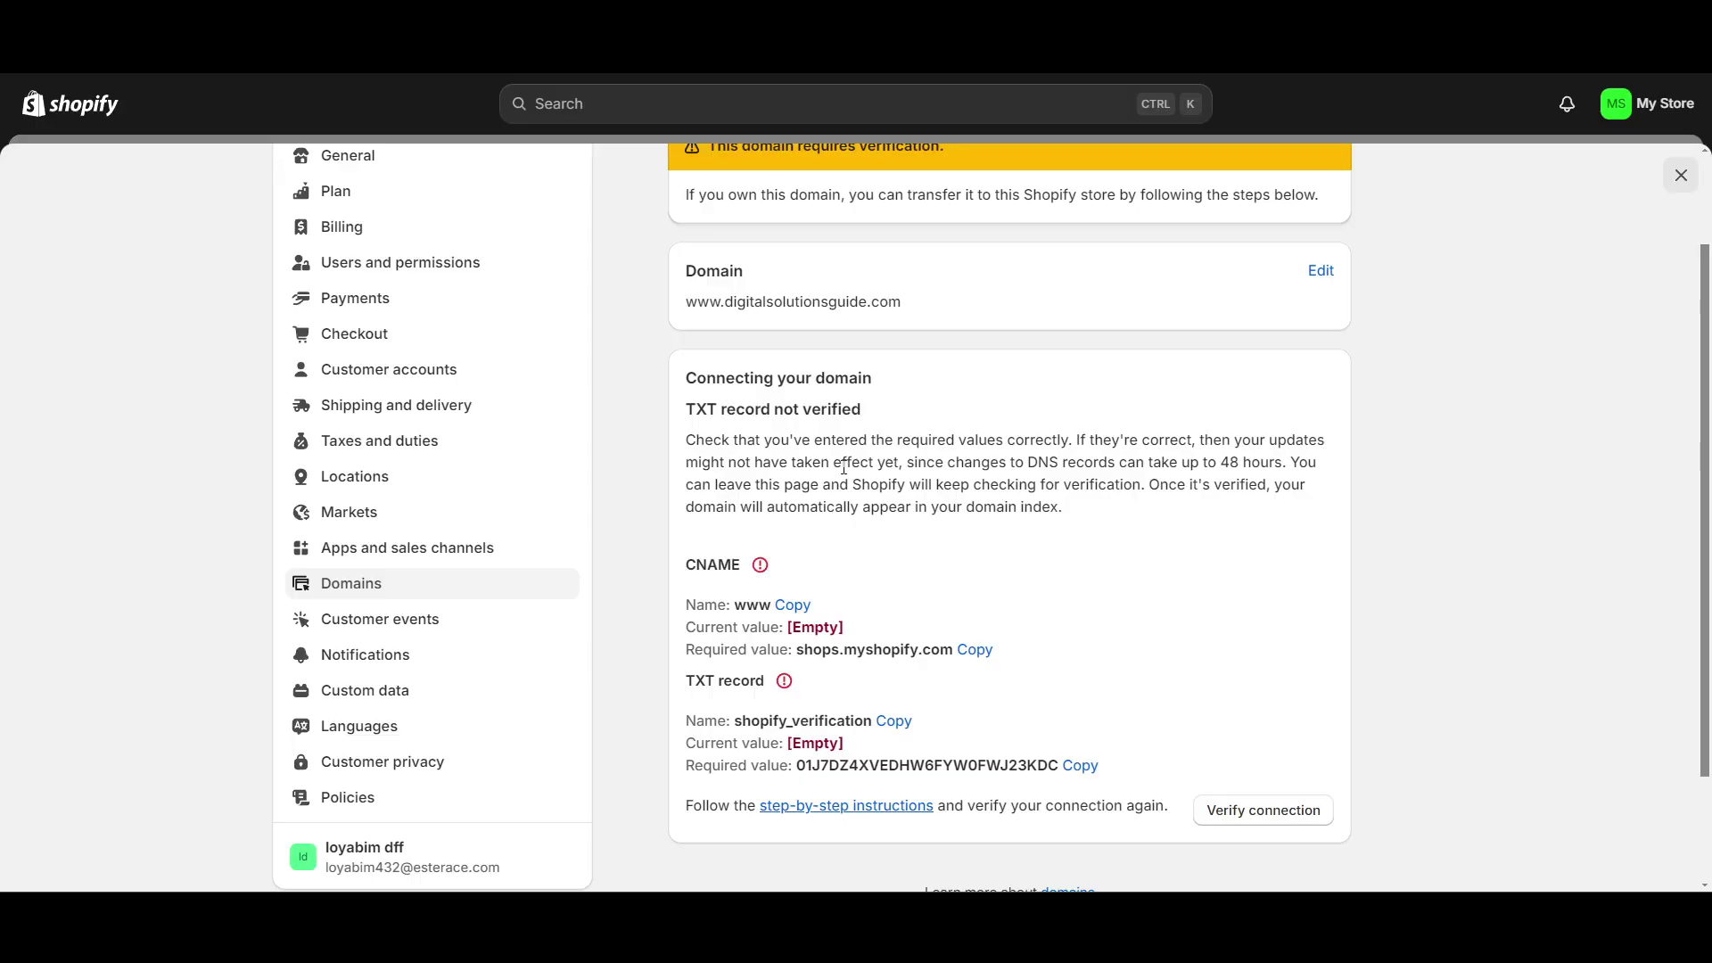
pyautogui.scroll(2, 946, 513)
pyautogui.scroll(-3, 953, 517)
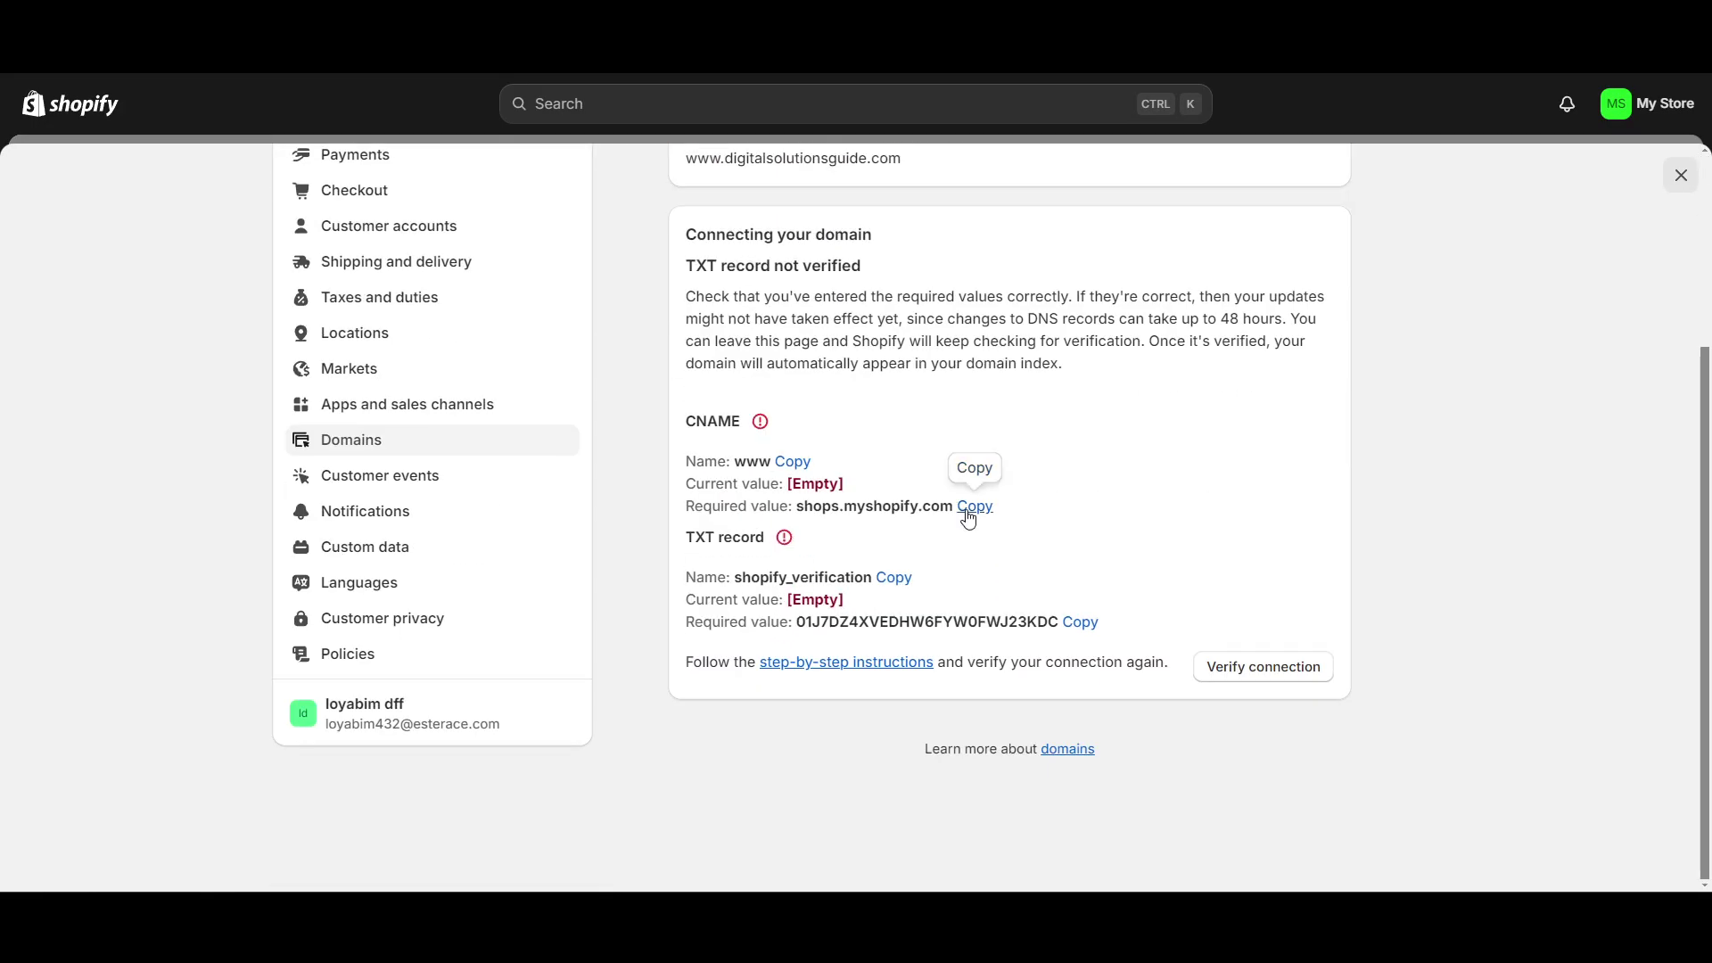